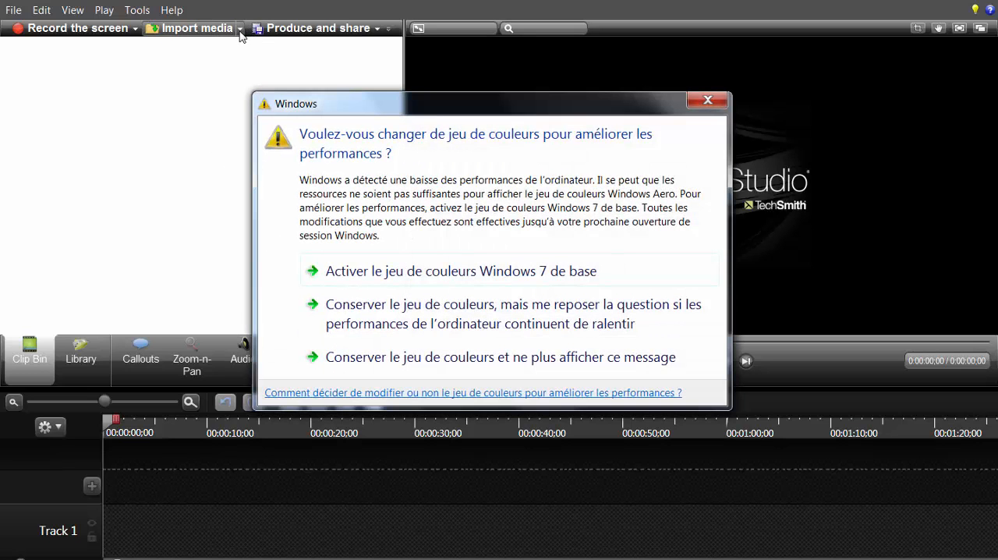
# Step: Dismiss the Windows colour scheme prompt and import the image 2014-08-15 21.36.46.jpg from the Le Québec en Direct pictures
pyautogui.click(706, 103)
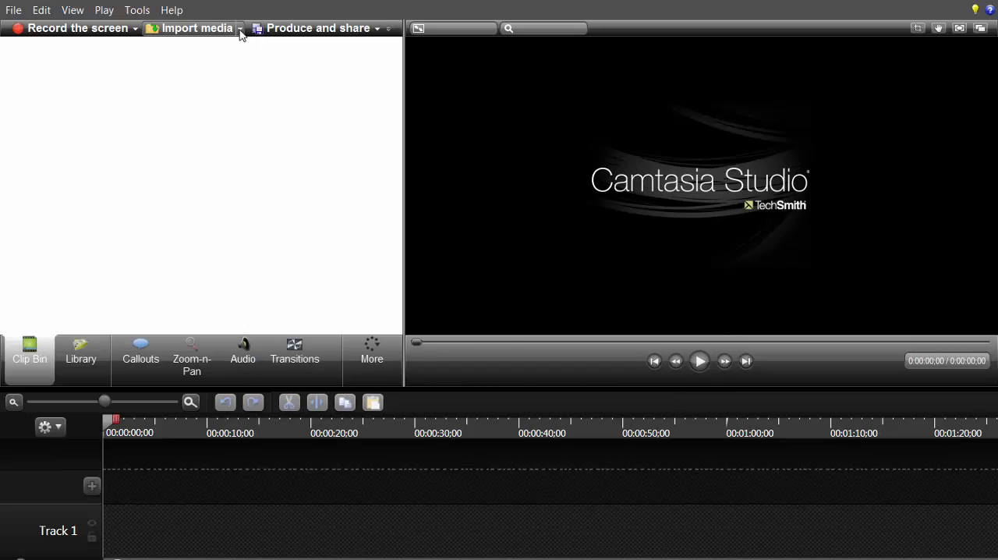
pyautogui.click(240, 32)
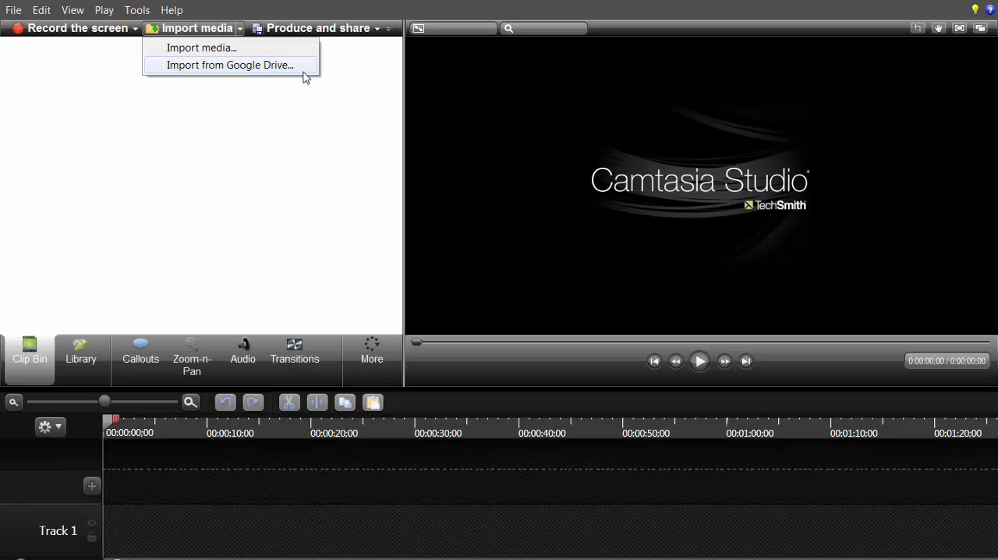
pyautogui.click(234, 51)
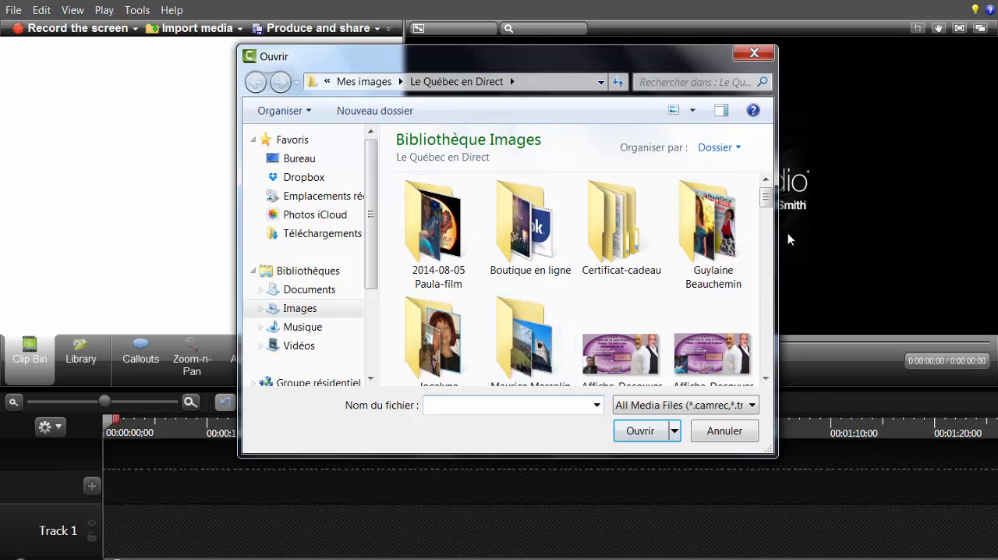
pyautogui.doubleClick(705, 214)
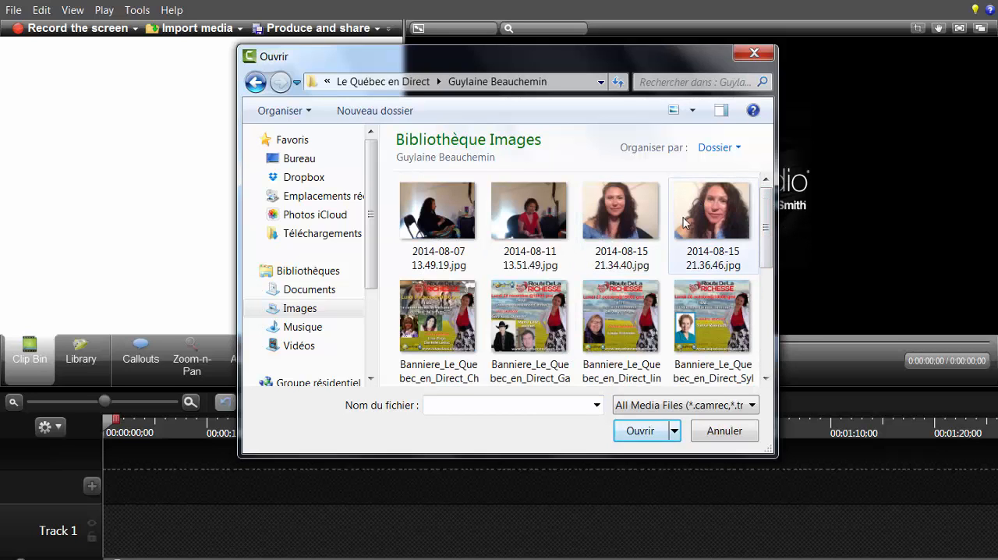
pyautogui.doubleClick(709, 226)
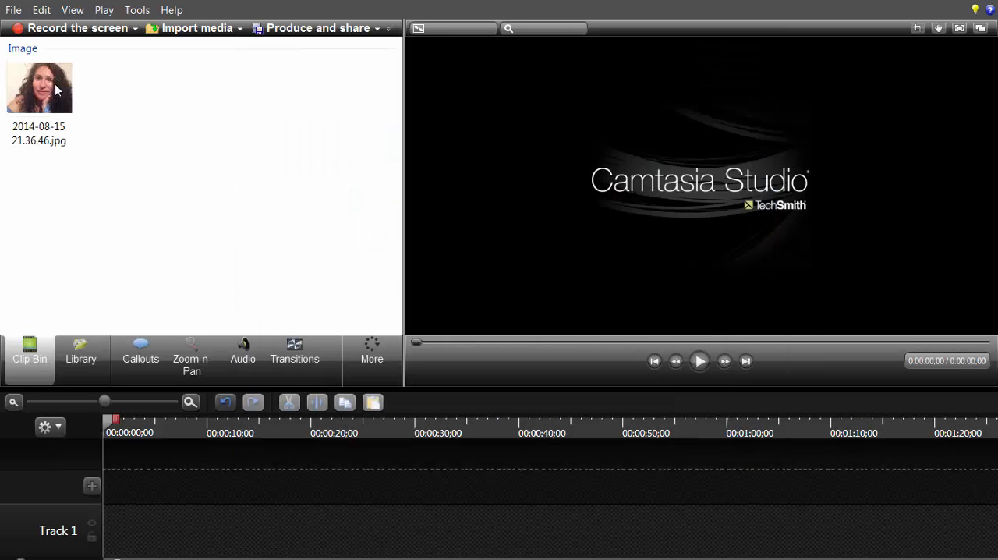
# Step: Import the video Route de la Richesse-chanson intro.mp4 from the Route de la Richesse folder in the Vidéos library
pyautogui.click(241, 29)
pyautogui.click(238, 47)
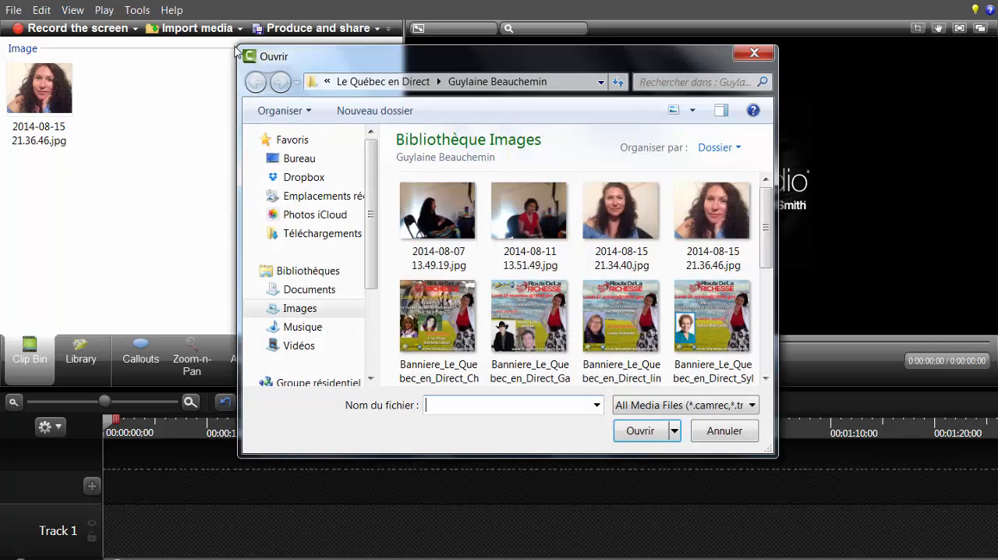
pyautogui.click(308, 346)
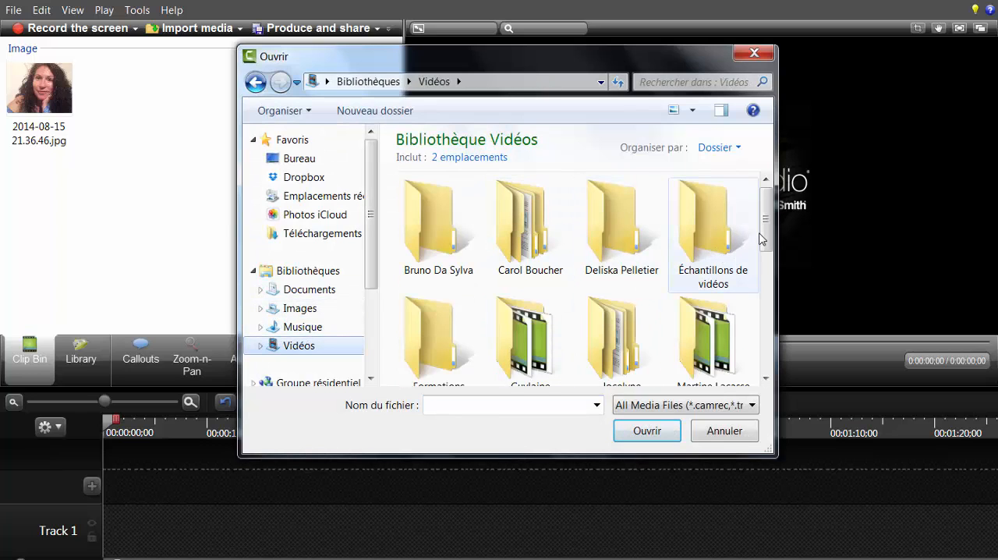
pyautogui.scroll(-1, 639, 234)
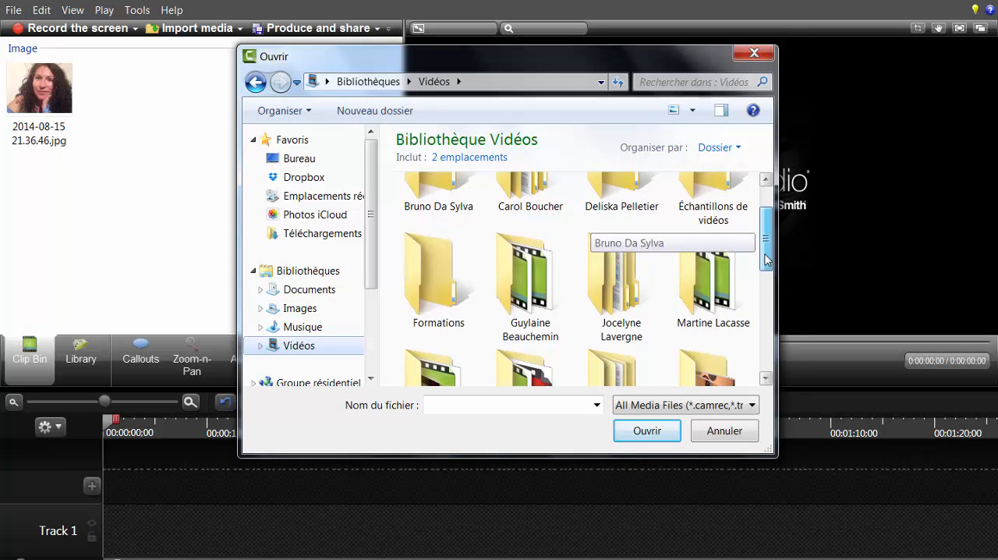
pyautogui.doubleClick(540, 265)
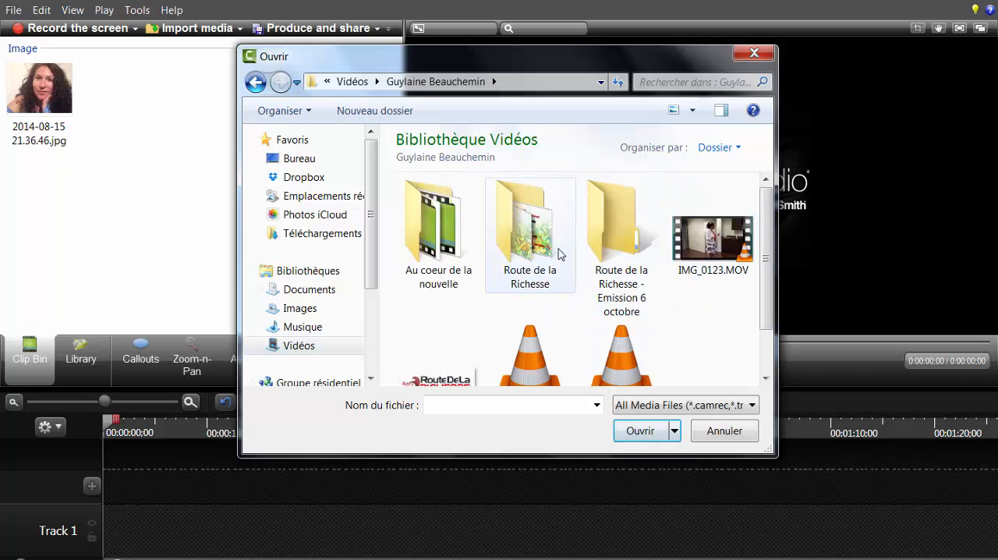
pyautogui.doubleClick(558, 254)
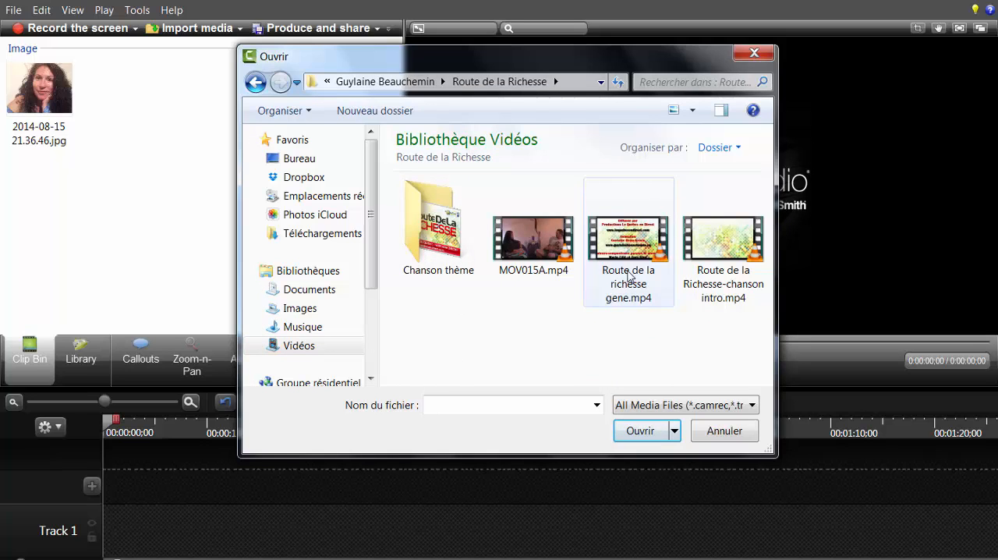
pyautogui.click(721, 257)
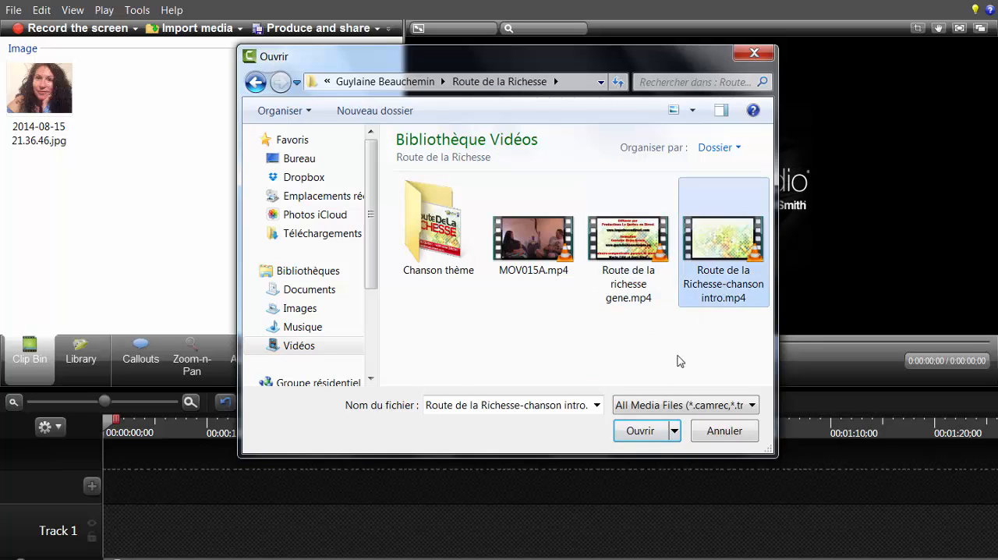
pyautogui.click(641, 432)
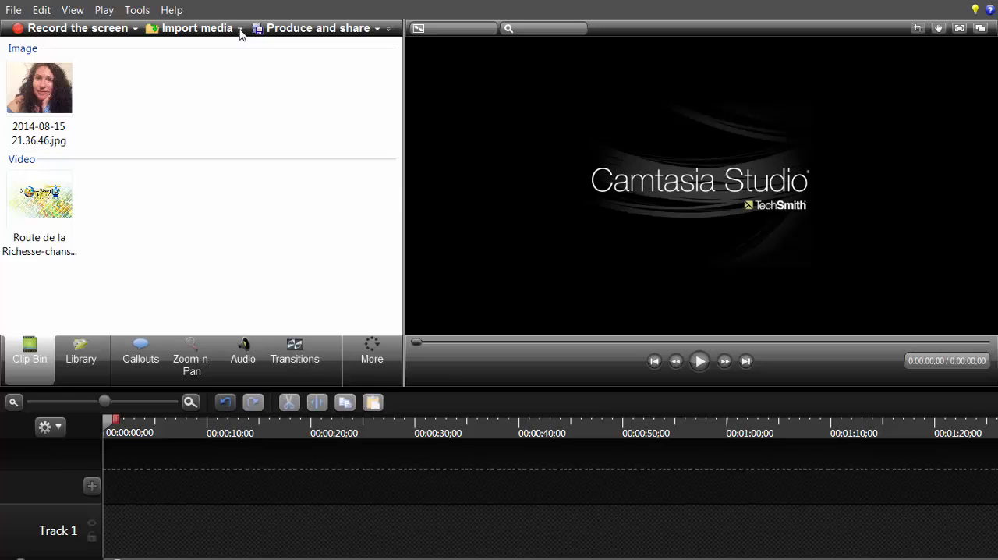
# Step: Start another media import and open the presenter's folder in the Vidéos library
pyautogui.click(240, 29)
pyautogui.click(227, 50)
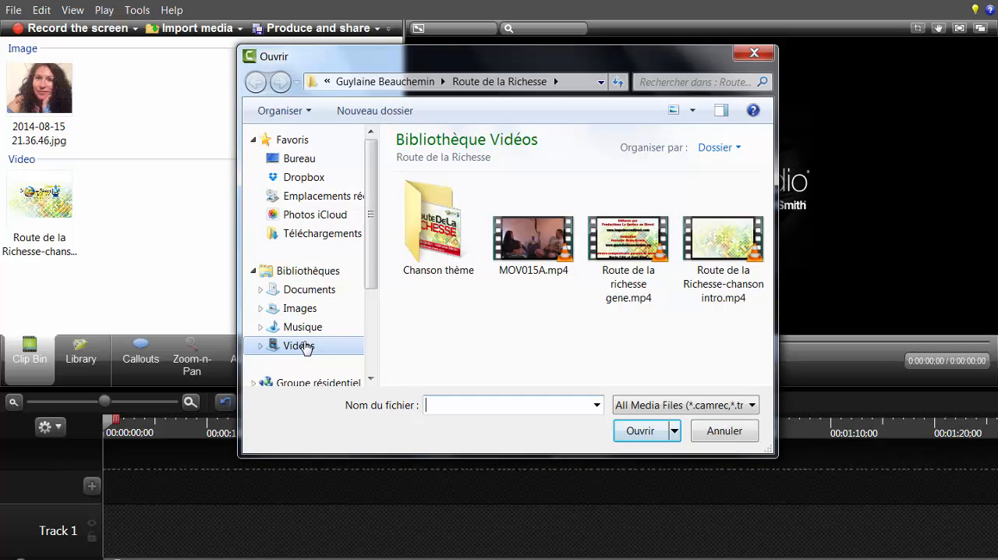
pyautogui.click(315, 345)
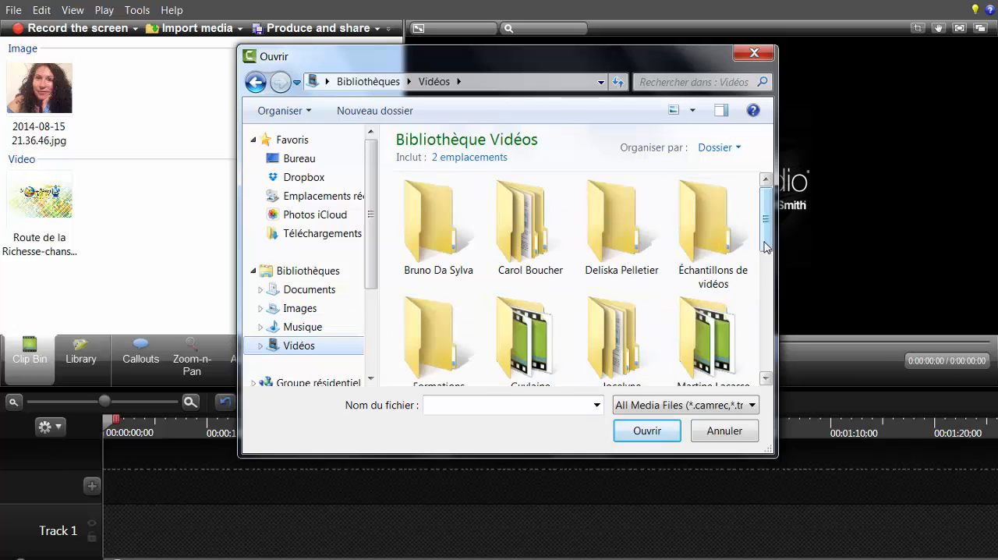
pyautogui.scroll(-2, 764, 247)
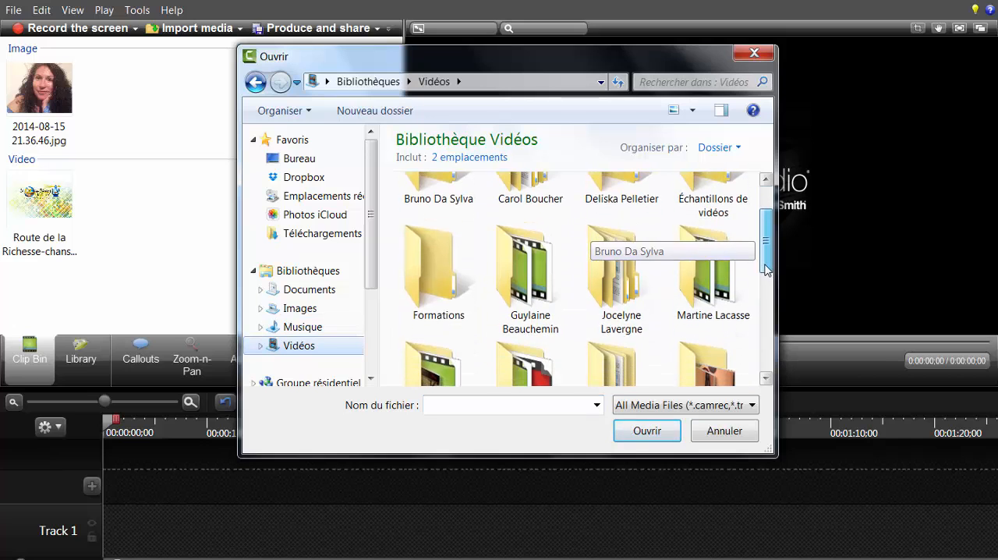
pyautogui.doubleClick(521, 272)
# Step: Look through the Bande annonce, Émission 3 and Générique-nouvelles subfolders of Au coeur de la nouvelle, returning to the presenter's folder
pyautogui.click(434, 250)
pyautogui.doubleClick(434, 249)
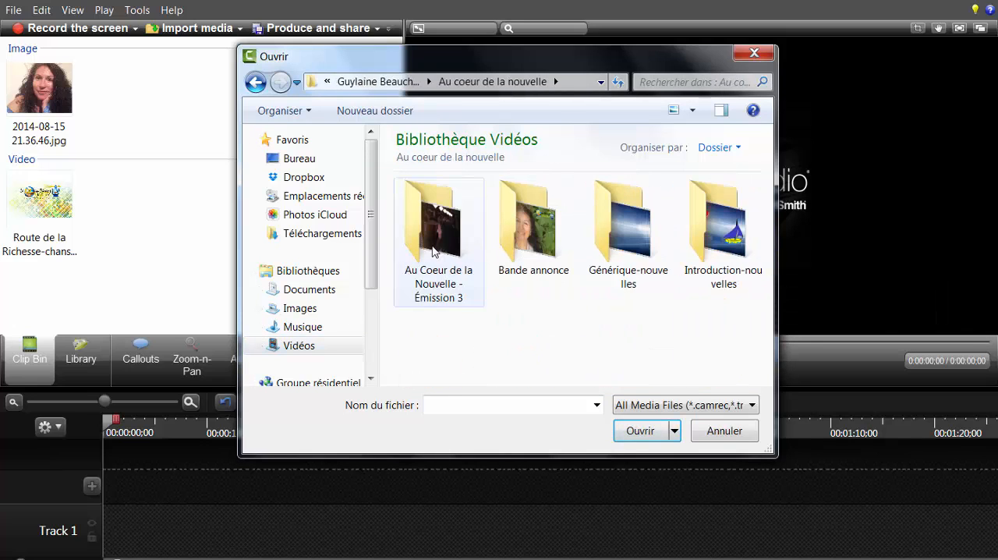
pyautogui.doubleClick(544, 251)
pyautogui.click(256, 82)
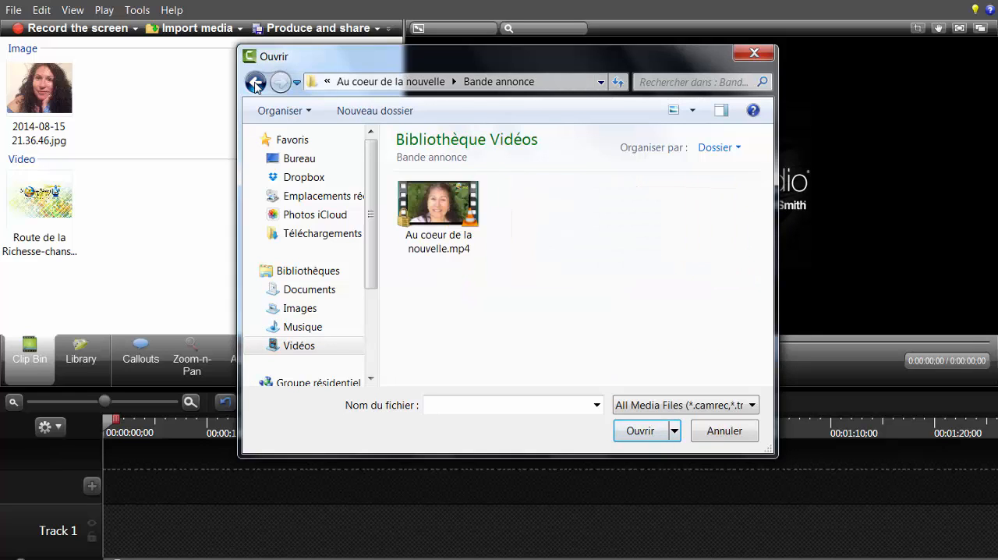
pyautogui.click(440, 250)
pyautogui.doubleClick(440, 249)
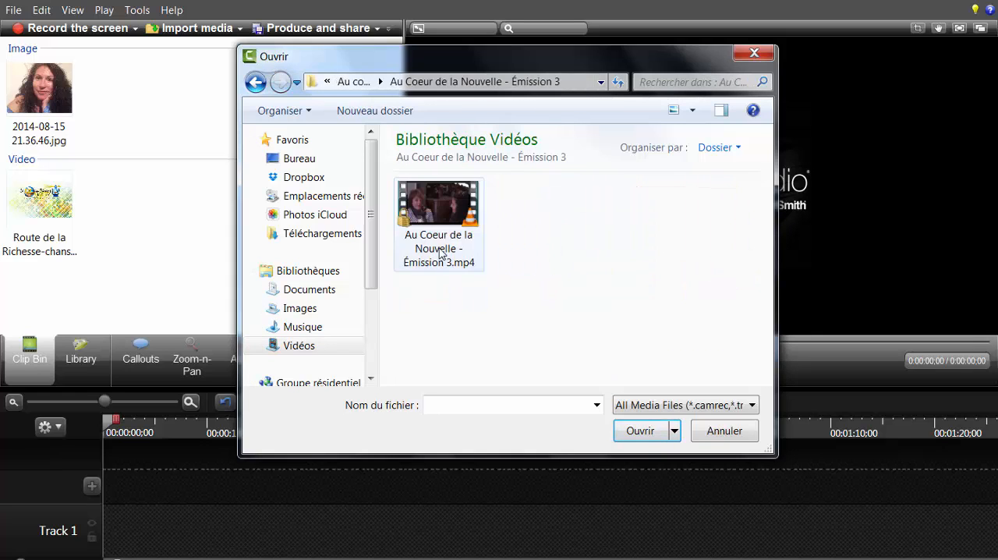
pyautogui.click(256, 82)
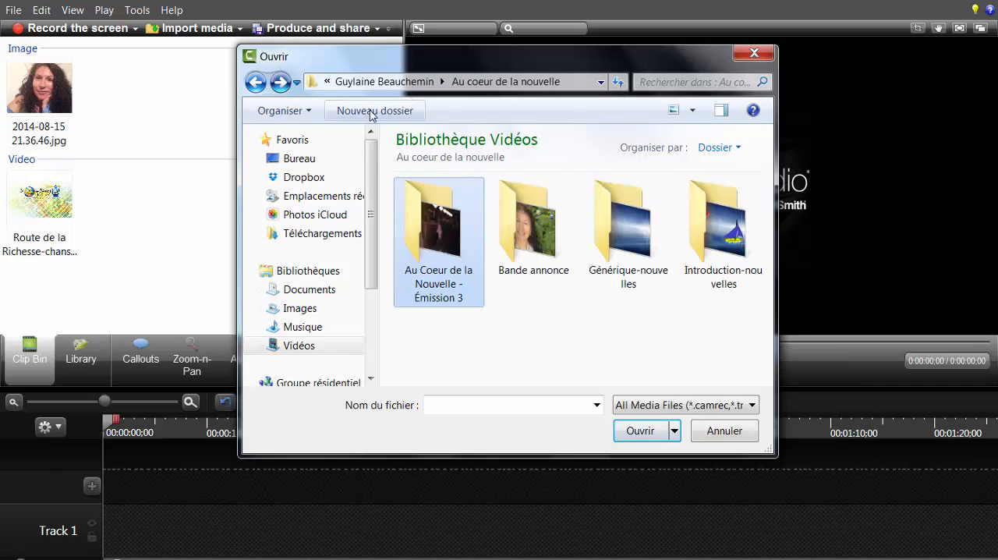
pyautogui.doubleClick(646, 257)
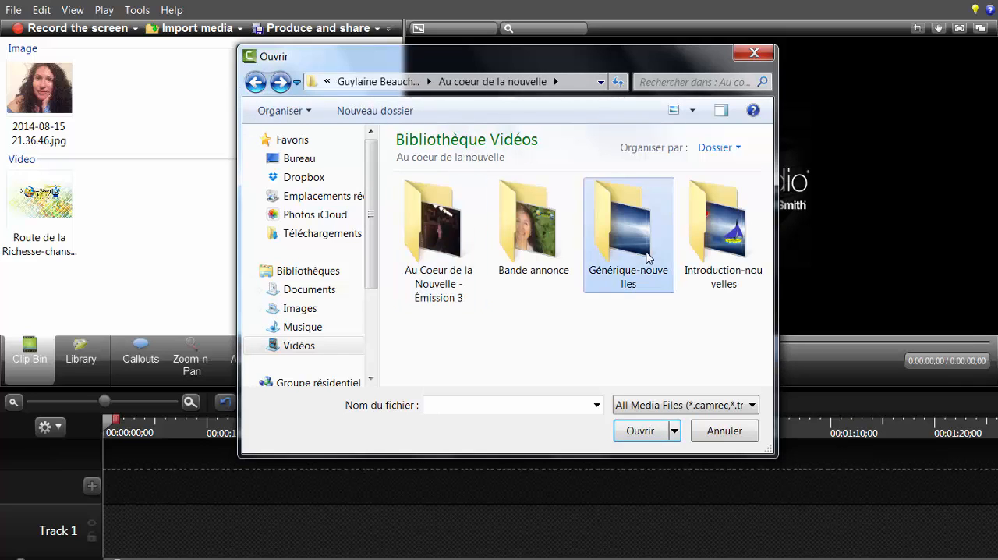
pyautogui.click(256, 82)
pyautogui.click(255, 82)
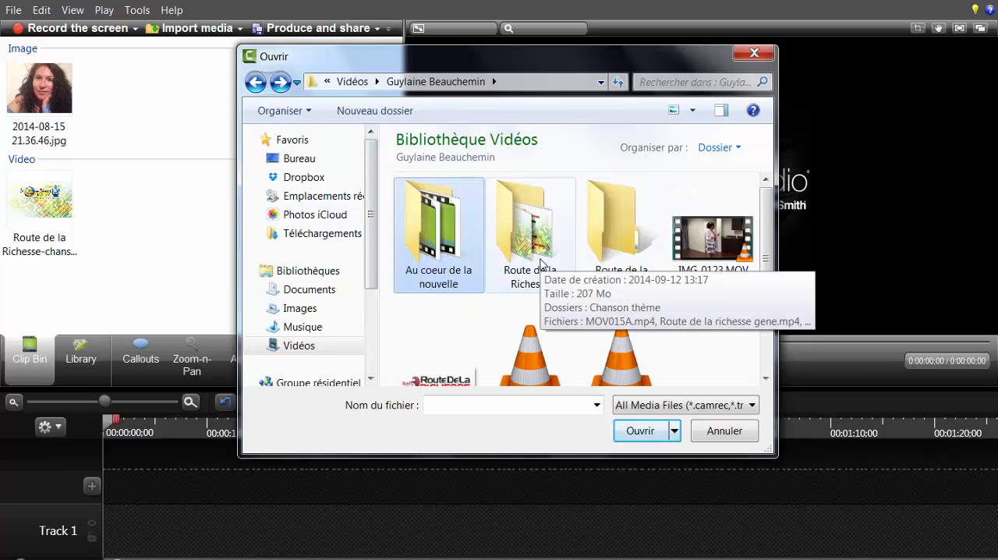
# Step: Import the audio file talktome.mp3 from the presenter's video folder
pyautogui.moveTo(764, 269); pyautogui.dragTo(769, 311)
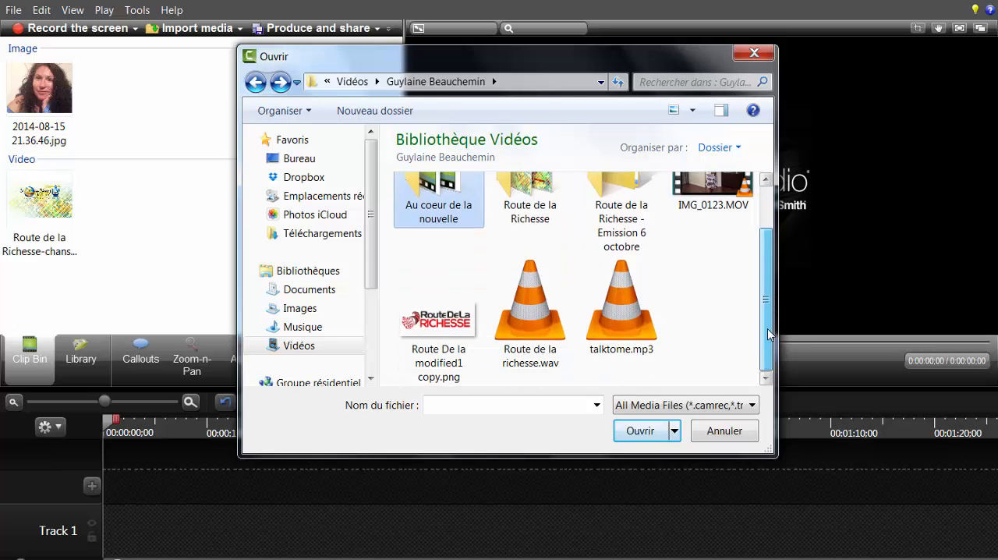
pyautogui.click(622, 308)
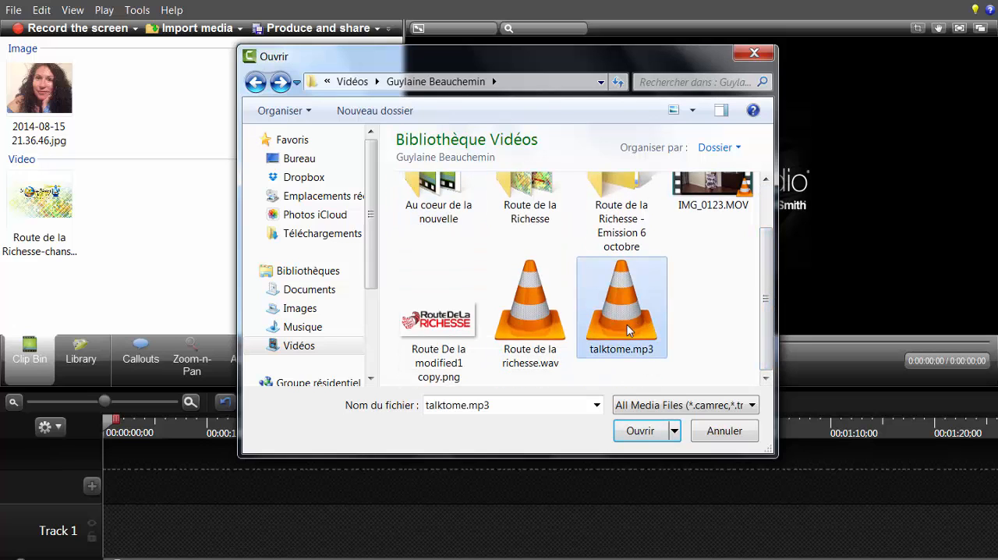
pyautogui.click(643, 434)
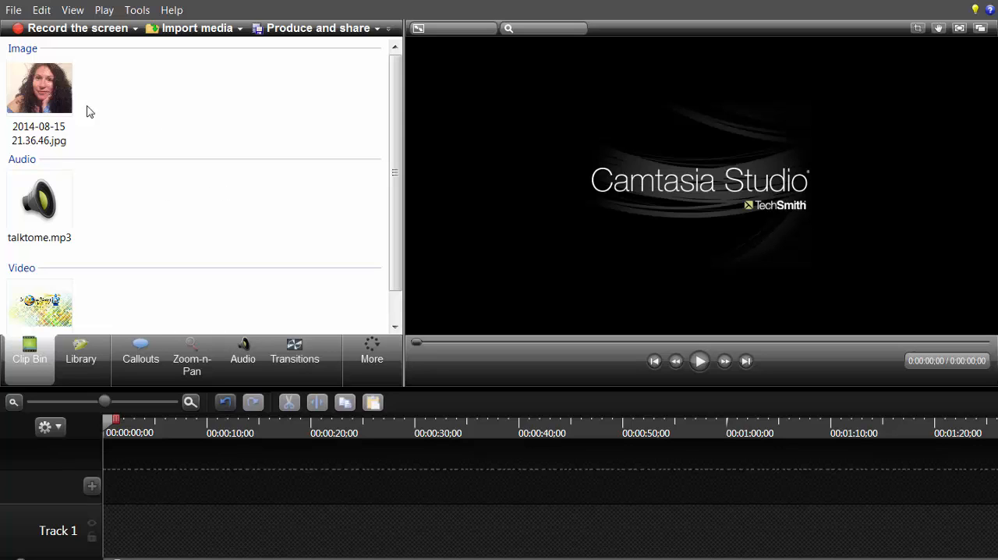
# Step: Place talktome.mp3 on Track 1 and align its start with the beginning of the timeline
pyautogui.click(29, 201)
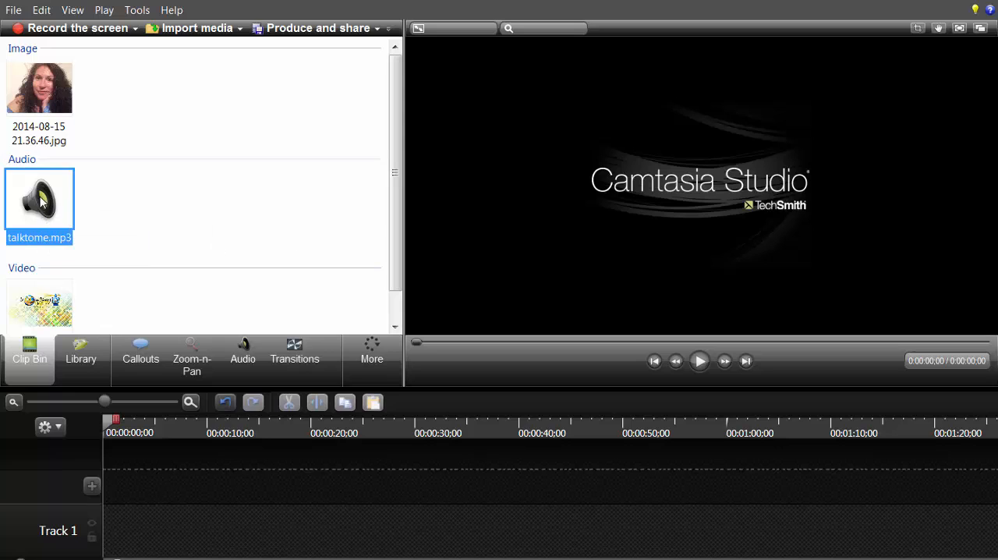
pyautogui.moveTo(43, 203); pyautogui.dragTo(114, 533)
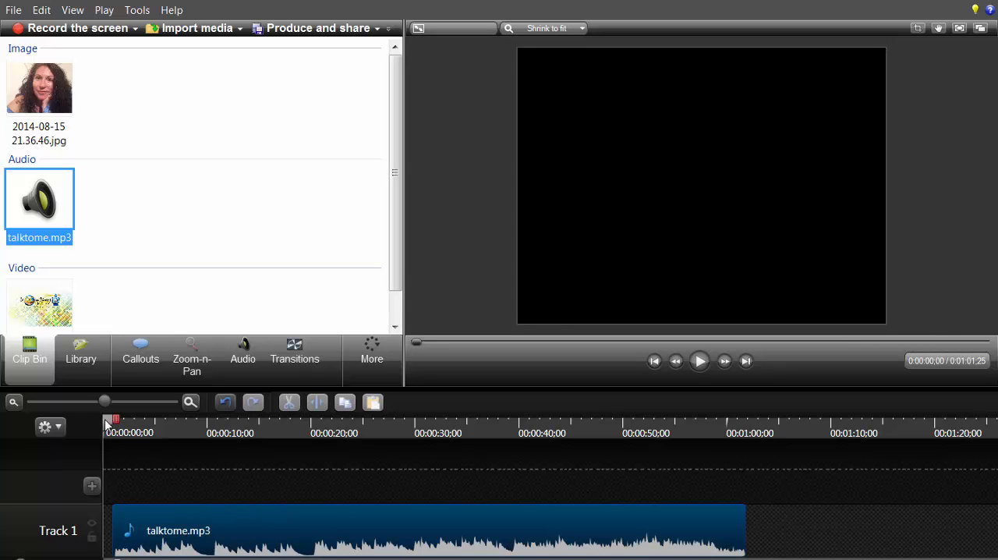
pyautogui.moveTo(113, 424); pyautogui.dragTo(85, 417)
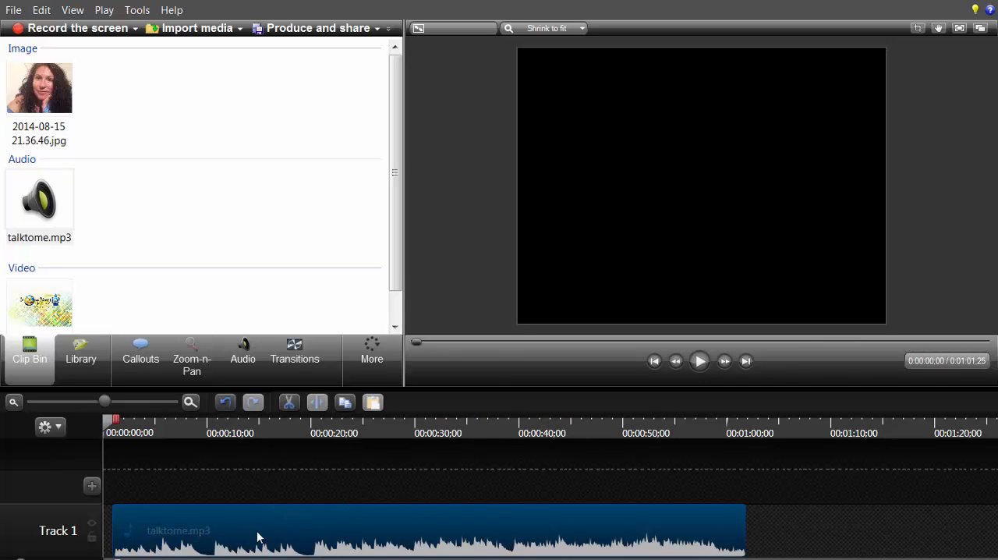
pyautogui.moveTo(257, 535); pyautogui.dragTo(238, 537)
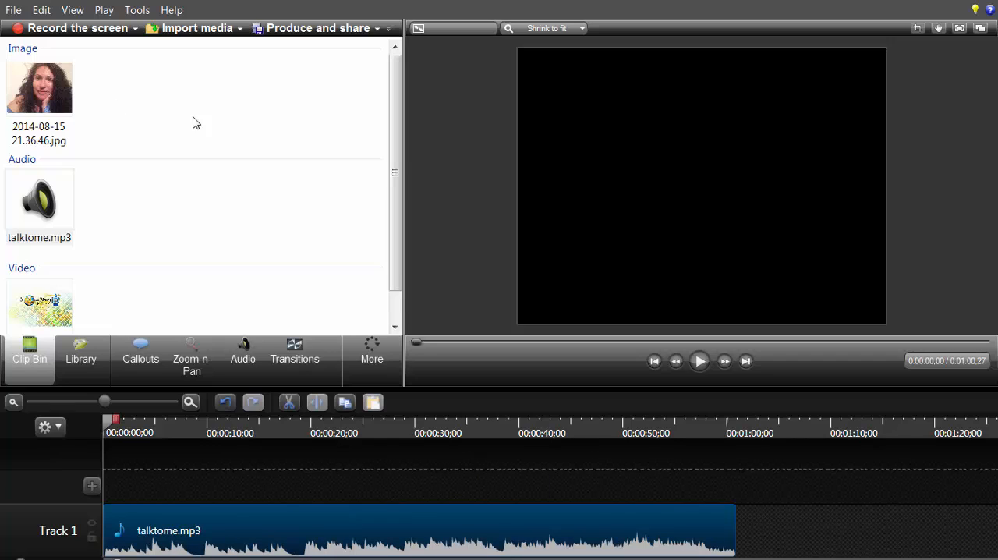
# Step: Place the imported photo on Track 2 at the beginning of the timeline and stretch it to fill the canvas width
pyautogui.click(37, 97)
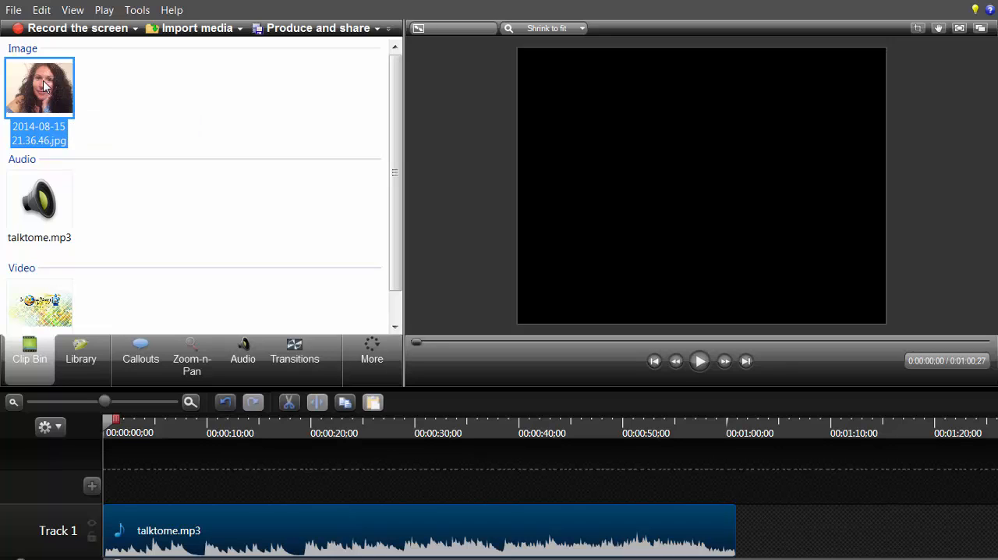
pyautogui.moveTo(45, 86); pyautogui.dragTo(130, 479)
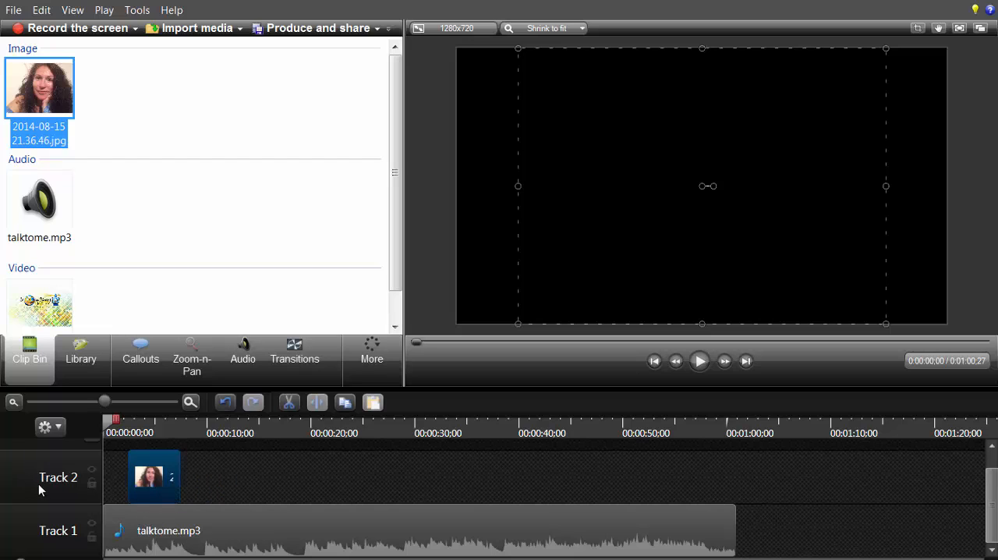
pyautogui.click(156, 479)
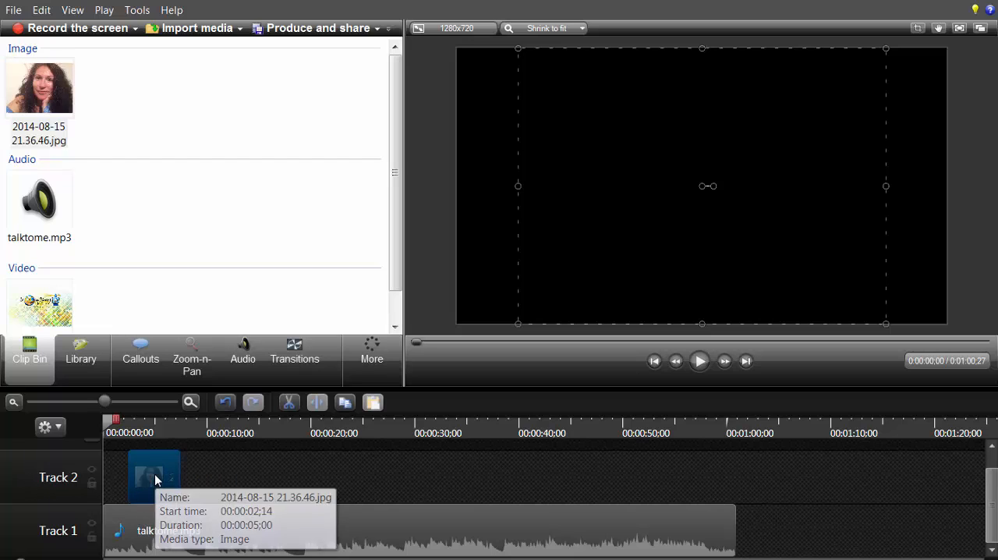
pyautogui.moveTo(156, 479); pyautogui.dragTo(122, 479)
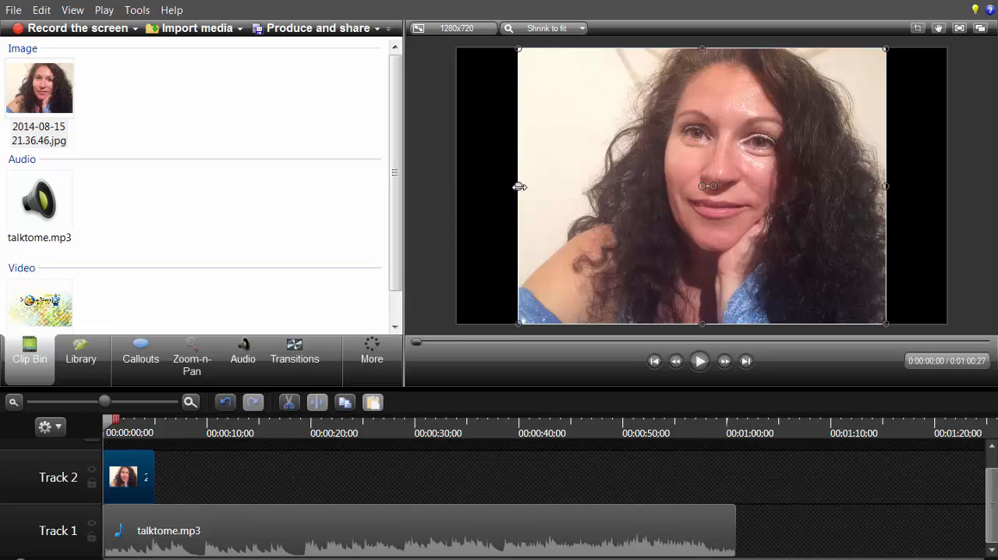
pyautogui.moveTo(519, 187); pyautogui.dragTo(457, 185)
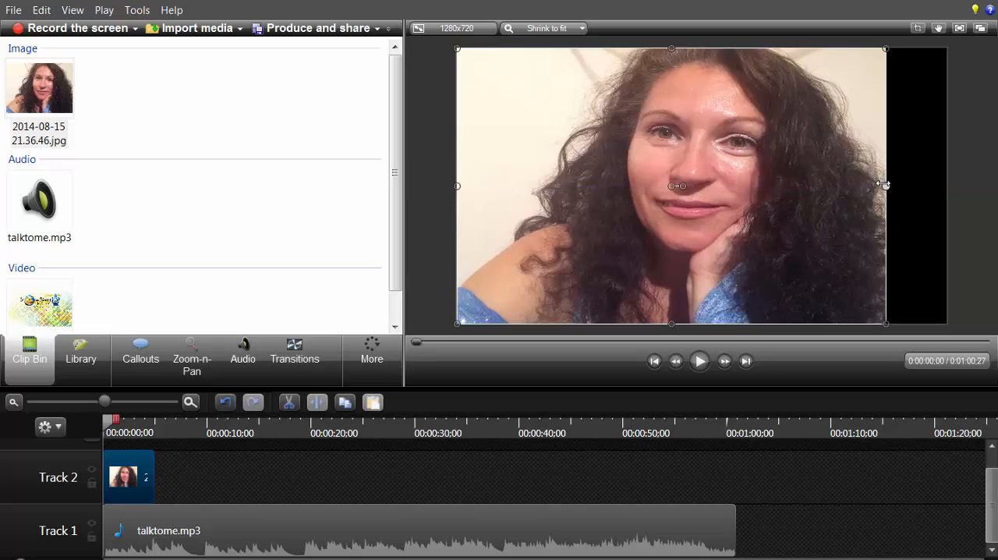
pyautogui.moveTo(886, 186); pyautogui.dragTo(943, 192)
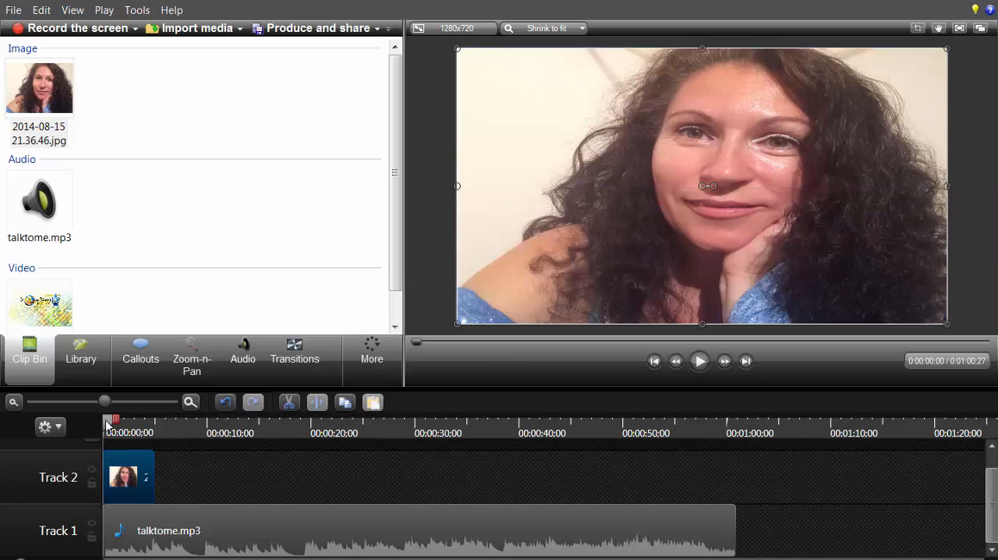
# Step: Move the playhead to 0:00:02;08 within the photo clip and enter the presenter's full name as callout text over it
pyautogui.moveTo(108, 425); pyautogui.dragTo(161, 427)
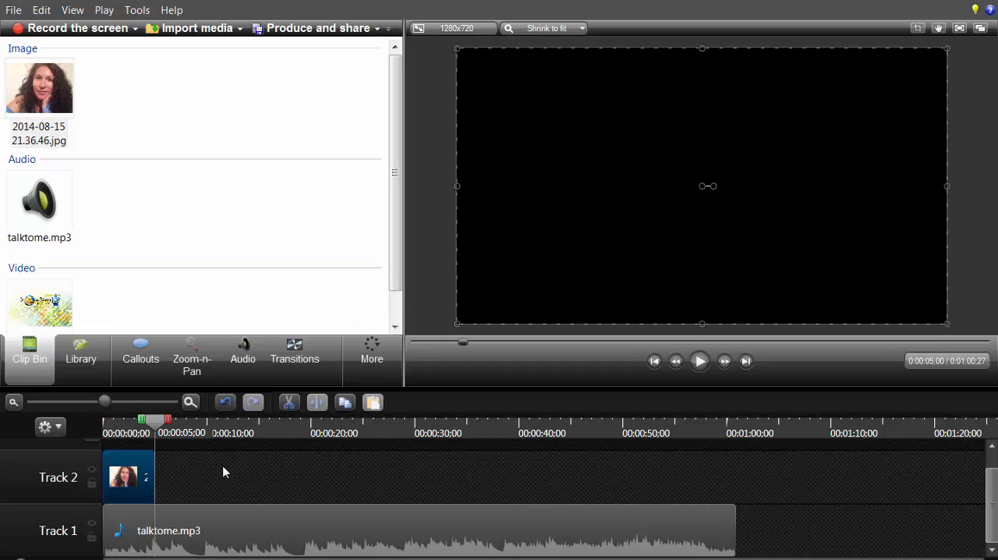
pyautogui.moveTo(156, 425); pyautogui.dragTo(127, 425)
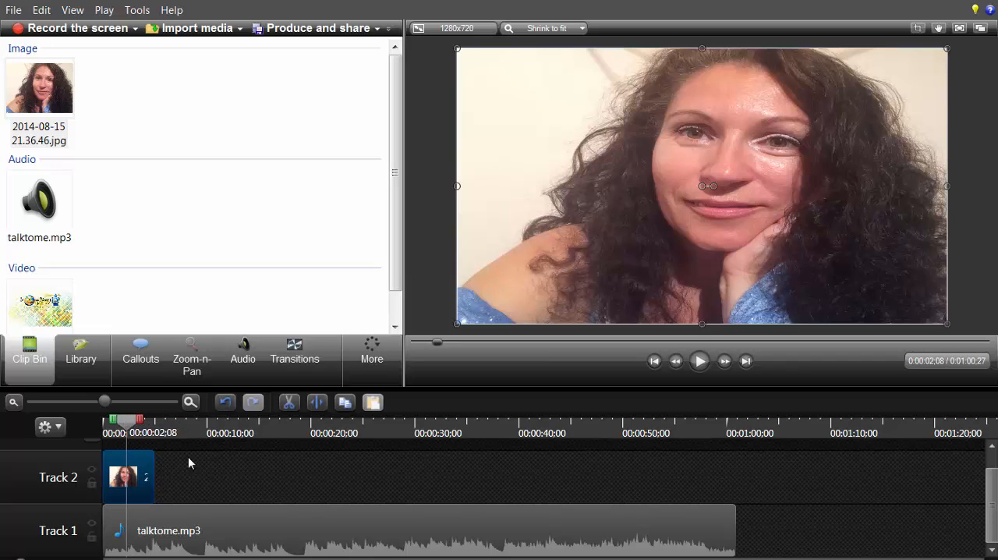
pyautogui.click(147, 364)
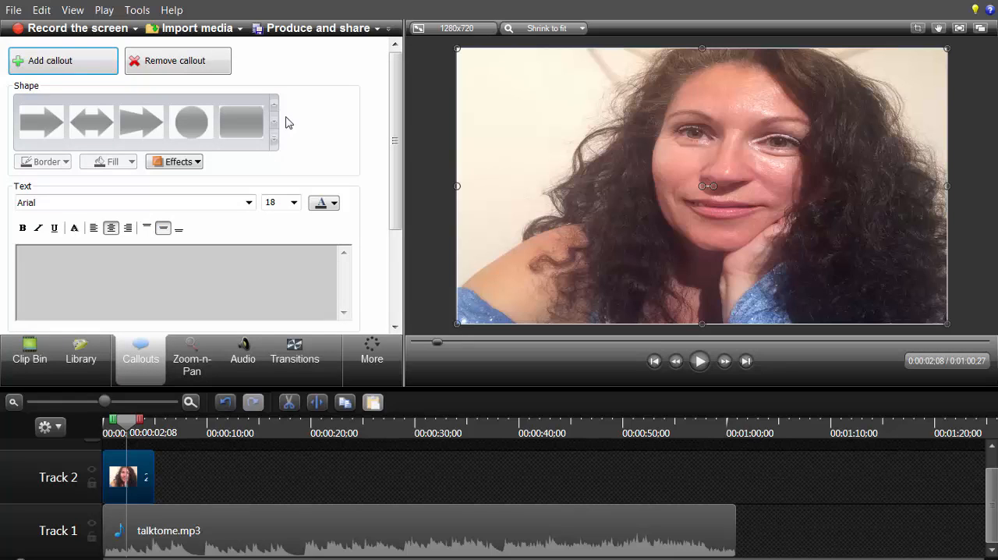
pyautogui.click(184, 273)
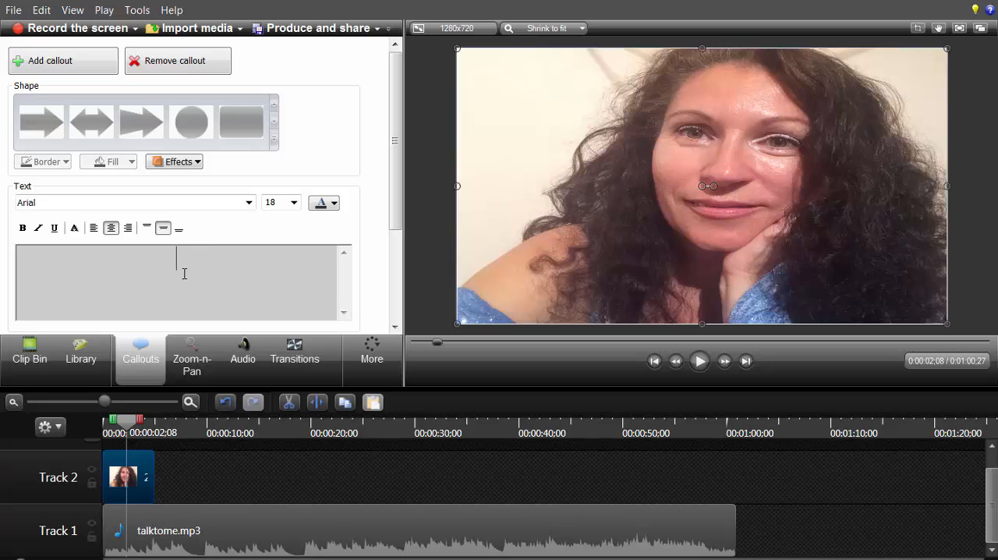
pyautogui.write('Guylaine Bauc')
pyautogui.press('BackSpace')
pyautogui.press('BackSpace')
pyautogui.press('BackSpace')
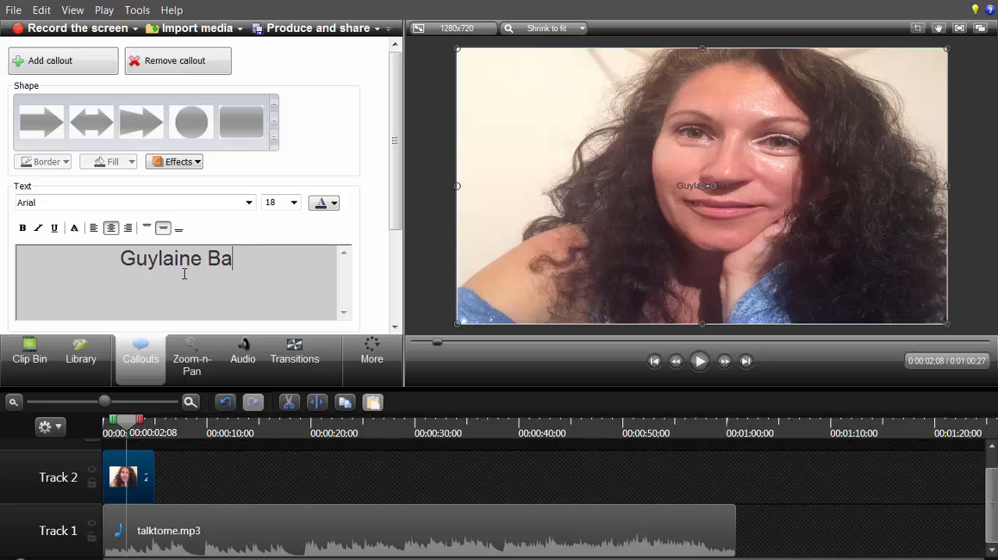
pyautogui.write('eauchemin')
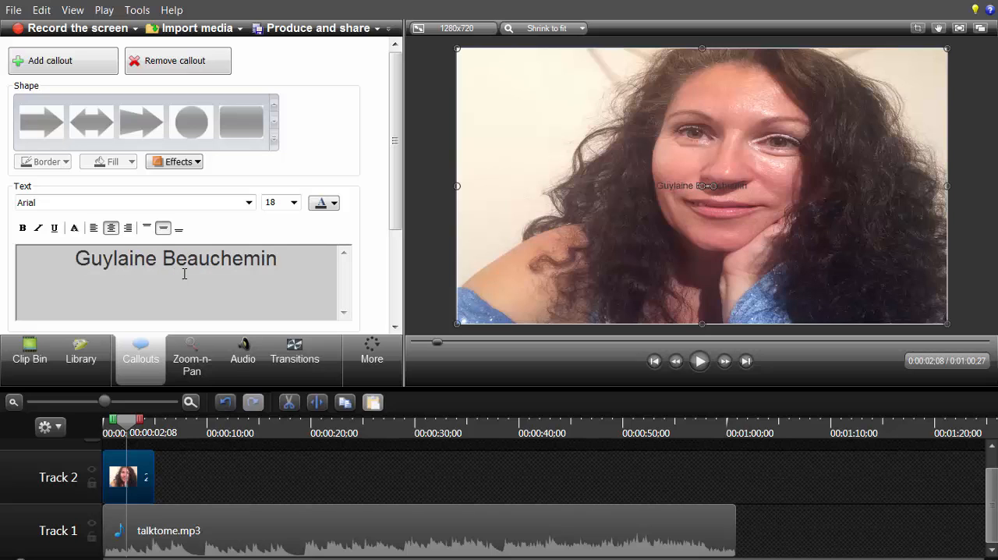
# Step: Make the name text bold, trying out italic and left alignment before returning it to upright and centred
pyautogui.moveTo(286, 262); pyautogui.dragTo(66, 255)
pyautogui.click(22, 228)
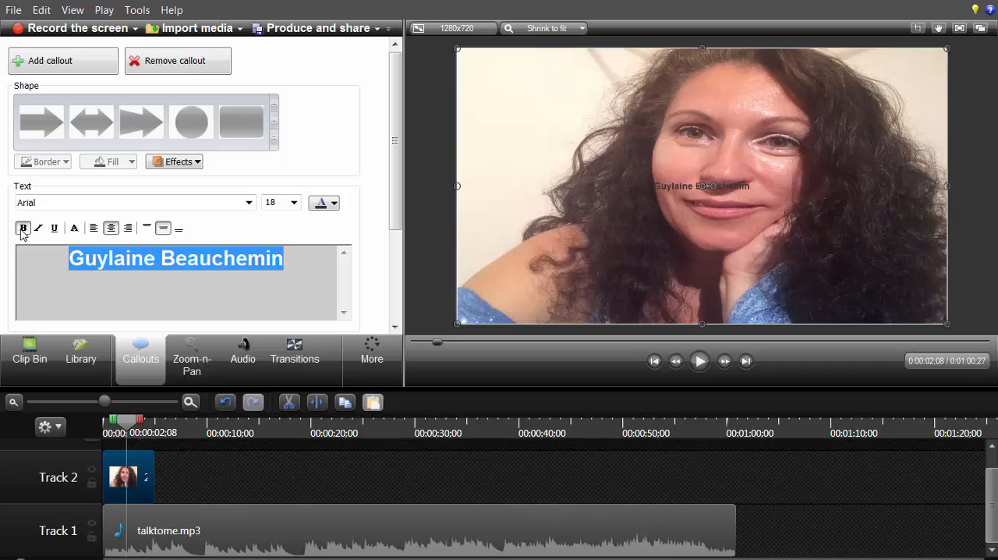
pyautogui.click(38, 232)
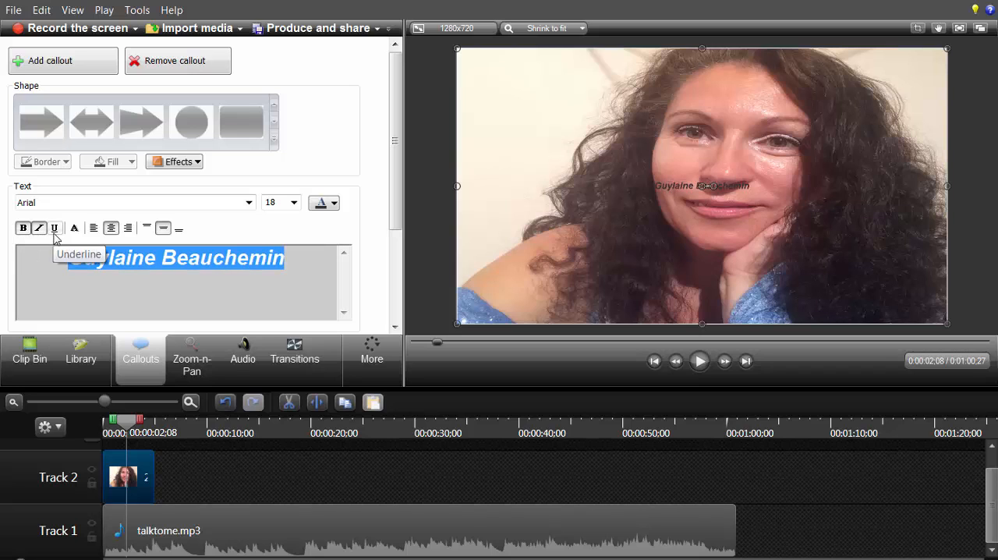
pyautogui.click(55, 230)
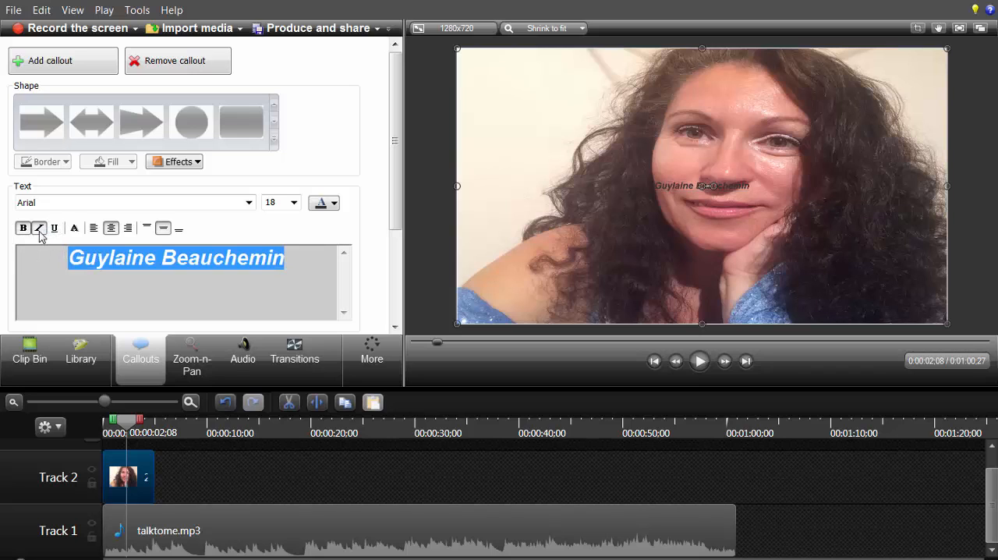
pyautogui.click(38, 228)
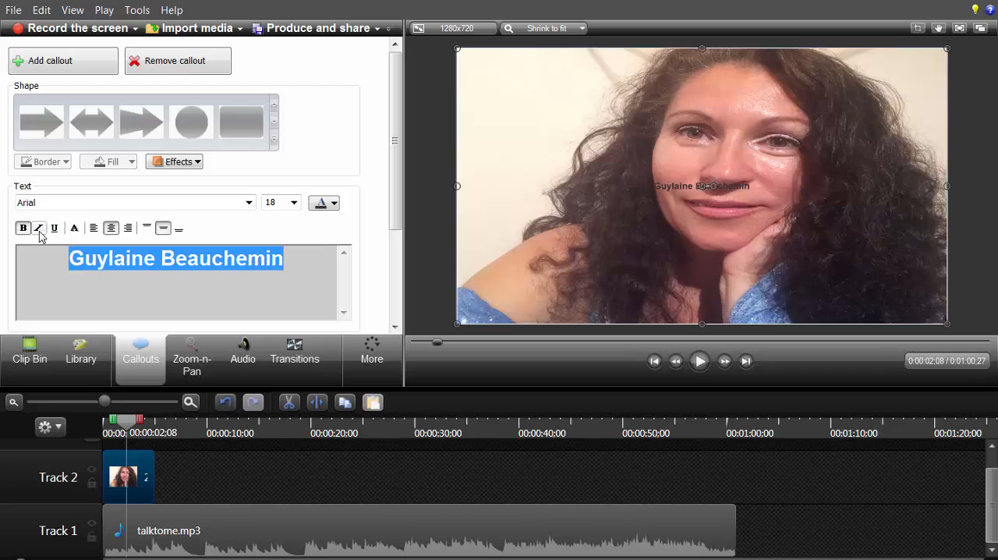
pyautogui.click(94, 234)
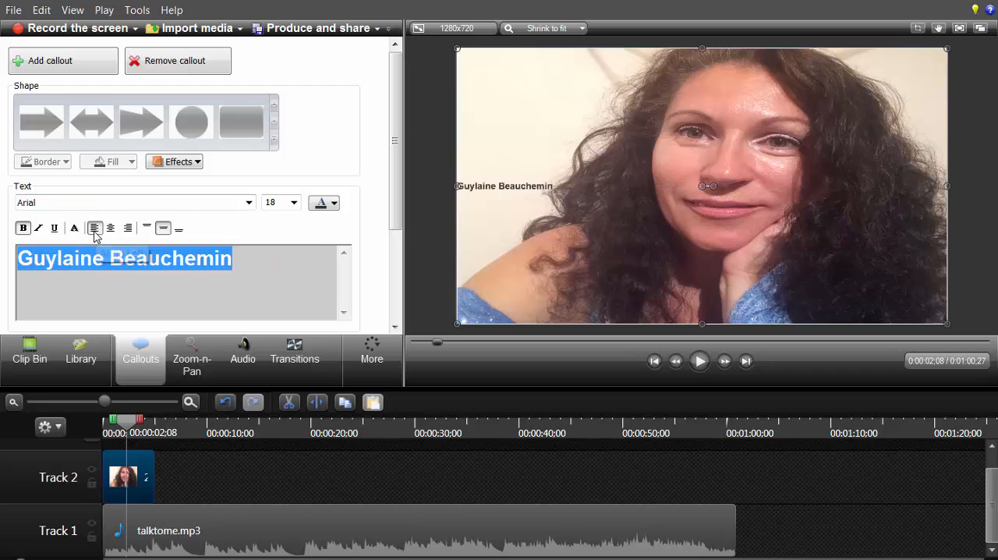
pyautogui.click(115, 231)
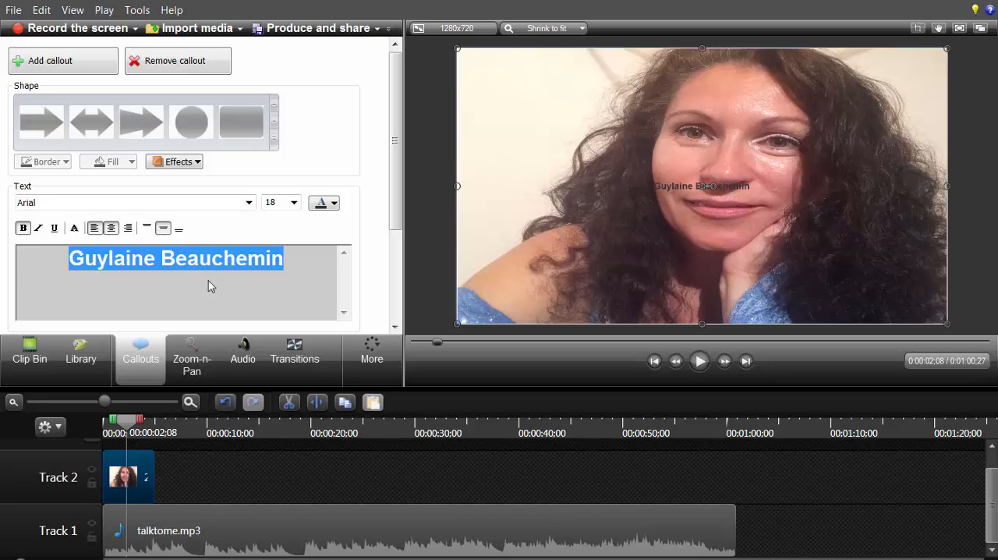
# Step: Set the name text's size to 48 and its colour to white
pyautogui.click(294, 203)
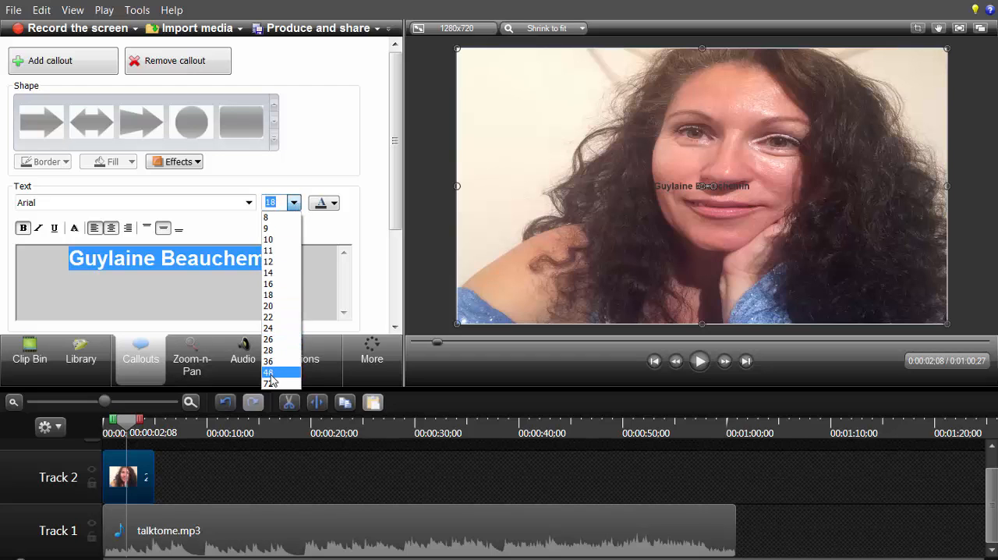
pyautogui.click(271, 375)
pyautogui.moveTo(271, 374)
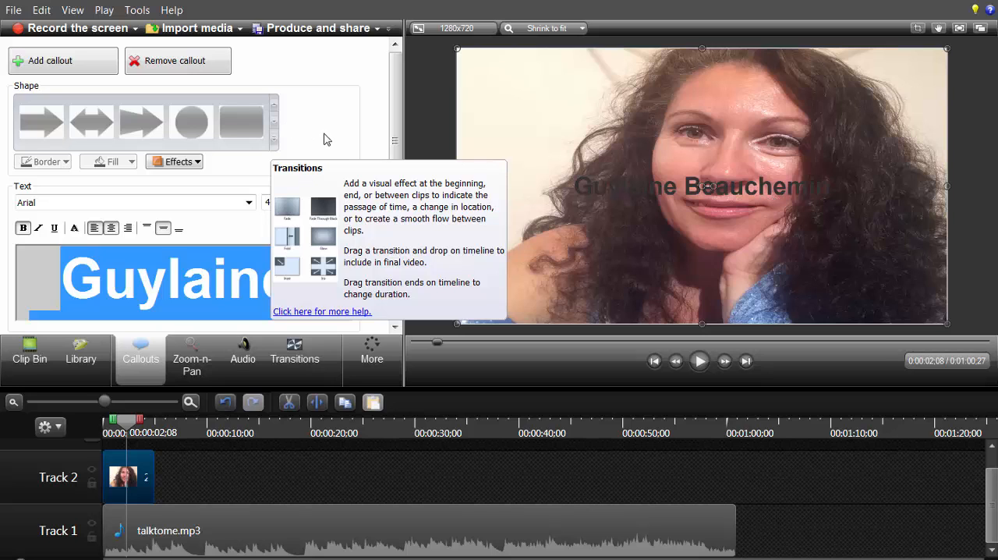
pyautogui.click(333, 205)
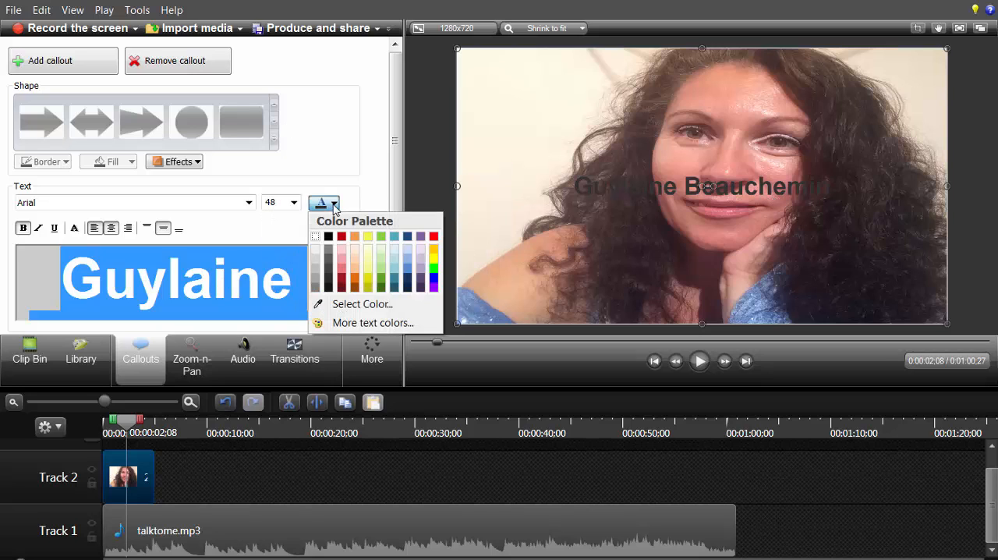
pyautogui.click(315, 248)
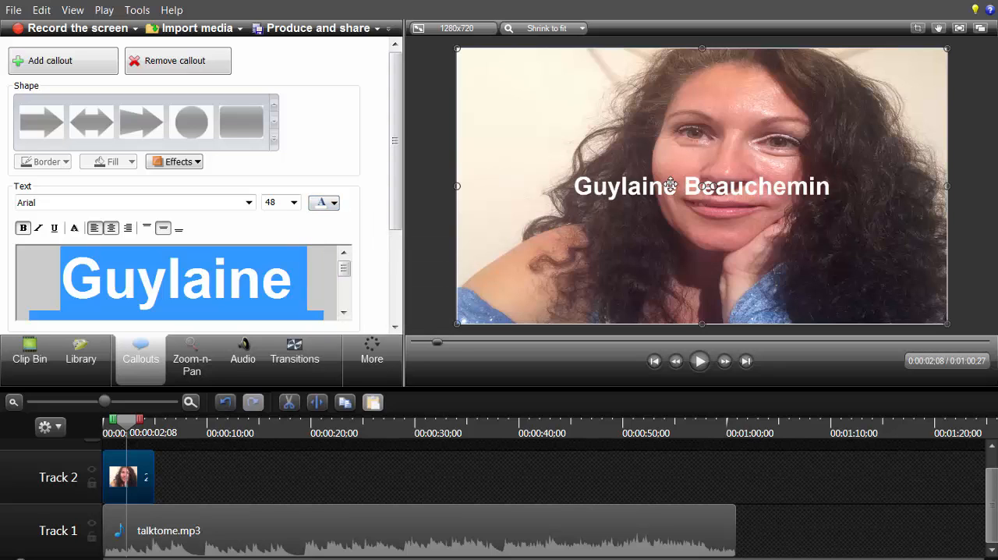
# Step: Insert blank lines before the name to shift it down to the lower part of the photo
pyautogui.click(627, 186)
pyautogui.moveTo(585, 185); pyautogui.dragTo(591, 186)
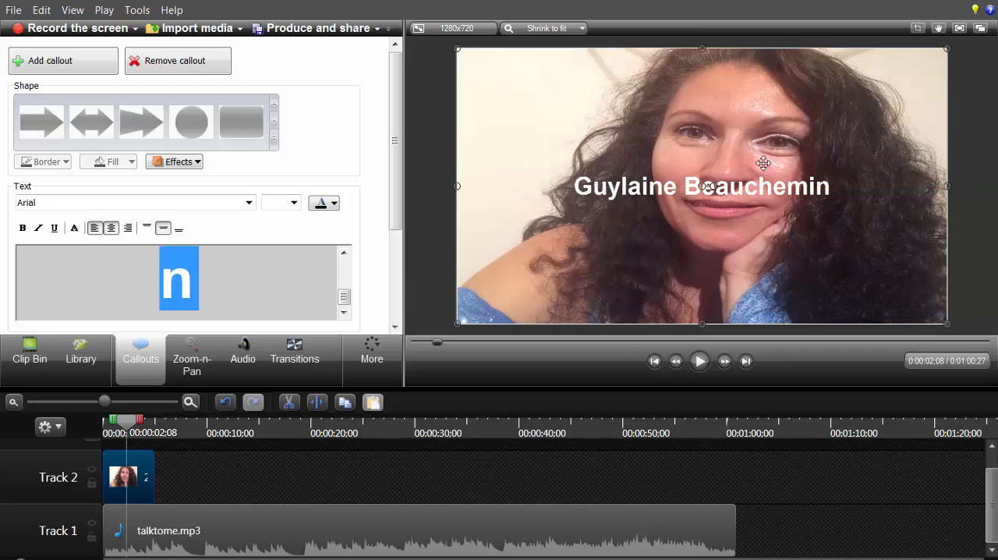
pyautogui.click(291, 284)
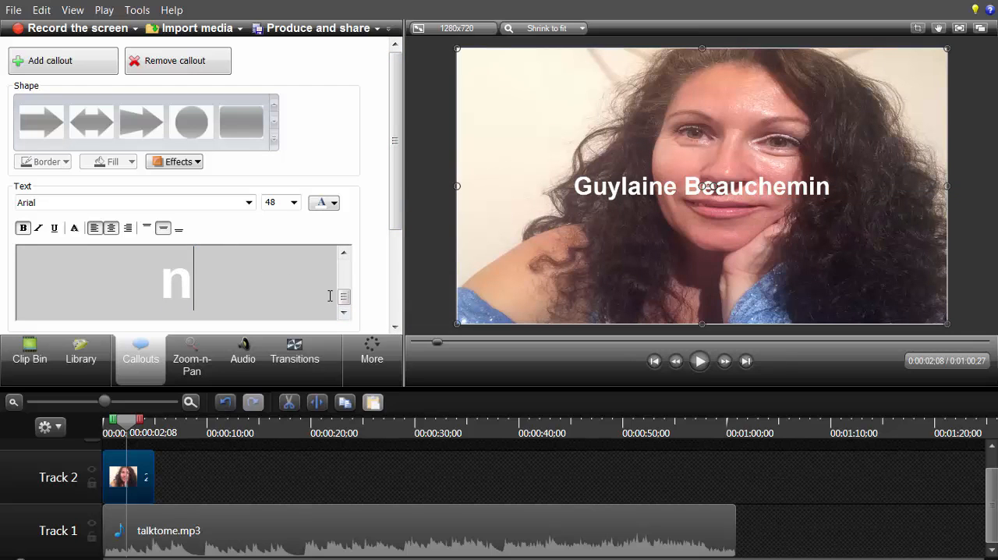
pyautogui.moveTo(345, 299); pyautogui.dragTo(345, 269)
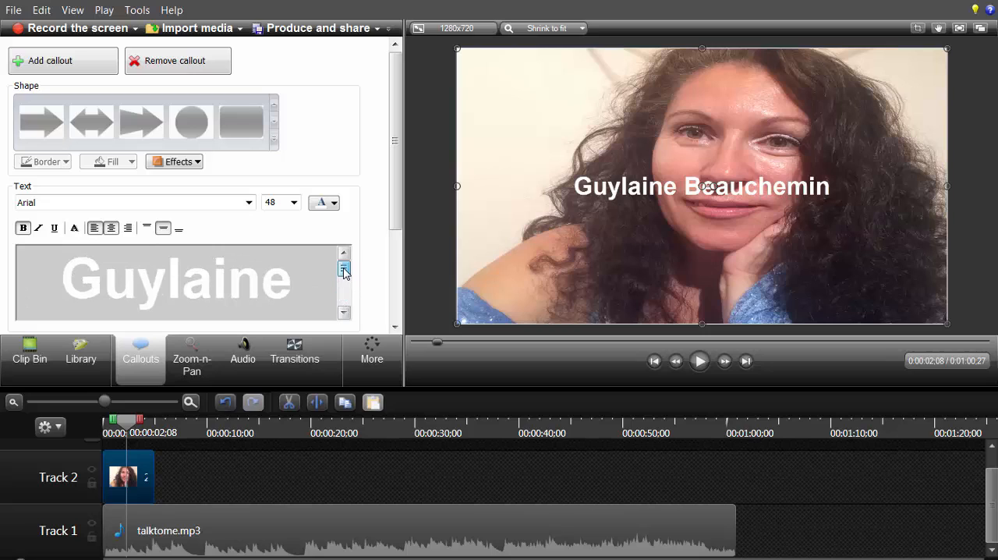
pyautogui.click(64, 274)
pyautogui.press('Return')
pyautogui.press('Return')
pyautogui.press('Return')
pyautogui.press('Return')
pyautogui.press('Return')
pyautogui.press('Return')
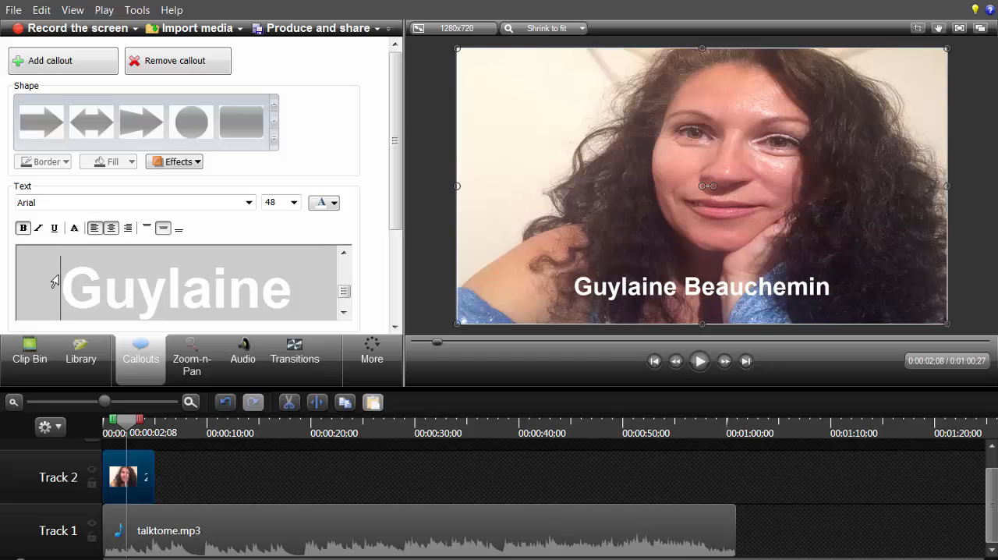
# Step: Select the whole name text and apply the Shadow effect to it
pyautogui.moveTo(65, 274); pyautogui.dragTo(262, 356)
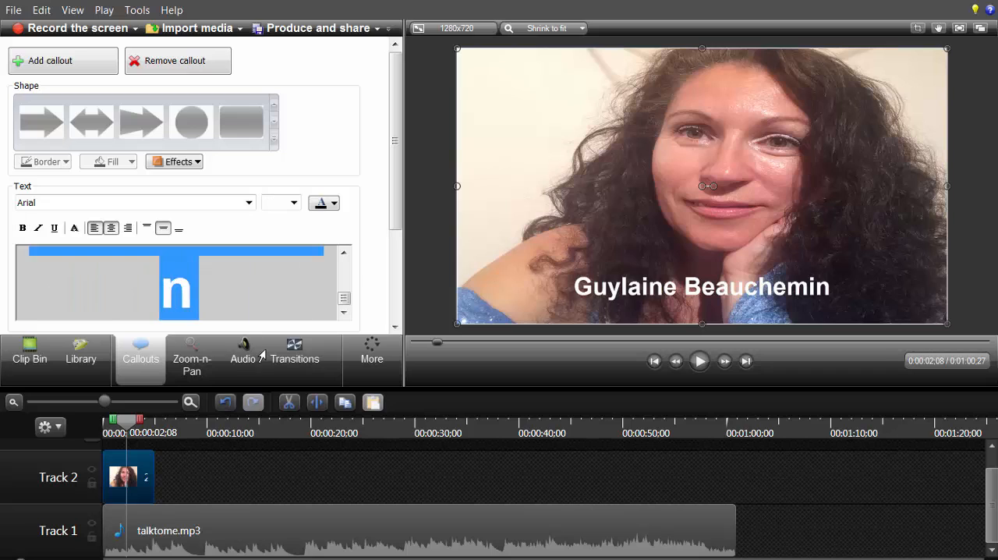
pyautogui.click(197, 162)
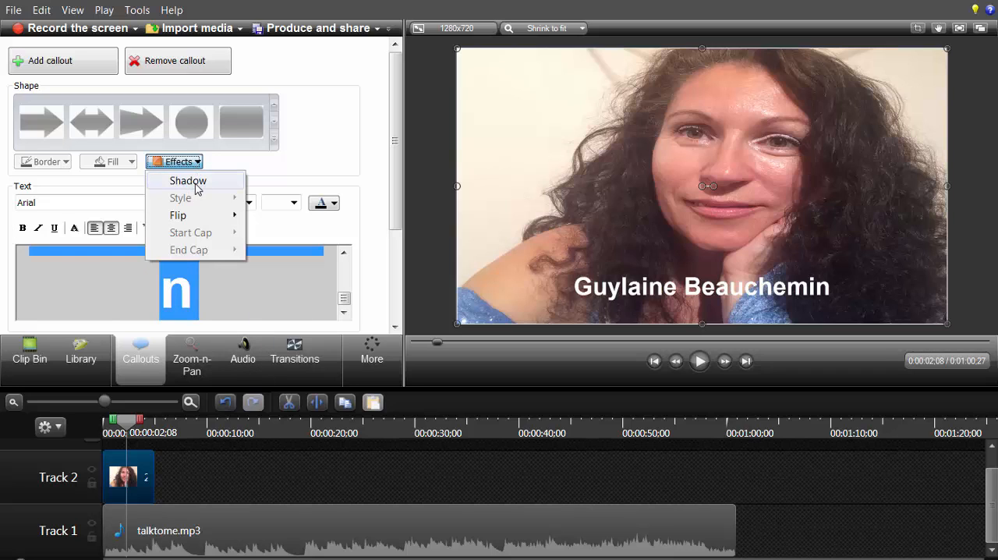
pyautogui.click(195, 184)
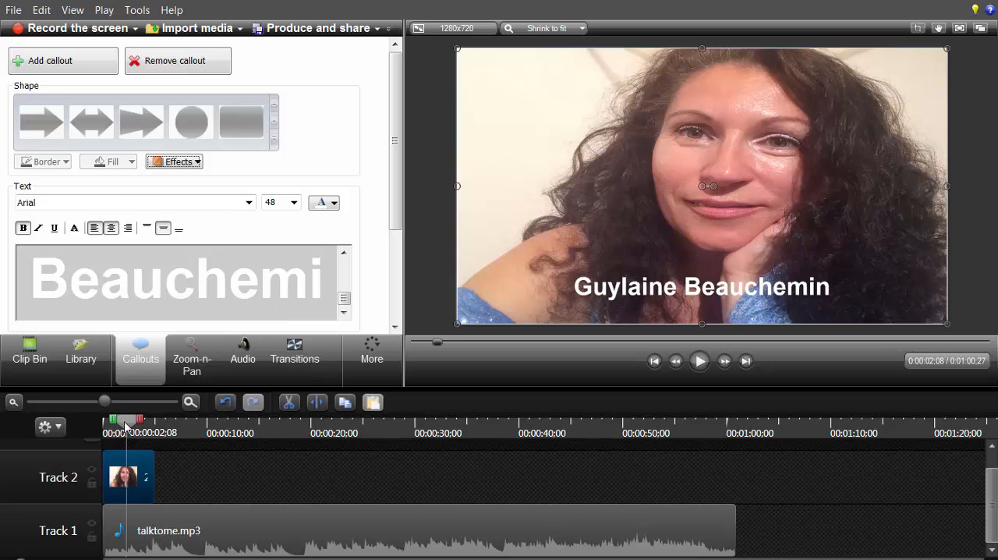
# Step: Add a Filled Rounded Rectangle callout at 0:00:05;00, where the photo clip ends
pyautogui.moveTo(129, 426); pyautogui.dragTo(155, 429)
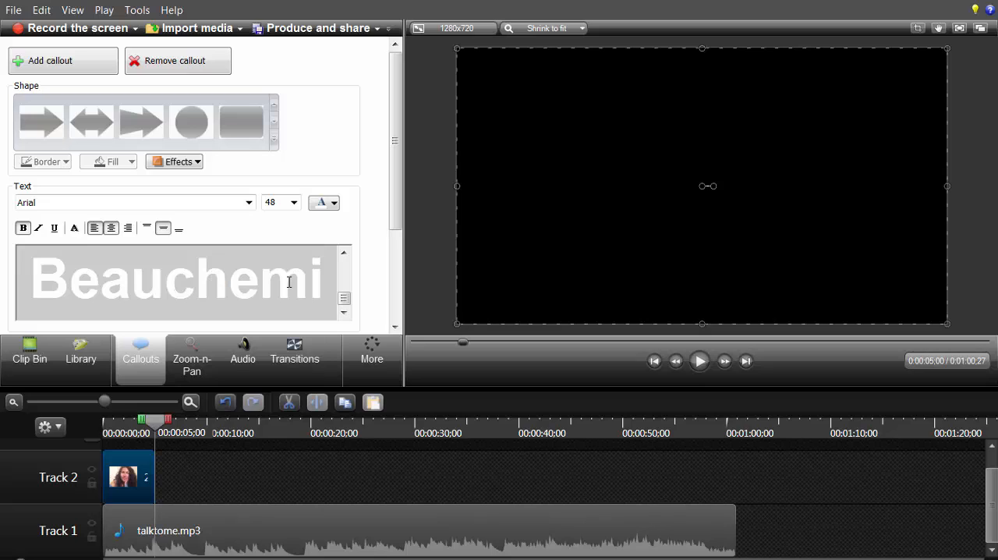
pyautogui.click(35, 68)
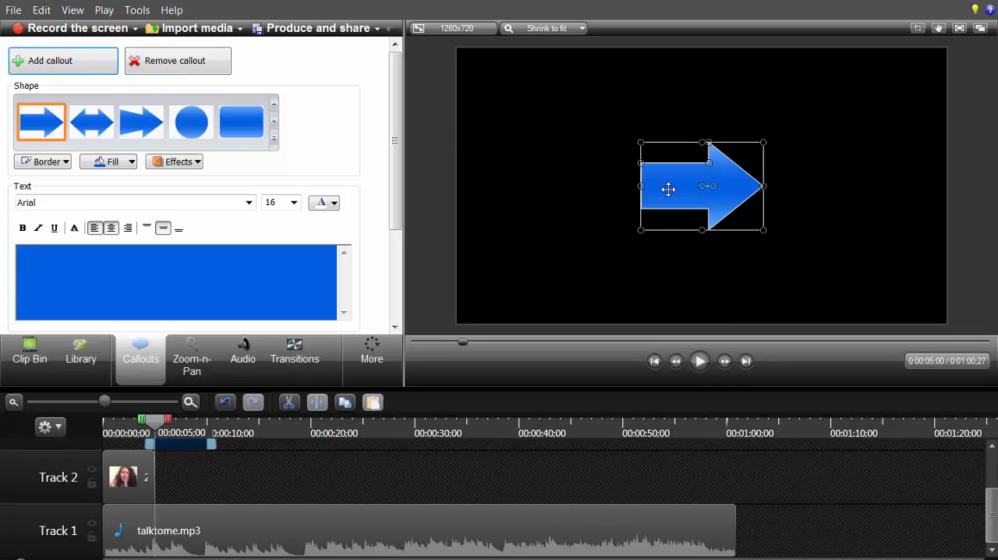
pyautogui.click(274, 140)
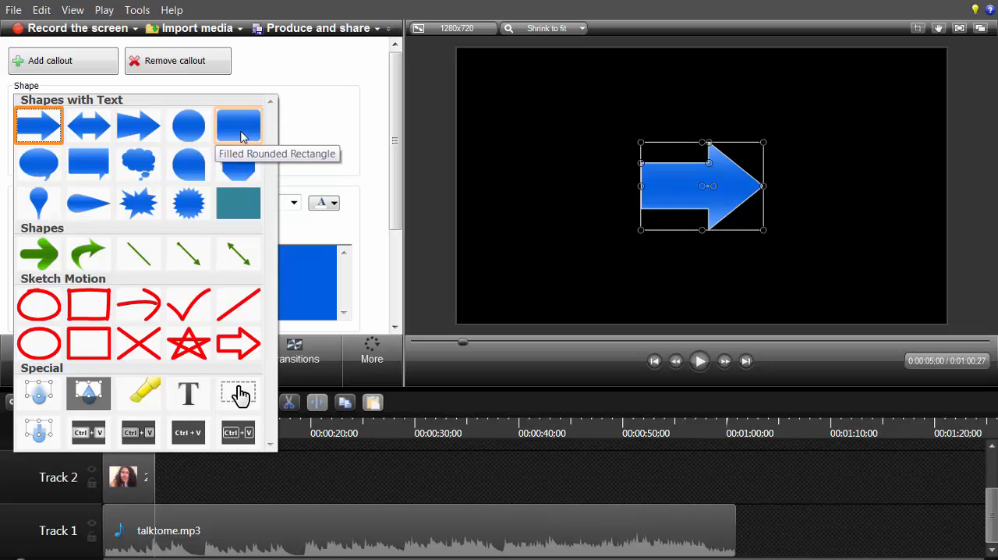
pyautogui.click(242, 137)
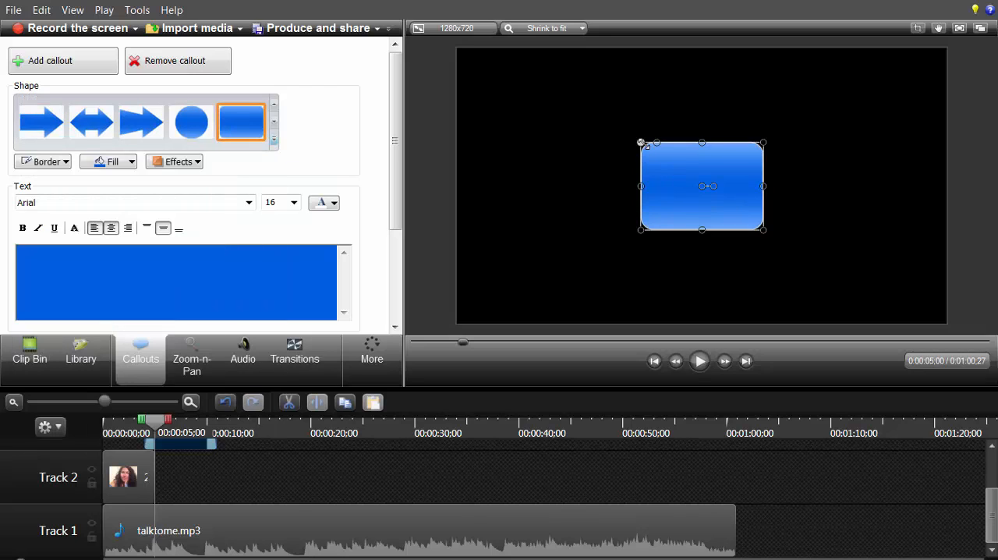
# Step: Enlarge the blue rounded rectangle beyond the canvas edges so that it covers the whole frame
pyautogui.moveTo(550, 104); pyautogui.dragTo(439, 45)
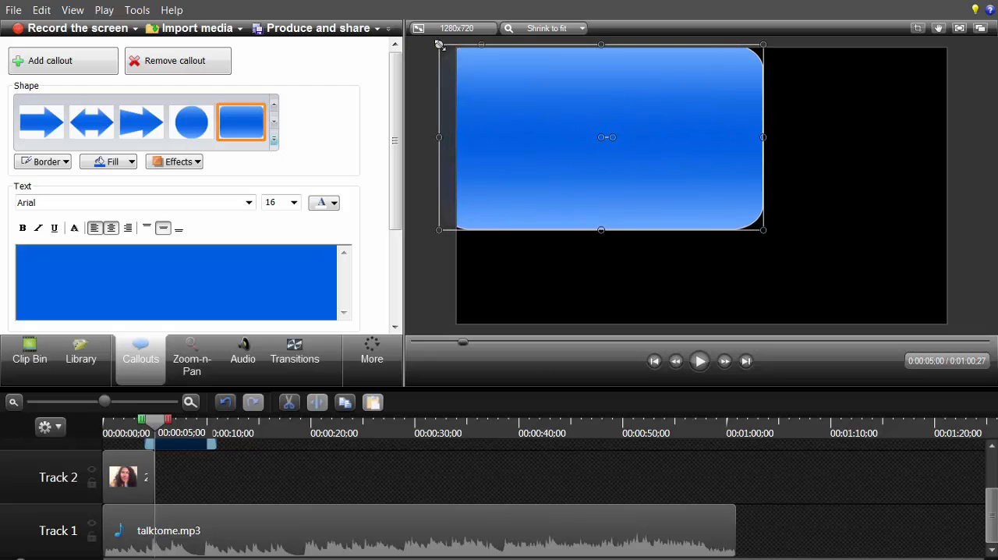
pyautogui.moveTo(763, 230); pyautogui.dragTo(968, 346)
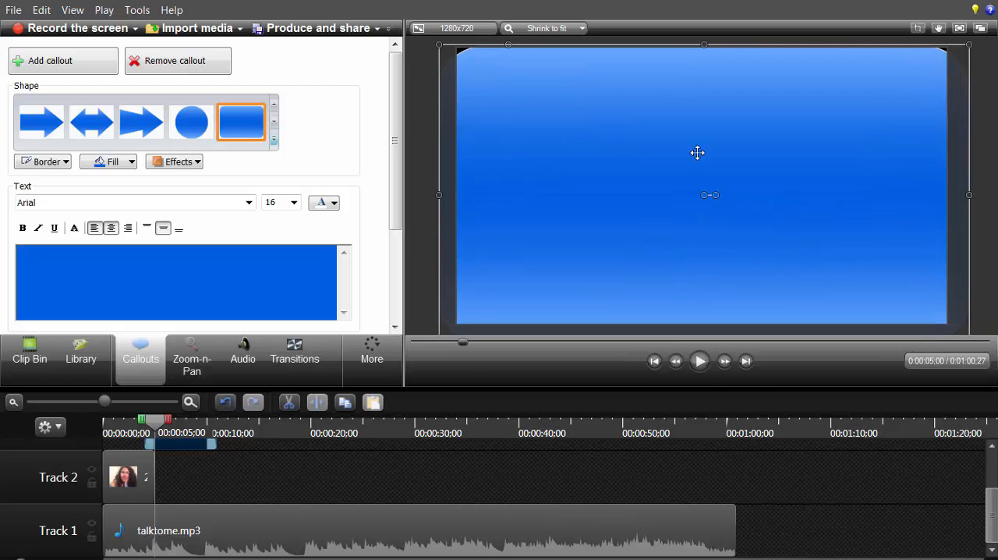
pyautogui.moveTo(438, 43); pyautogui.dragTo(425, 36)
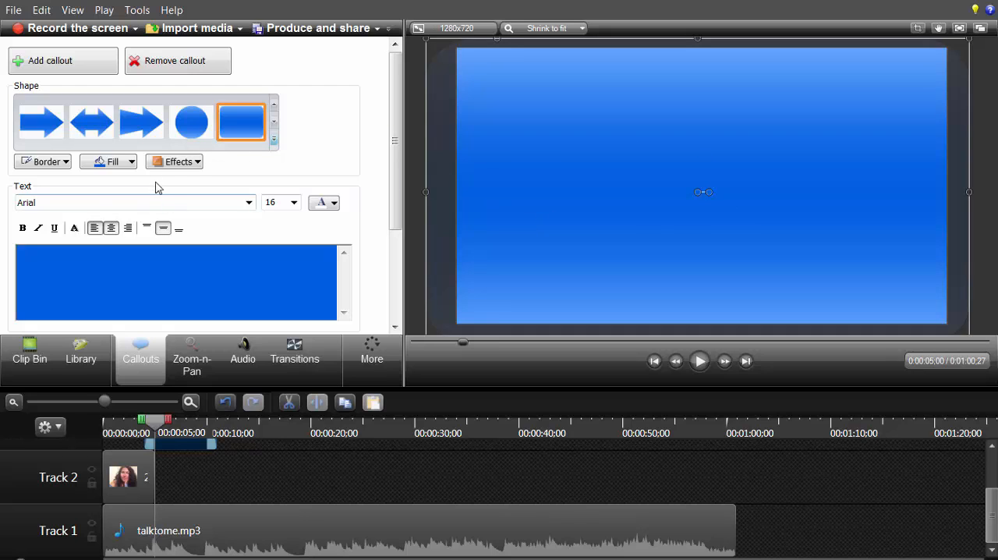
pyautogui.click(132, 162)
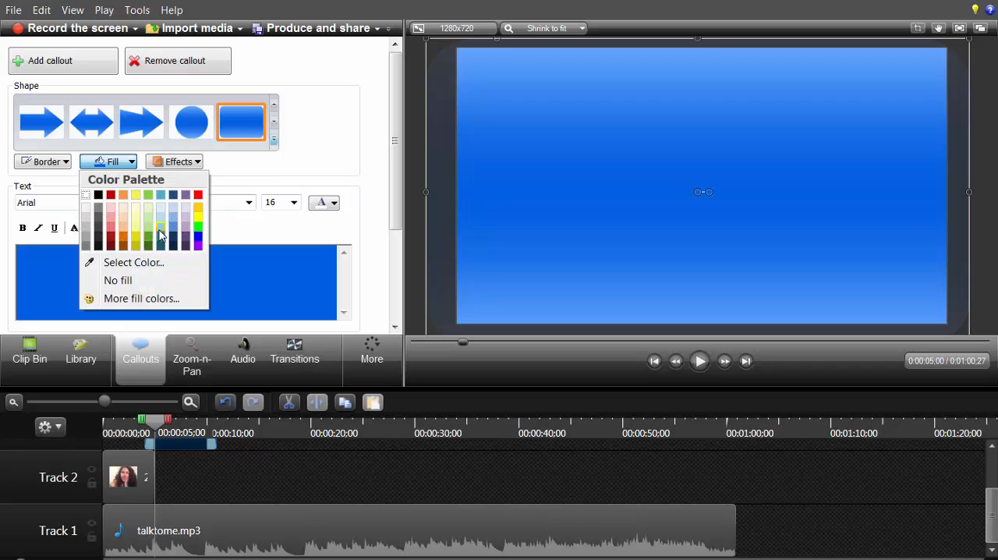
pyautogui.click(67, 163)
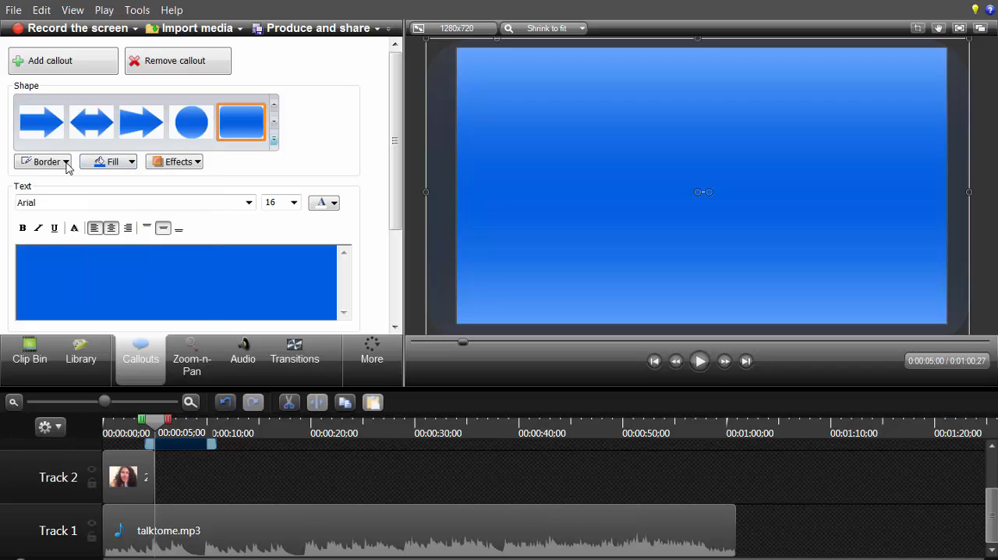
pyautogui.click(67, 163)
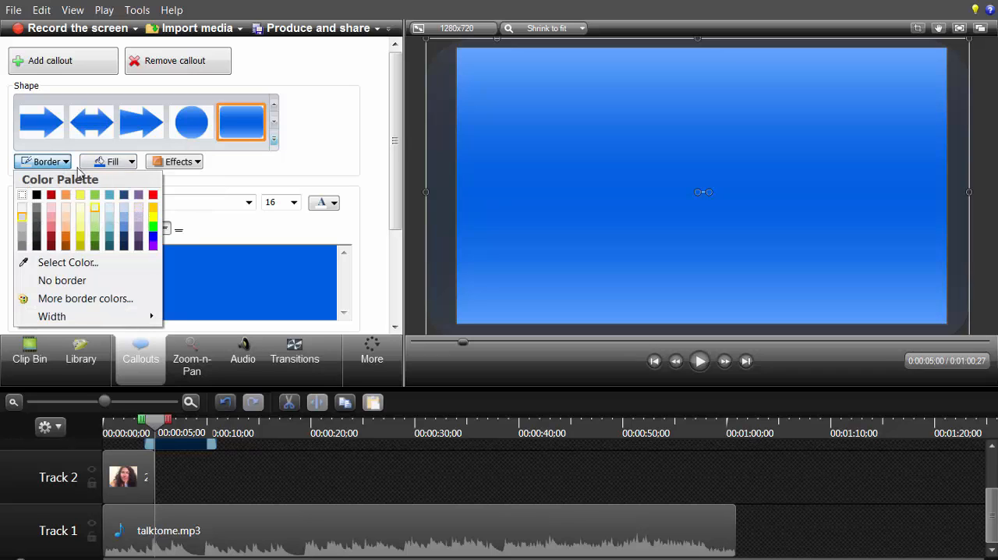
pyautogui.click(68, 163)
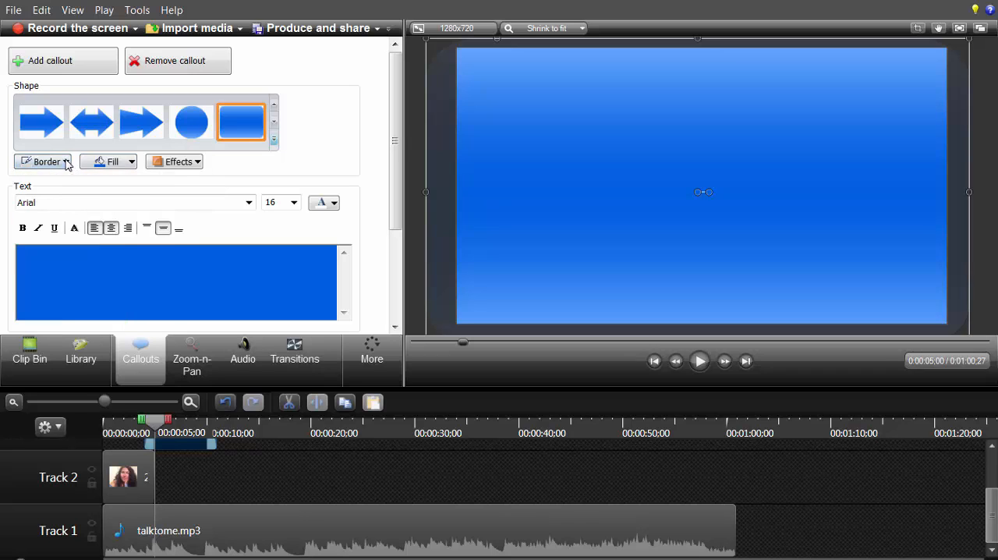
# Step: Apply the Glossy style effect to the full-frame blue rounded rectangle callout
pyautogui.click(195, 163)
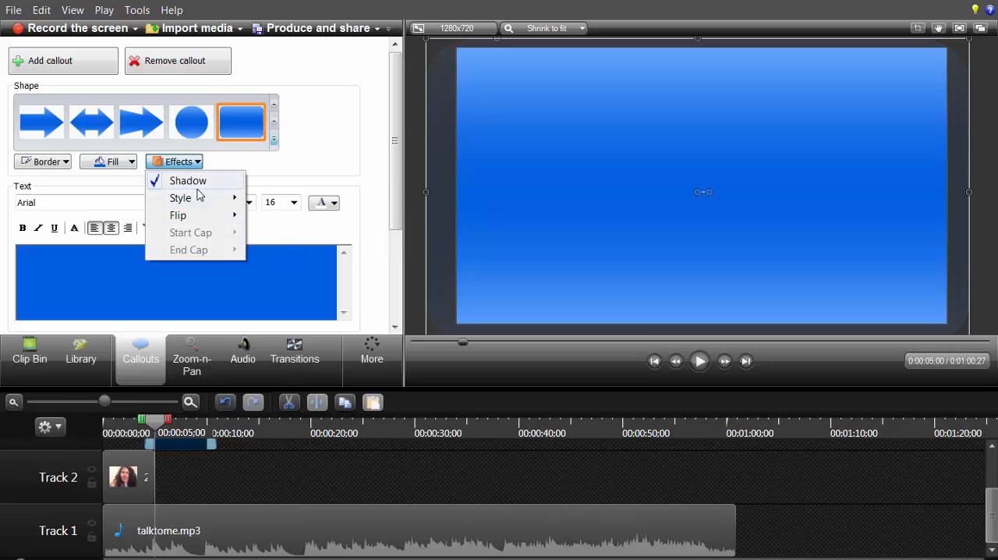
pyautogui.moveTo(195, 198)
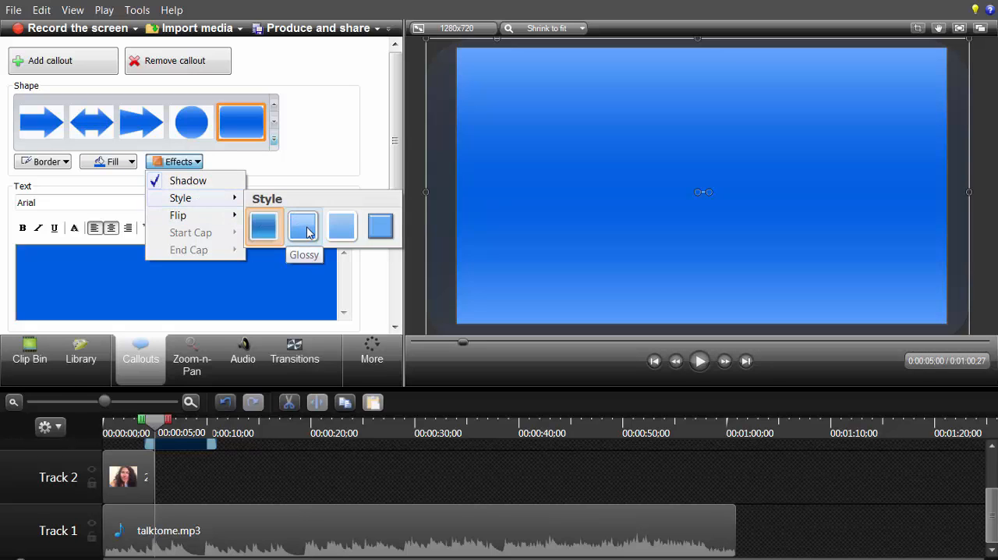
pyautogui.click(306, 228)
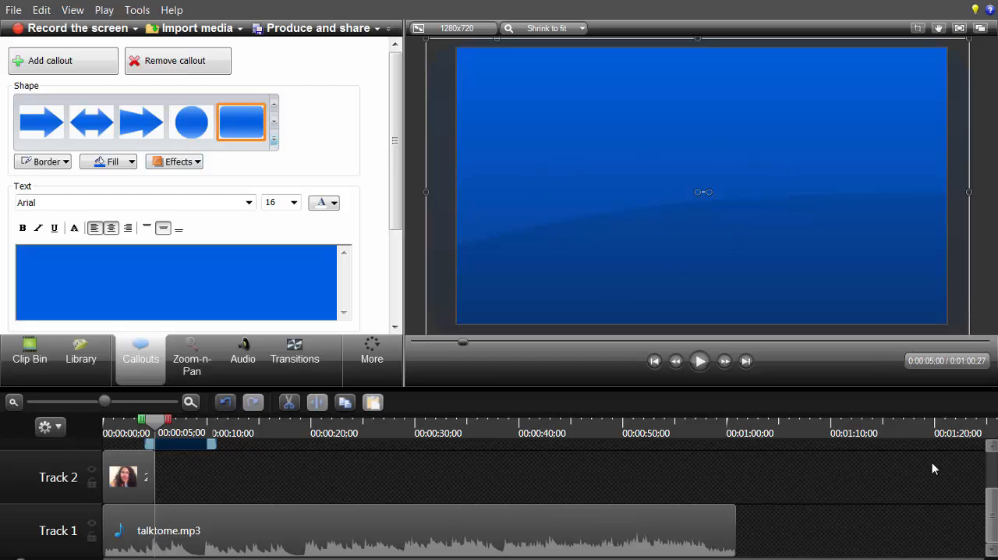
# Step: Play the timeline from about 0:00:01;26 to preview the change from the photo to the blue callout
pyautogui.moveTo(995, 520); pyautogui.dragTo(997, 502)
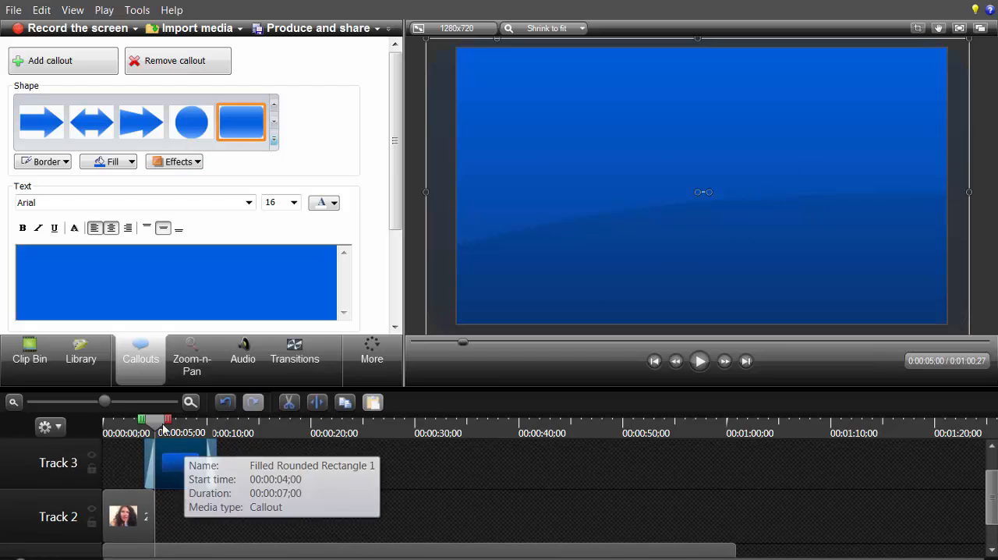
pyautogui.moveTo(156, 425); pyautogui.dragTo(115, 425)
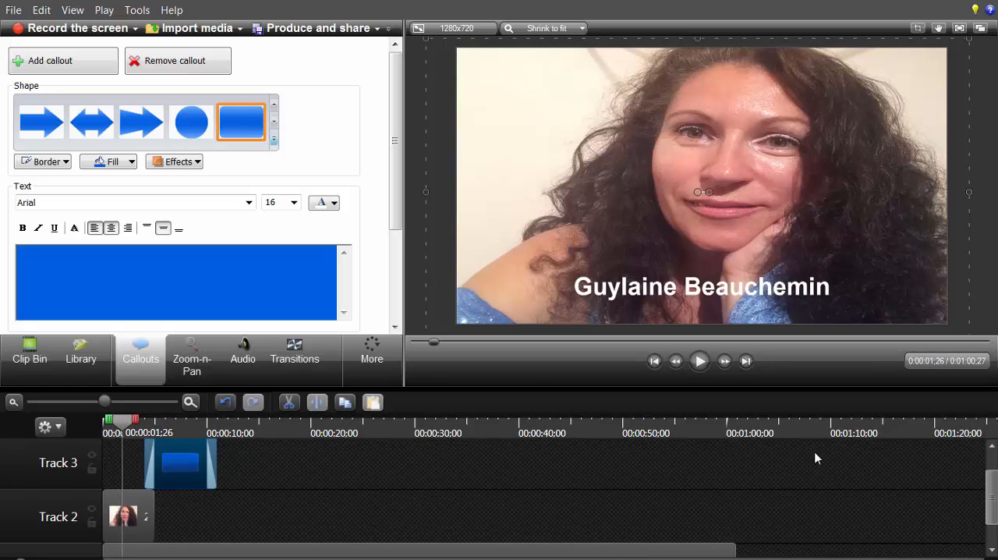
pyautogui.click(699, 361)
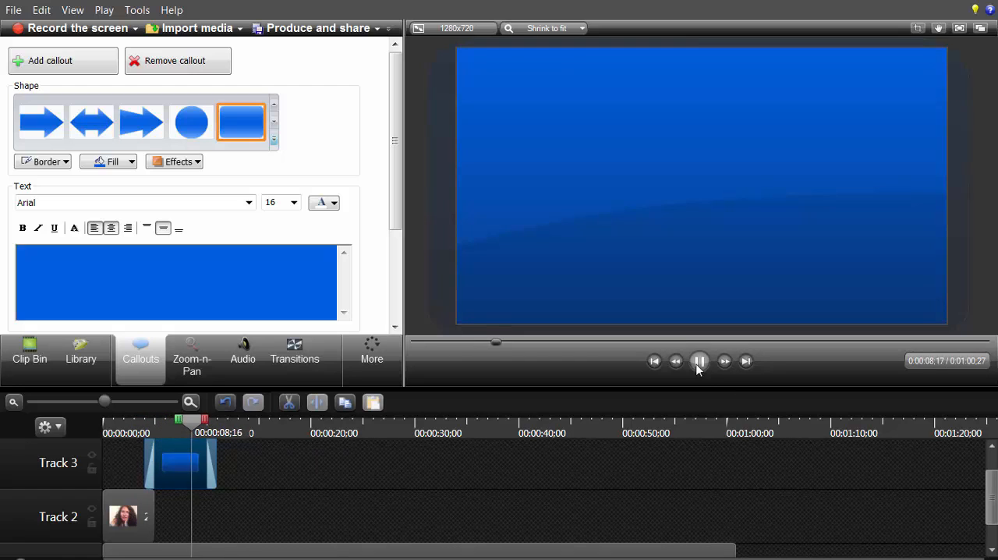
pyautogui.click(698, 361)
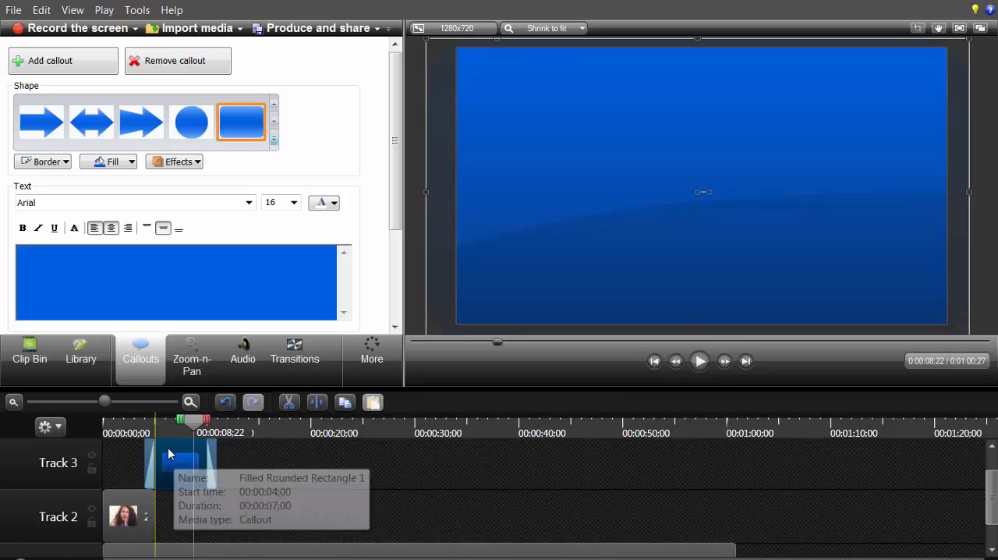
# Step: Move the blue callout clip from Track 3 to Track 2 directly after the photo clip and preview the transition
pyautogui.moveTo(175, 462); pyautogui.dragTo(180, 511)
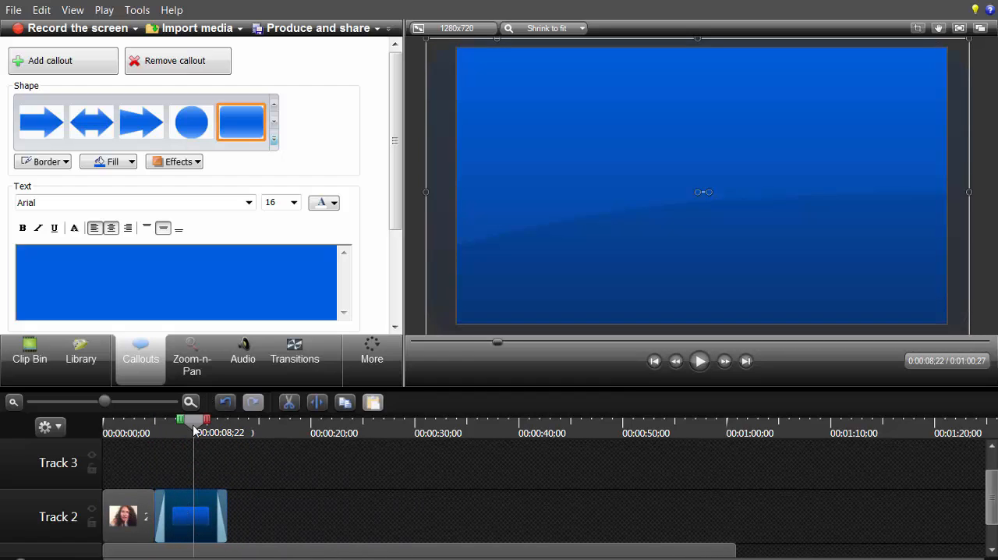
pyautogui.moveTo(194, 431); pyautogui.dragTo(140, 435)
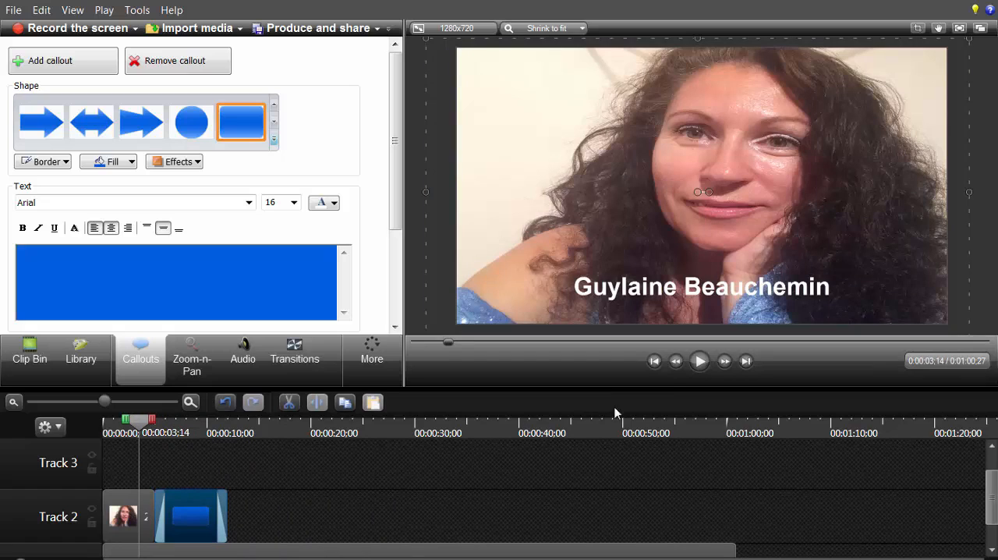
pyautogui.click(702, 366)
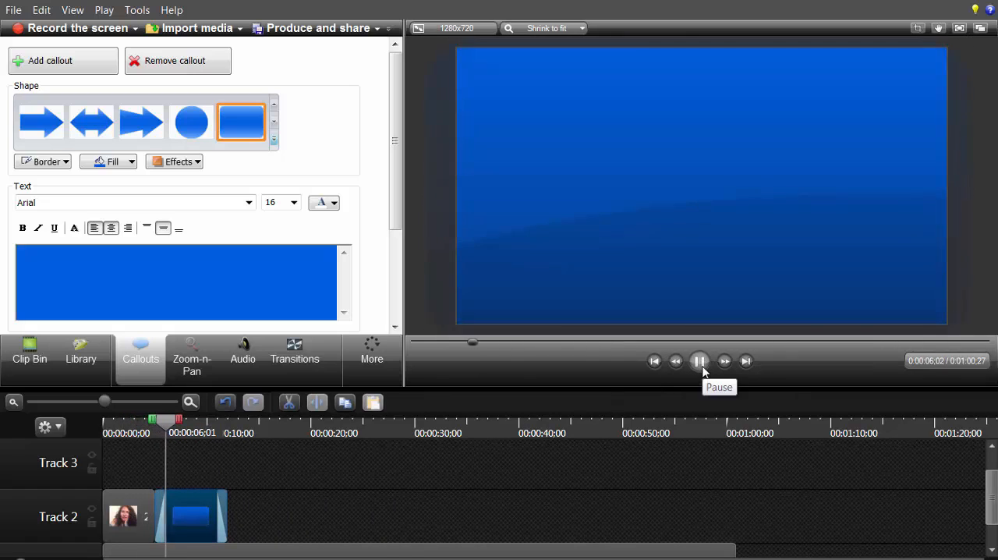
pyautogui.click(699, 362)
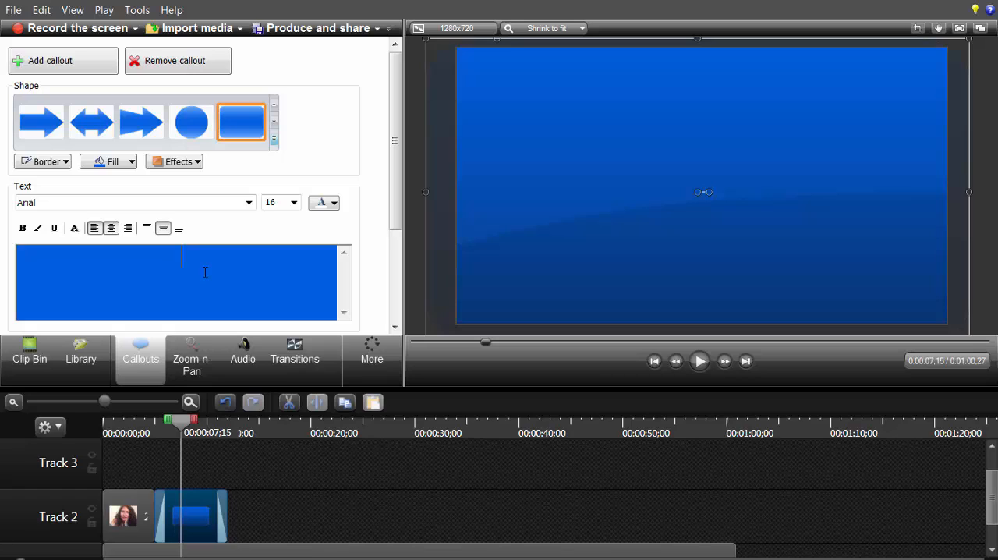
# Step: Enter the title text "Tutoriel Camtasia 8" in the blue callout
pyautogui.write('Tutoriel C')
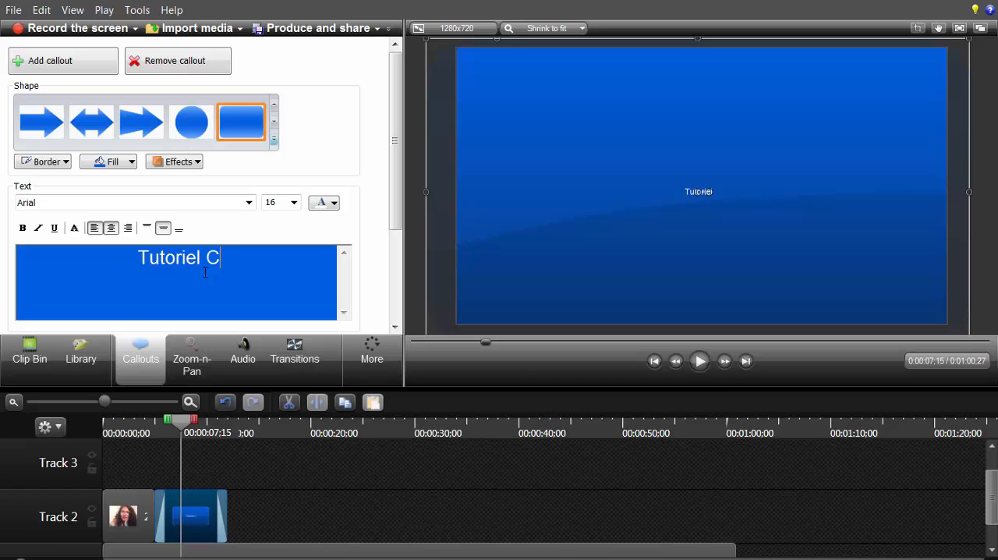
pyautogui.write('amtasia')
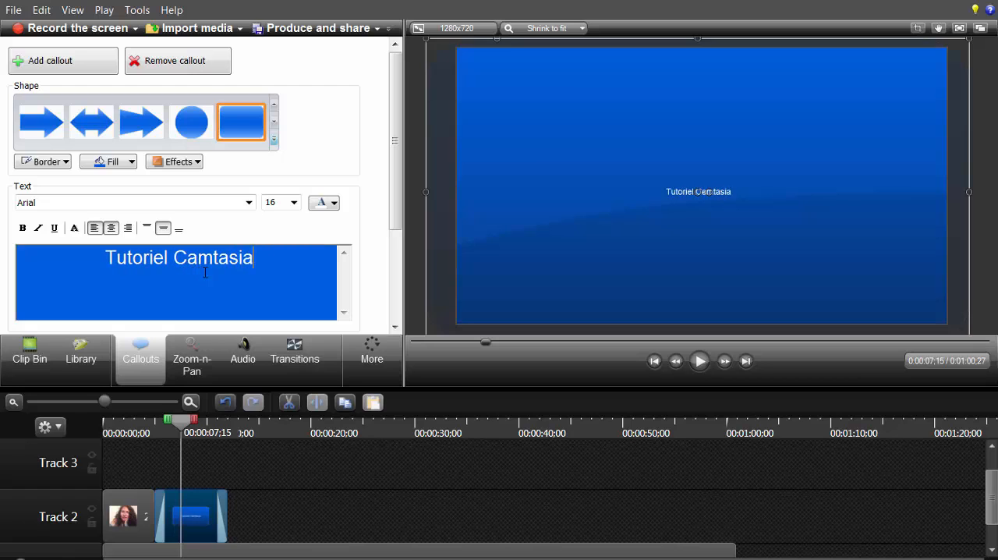
pyautogui.write(' 8')
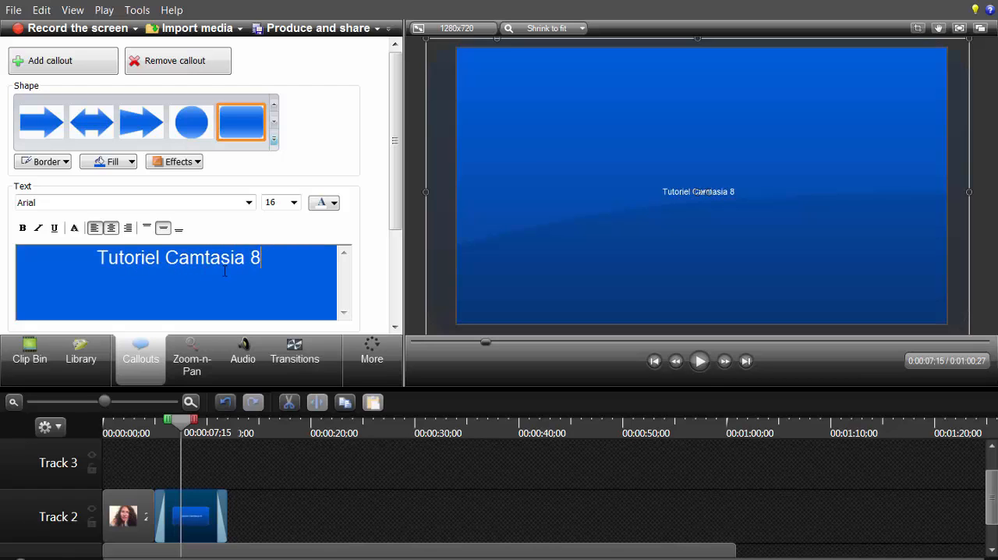
# Step: Format the whole callout title at size 72 in the BRAZIL font
pyautogui.hotkey('ctrl', 'a')
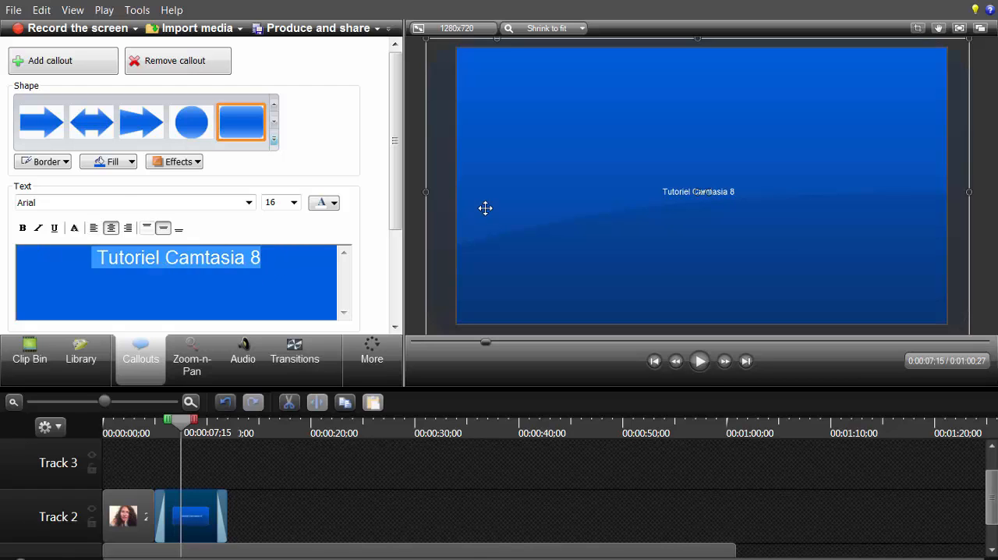
pyautogui.click(294, 203)
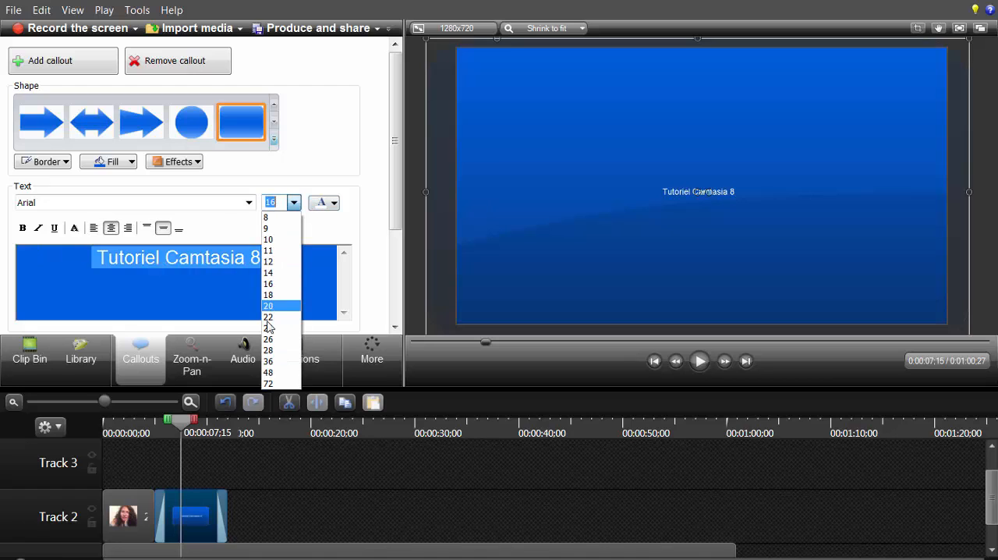
pyautogui.click(271, 385)
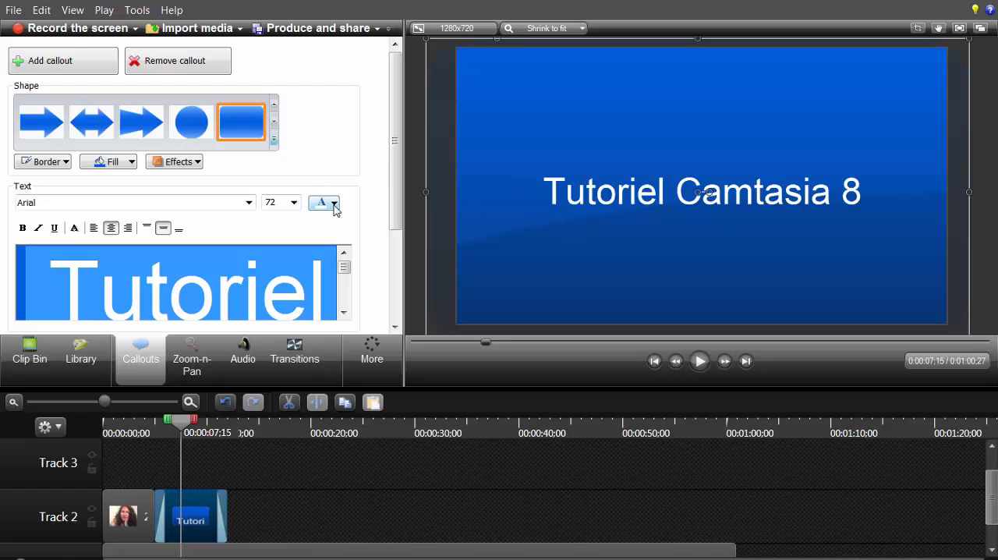
pyautogui.click(248, 203)
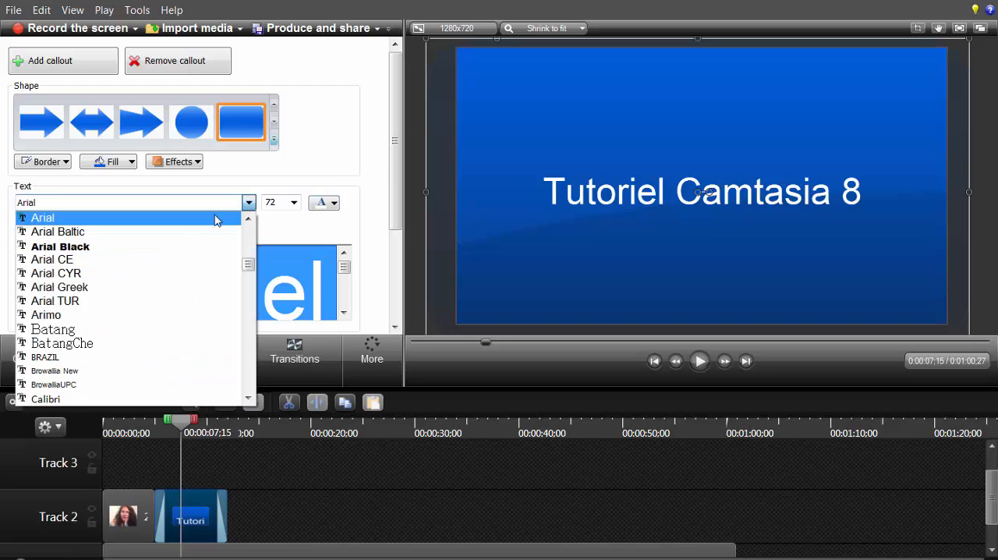
pyautogui.click(87, 359)
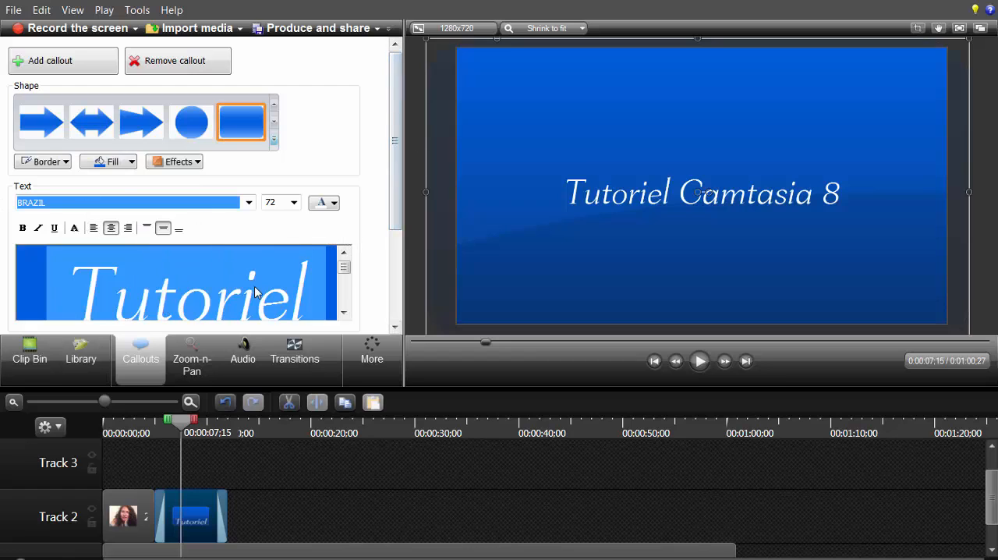
pyautogui.moveTo(344, 269); pyautogui.dragTo(343, 308)
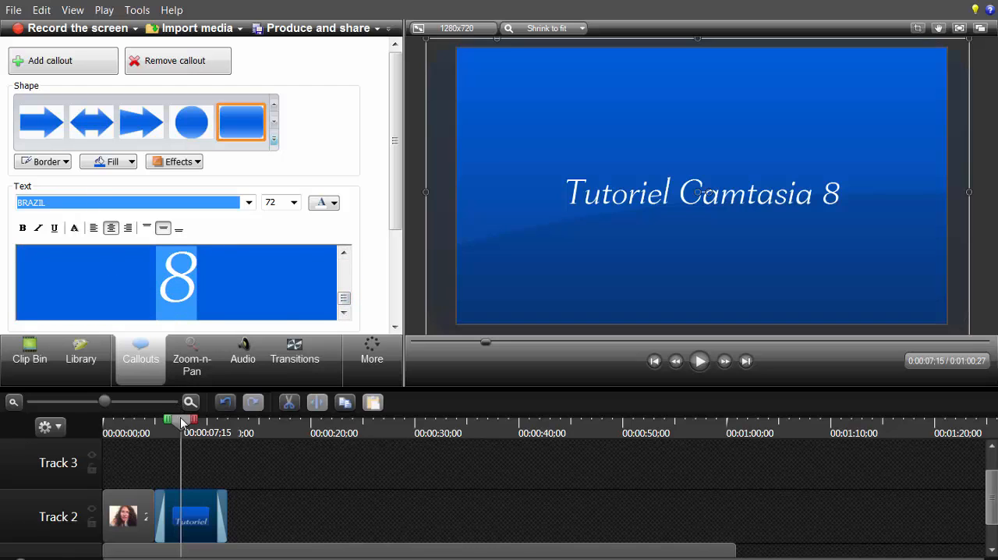
pyautogui.moveTo(184, 427); pyautogui.dragTo(209, 434)
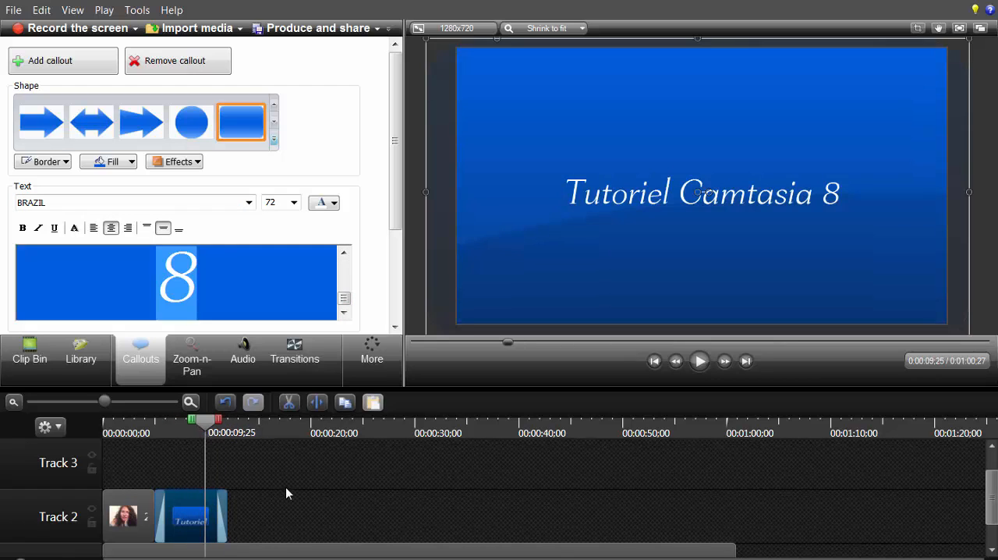
pyautogui.click(55, 60)
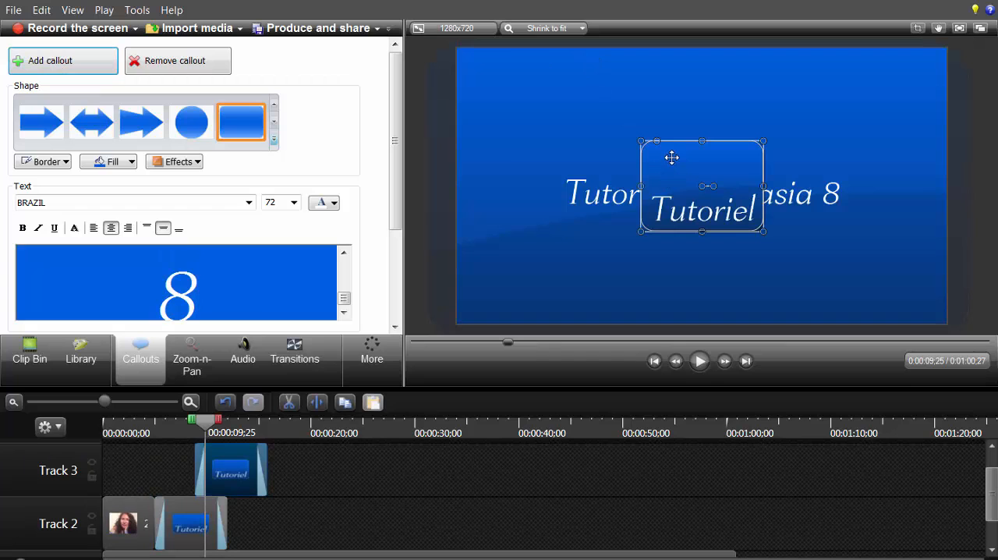
pyautogui.moveTo(660, 163); pyautogui.dragTo(522, 268)
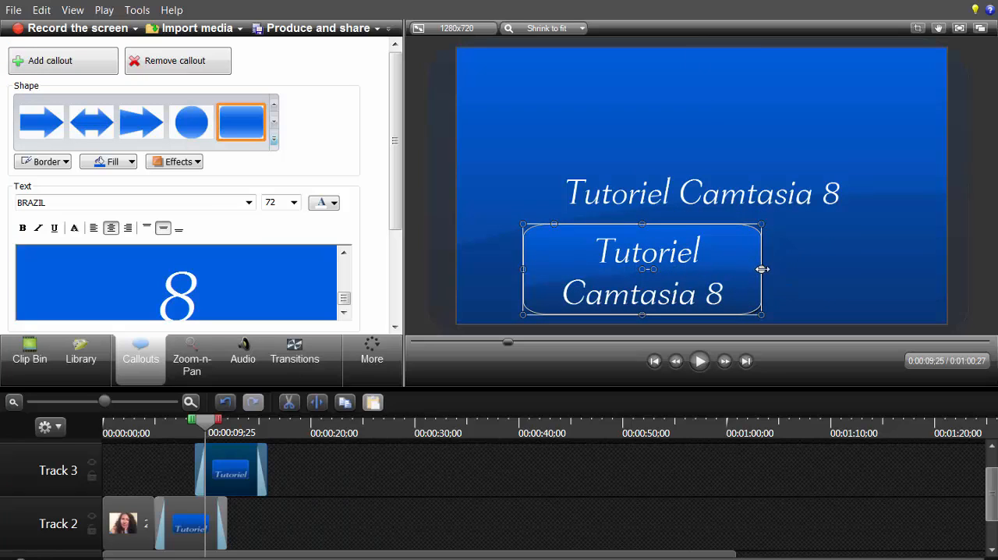
pyautogui.moveTo(761, 268); pyautogui.dragTo(816, 269)
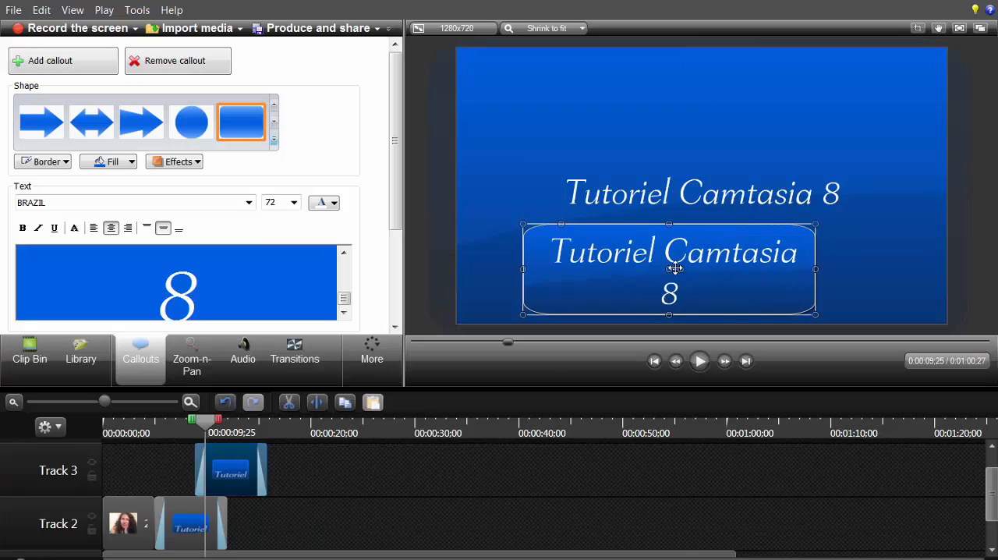
pyautogui.press('Delete')
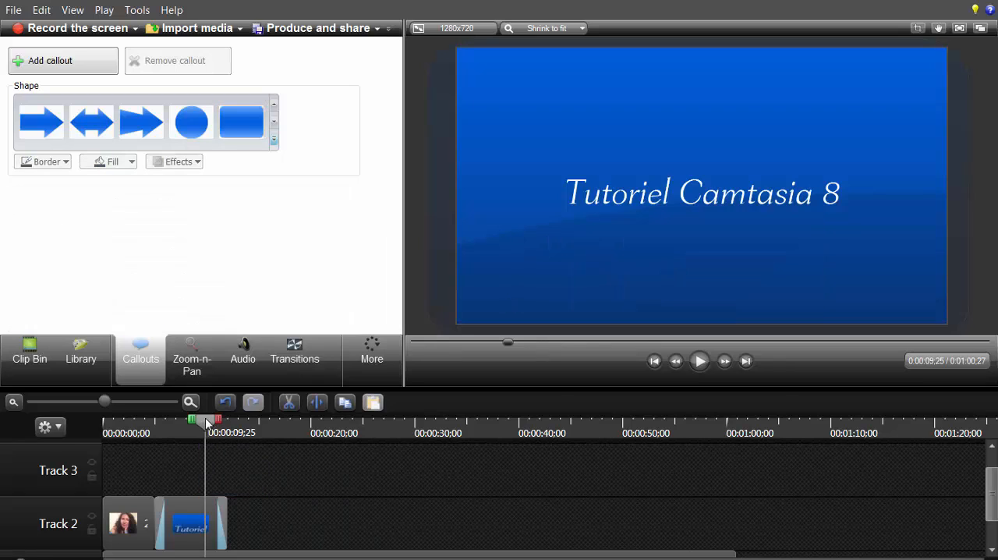
# Step: Add another rounded rectangle callout at 0:00:12;00, where the title clip ends, and enlarge it to cover the whole frame
pyautogui.moveTo(231, 427); pyautogui.dragTo(236, 435)
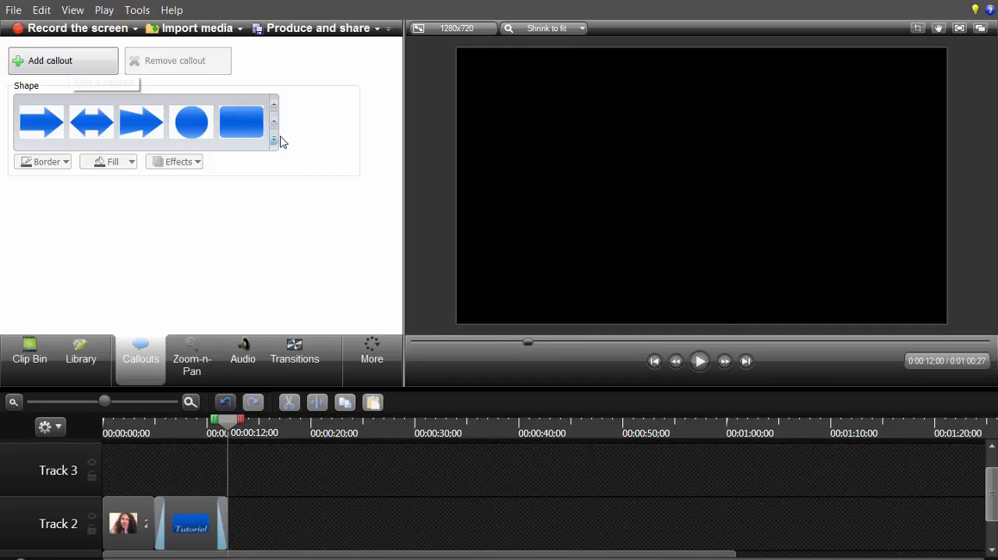
pyautogui.click(53, 62)
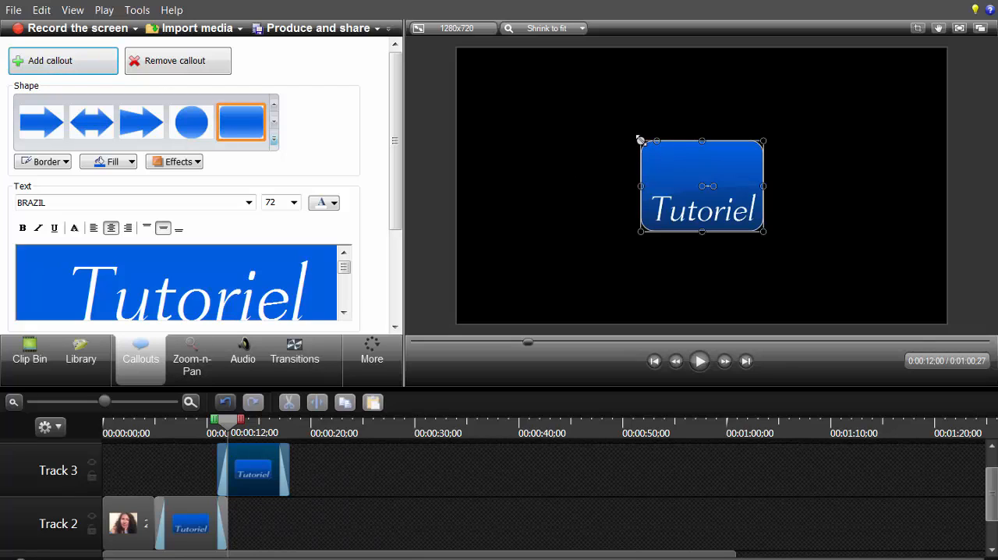
pyautogui.moveTo(640, 140); pyautogui.dragTo(443, 37)
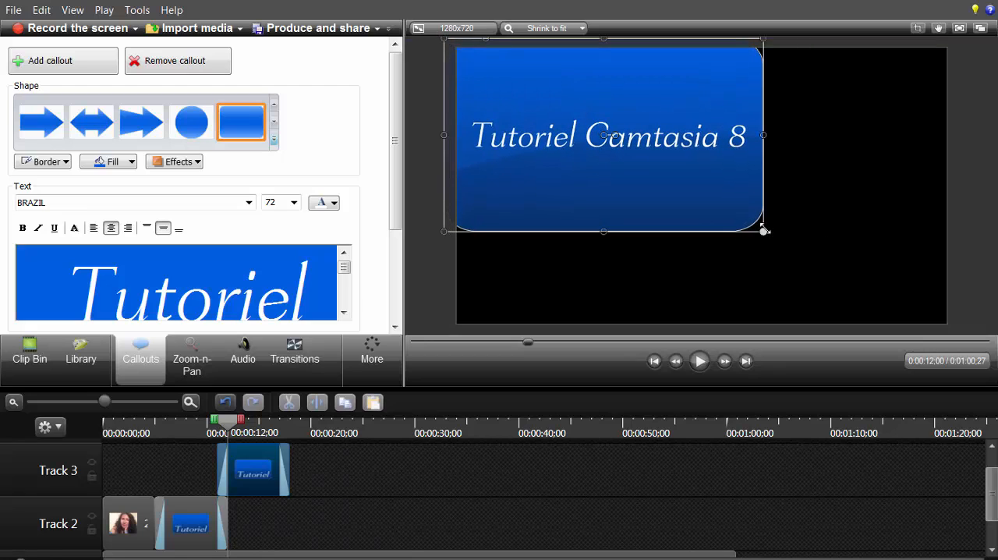
pyautogui.moveTo(764, 232); pyautogui.dragTo(963, 347)
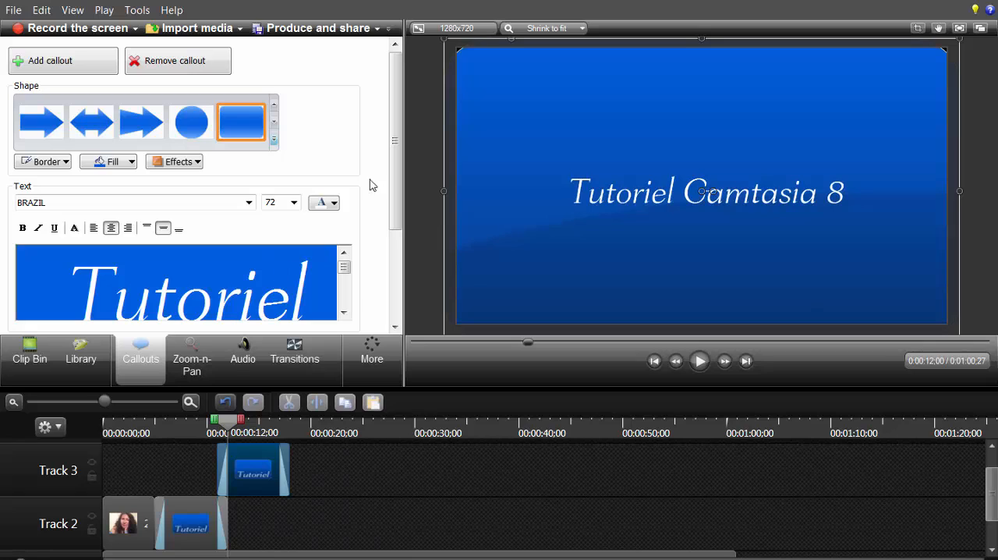
# Step: Replace the text of the new callout on Track 3 with "Test" and push it lower with three blank lines above
pyautogui.click(34, 286)
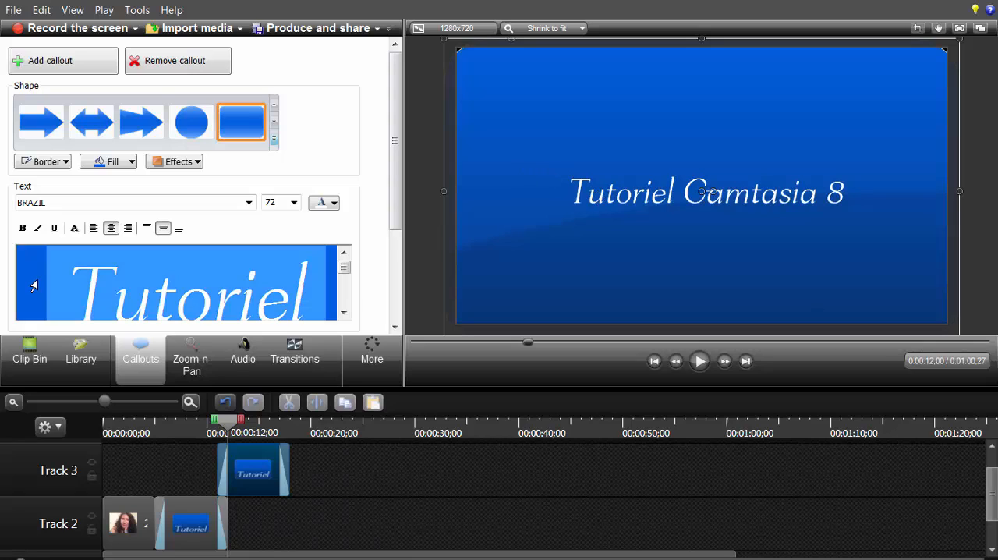
pyautogui.moveTo(92, 340); pyautogui.dragTo(122, 376)
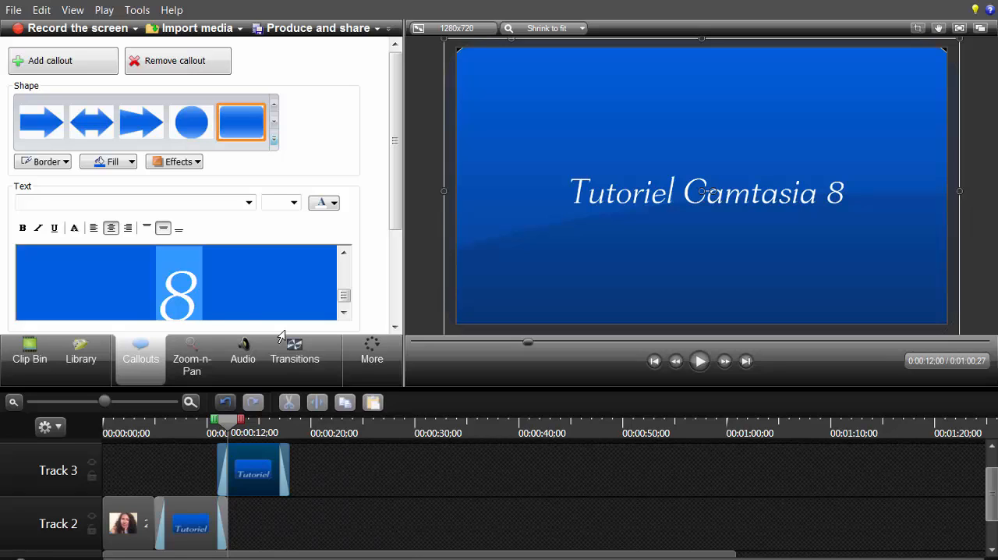
pyautogui.write('Test')
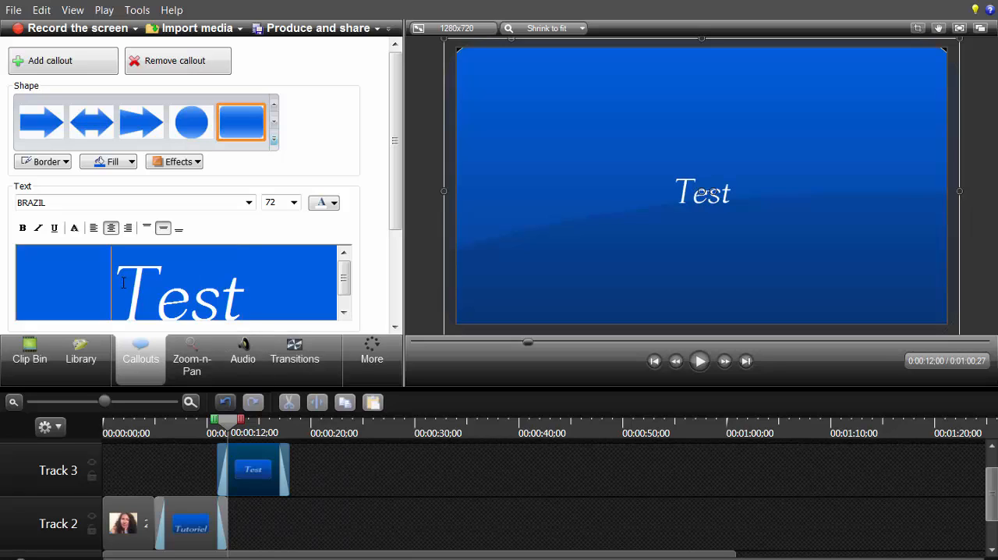
pyautogui.press('Return')
pyautogui.press('Return')
pyautogui.press('Return')
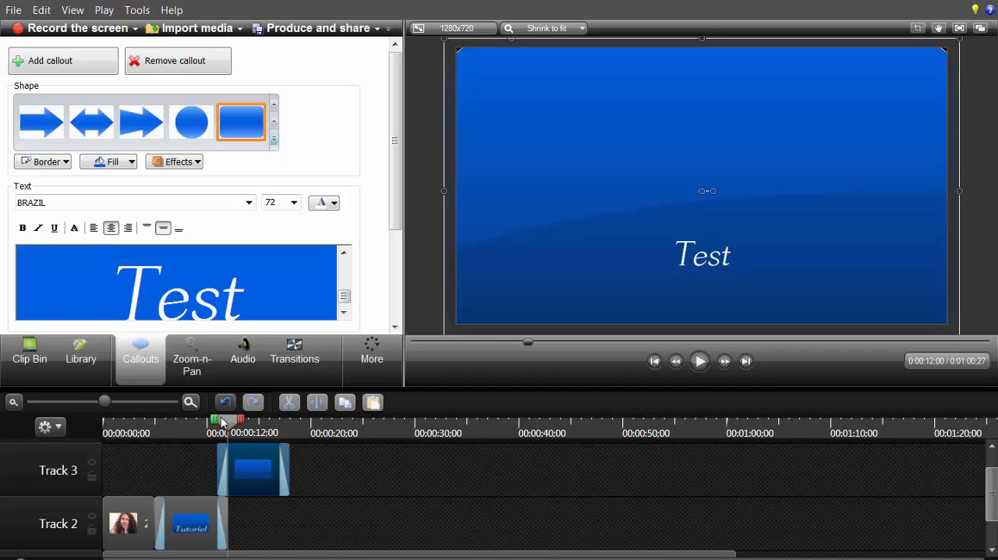
# Step: Preview the transition from the "Tutoriel Camtasia 8" title to the "Test" callout, starting at 0:00:08;06
pyautogui.moveTo(223, 425); pyautogui.dragTo(187, 430)
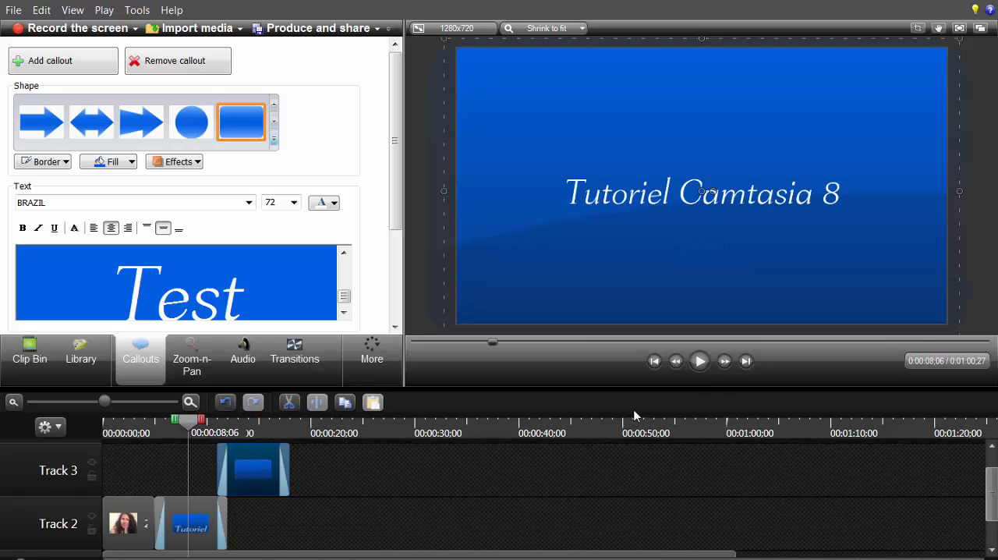
pyautogui.click(704, 367)
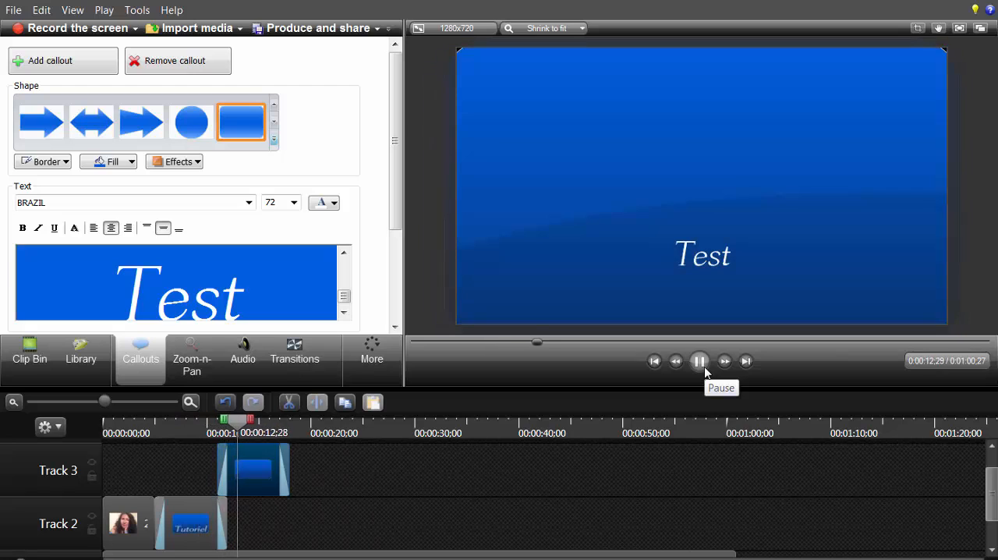
pyautogui.click(698, 360)
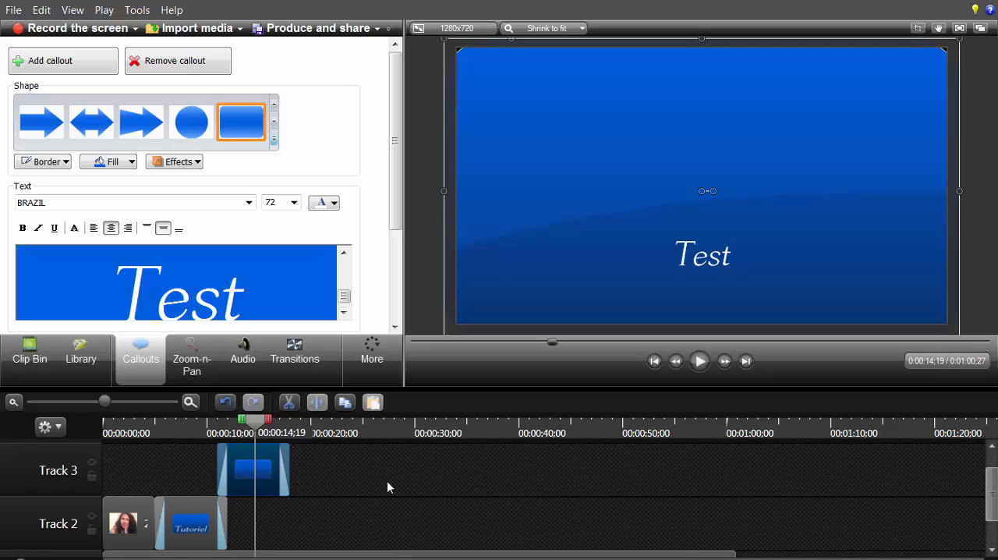
pyautogui.click(275, 142)
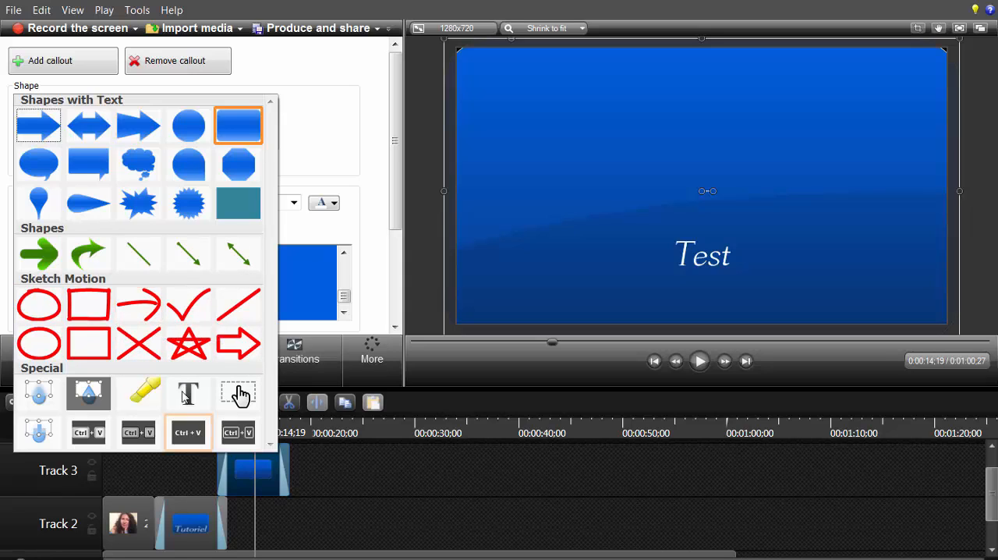
pyautogui.click(139, 304)
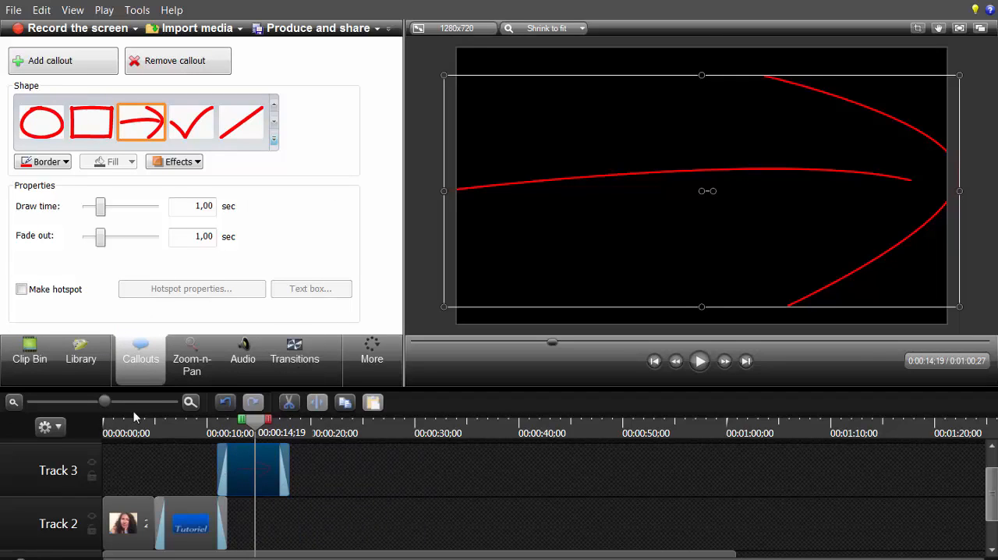
pyautogui.click(224, 403)
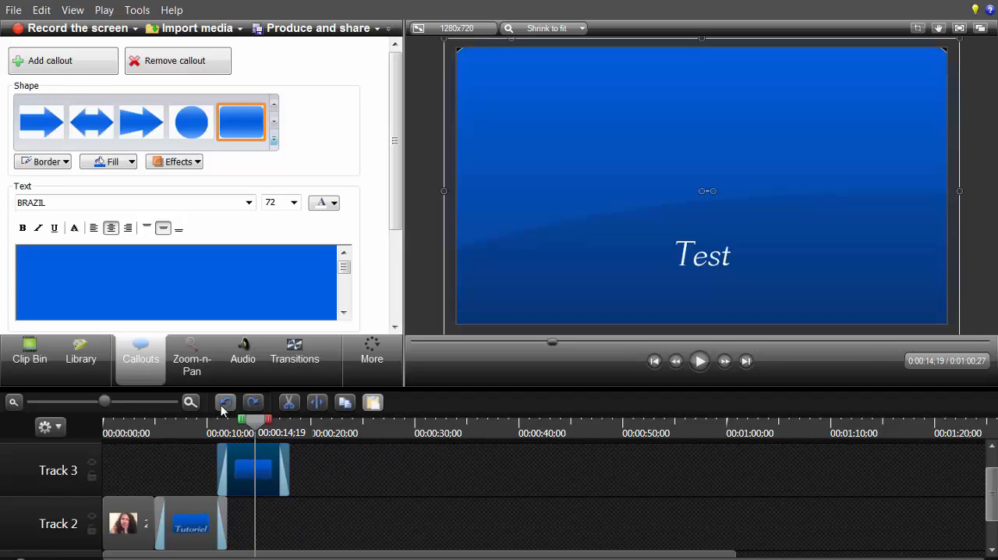
# Step: Add a Sketch Motion arrow callout at 0:00:18;00, where the "Test" clip ends, and preview its drawing animation
pyautogui.click(298, 511)
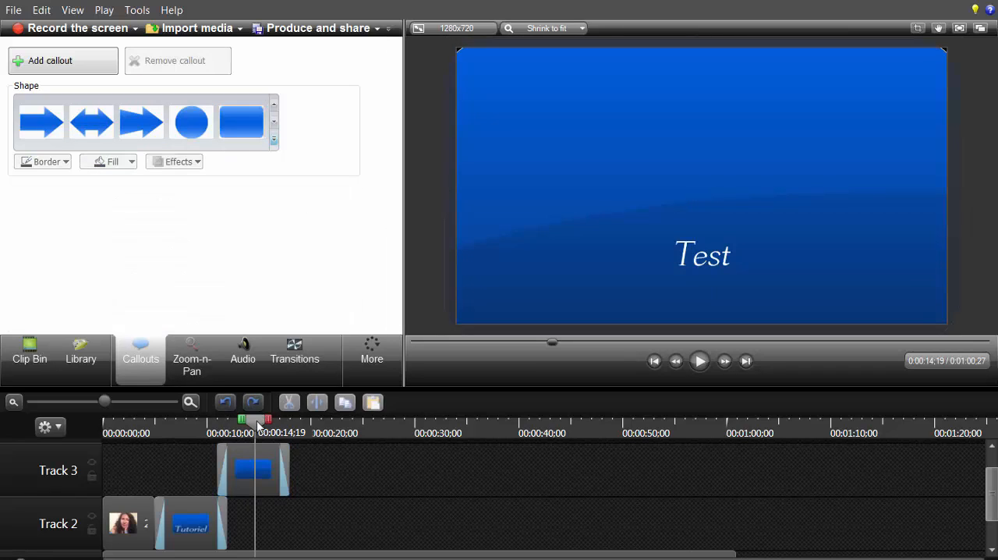
pyautogui.moveTo(275, 423); pyautogui.dragTo(299, 434)
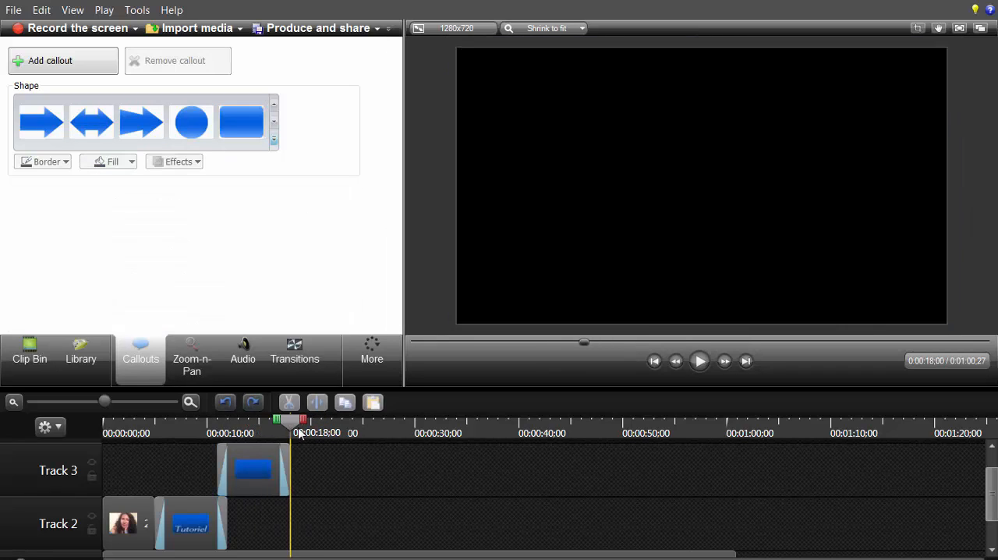
pyautogui.click(274, 139)
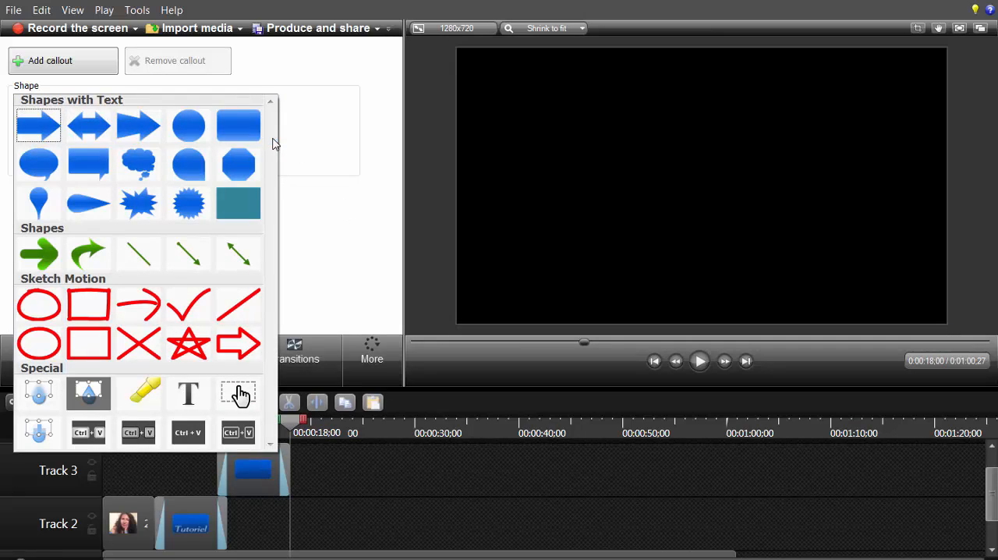
pyautogui.click(153, 306)
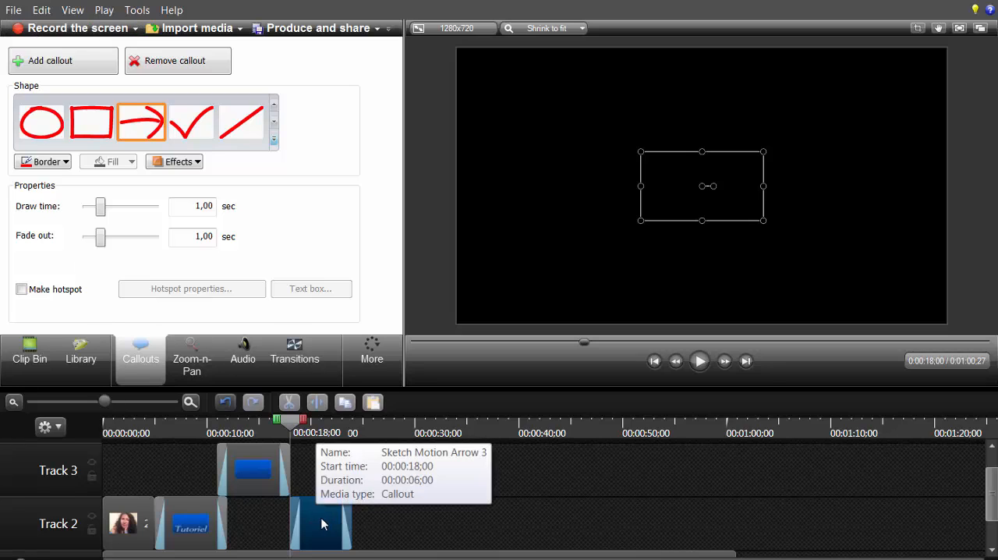
pyautogui.click(698, 364)
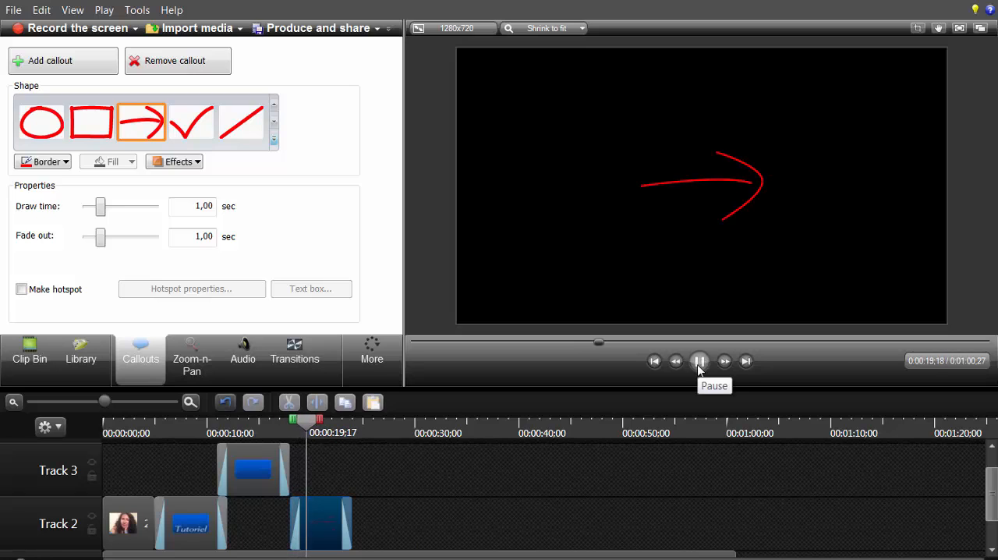
pyautogui.click(699, 363)
# Step: Move the sketch arrow clip earlier on Track 2 so it overlaps the "Test" clip, and preview from 0:00:12;00
pyautogui.moveTo(319, 506); pyautogui.dragTo(274, 511)
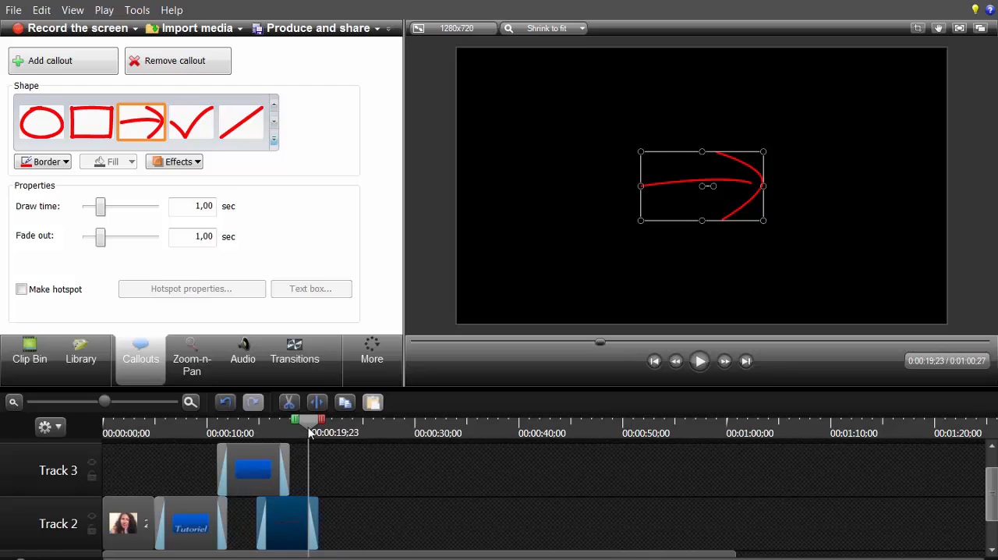
pyautogui.moveTo(309, 425); pyautogui.dragTo(227, 425)
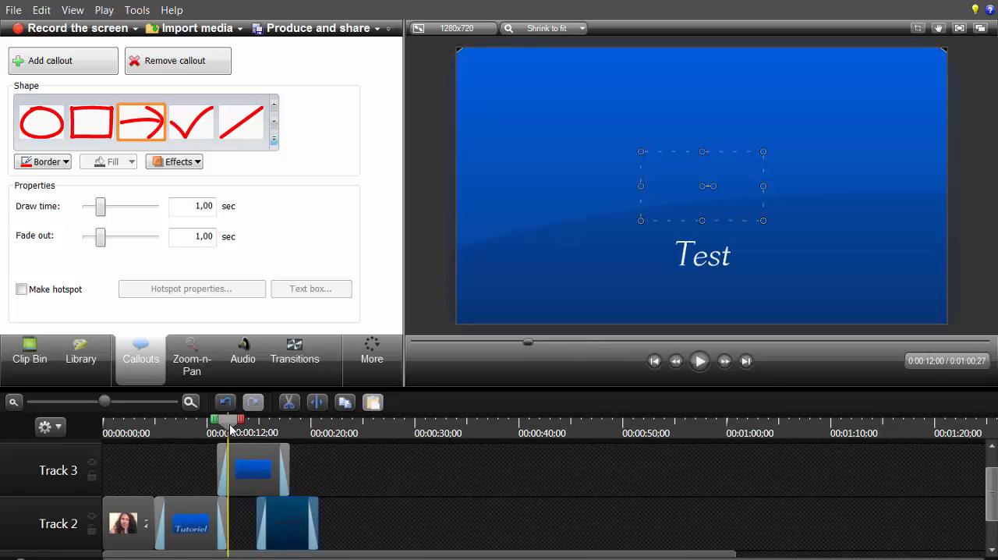
pyautogui.click(700, 362)
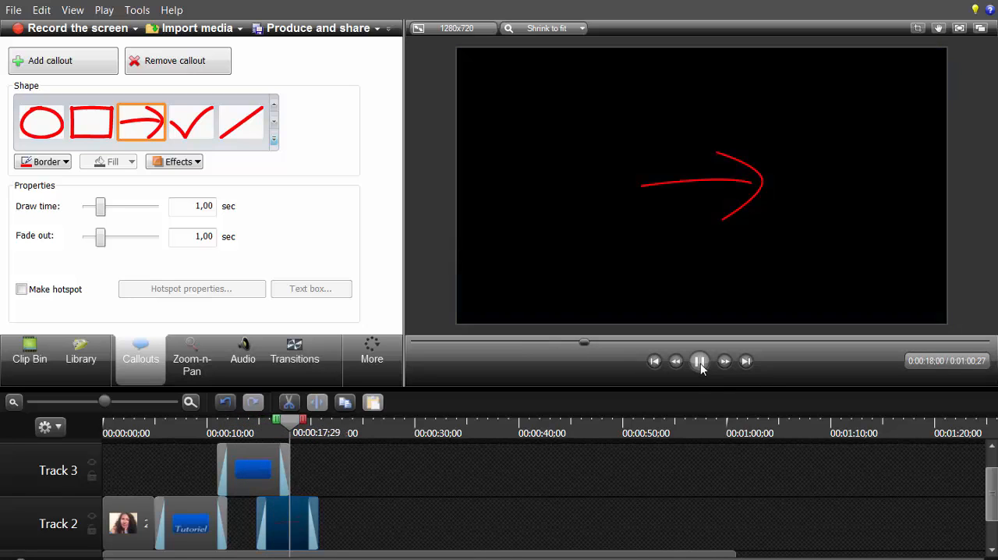
pyautogui.click(700, 363)
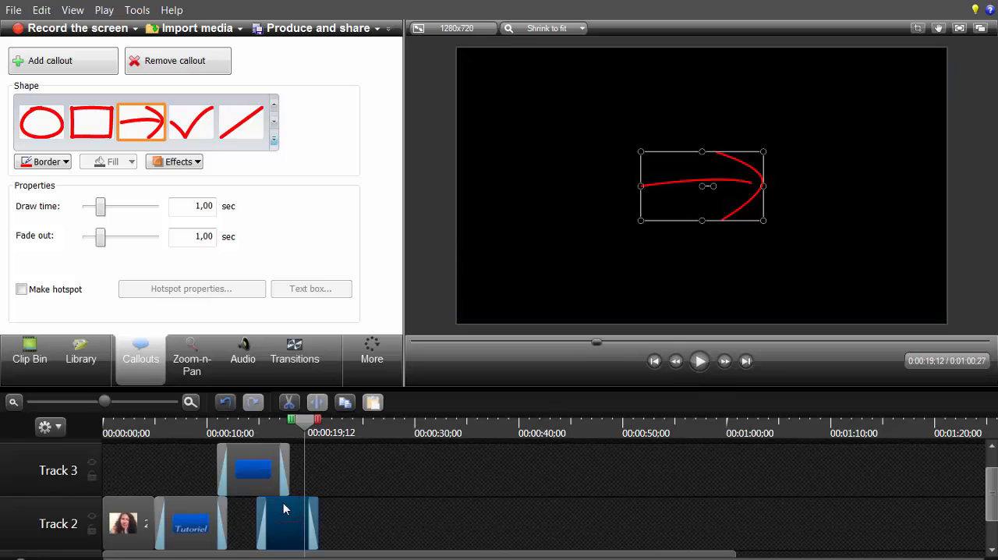
pyautogui.moveTo(283, 510)
pyautogui.mouseDown()
pyautogui.moveTo(335, 524)
pyautogui.moveTo(267, 526)
pyautogui.moveTo(372, 525)
pyautogui.moveTo(286, 526)
pyautogui.mouseUp()
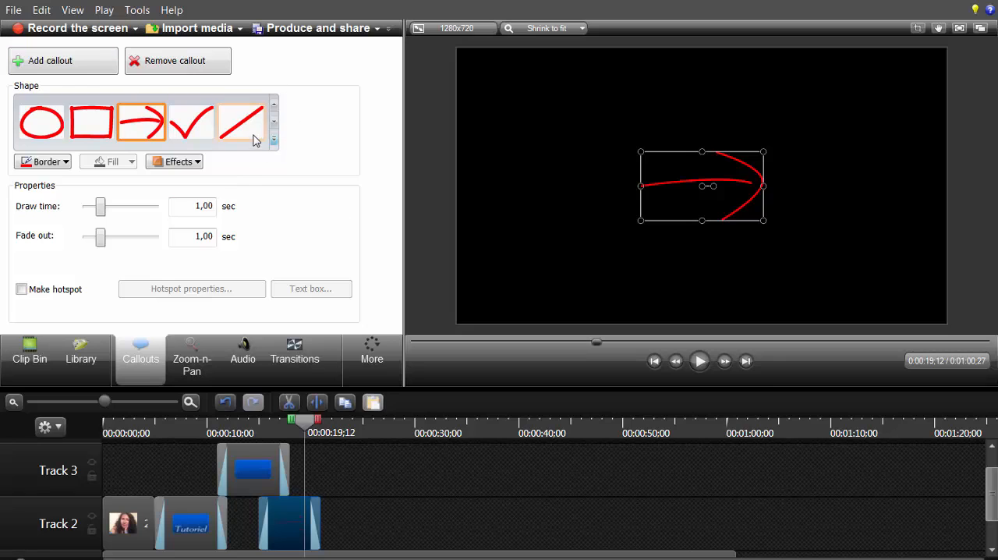
pyautogui.click(276, 143)
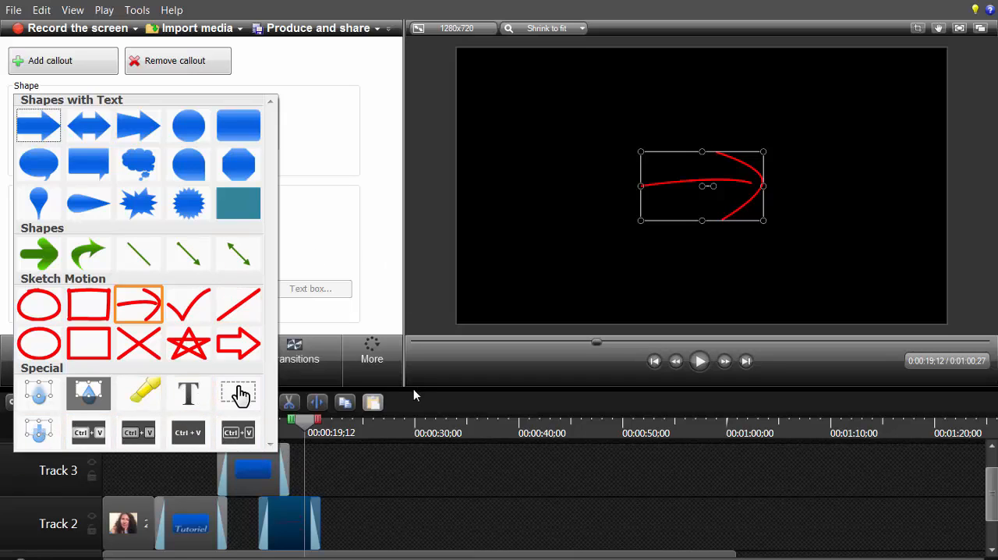
pyautogui.click(370, 481)
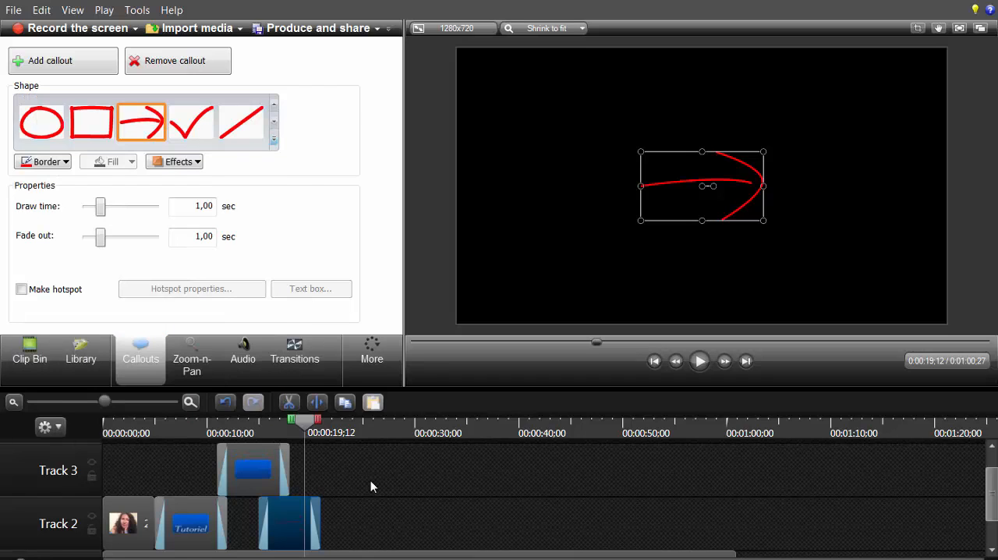
# Step: Add a Zoom-n-Pan animation to the arrow clip at 0:00:19;12 by slightly adjusting the zoom frame's corner
pyautogui.click(194, 367)
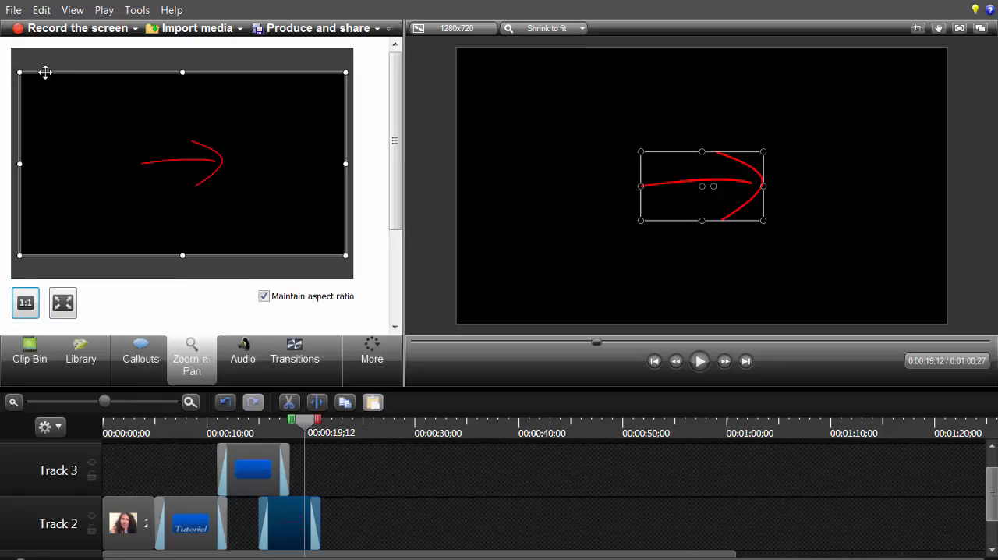
pyautogui.moveTo(17, 72)
pyautogui.mouseDown()
pyautogui.moveTo(120, 112)
pyautogui.moveTo(145, 136)
pyautogui.moveTo(20, 74)
pyautogui.mouseUp()
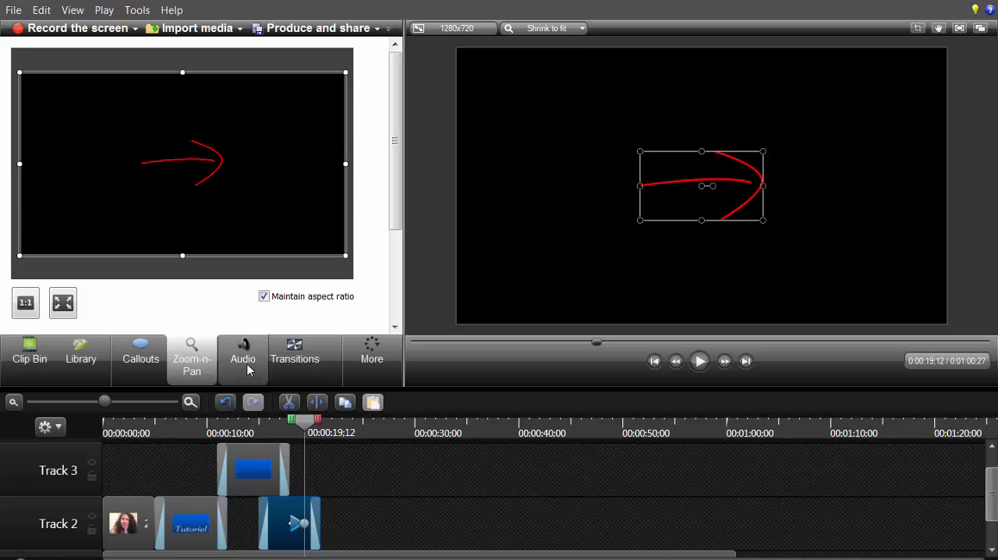
# Step: Select the talktome.mp3 clip on Track 1 for audio editing, lower its volume almost to silence, and raise it back to about 100%
pyautogui.click(248, 370)
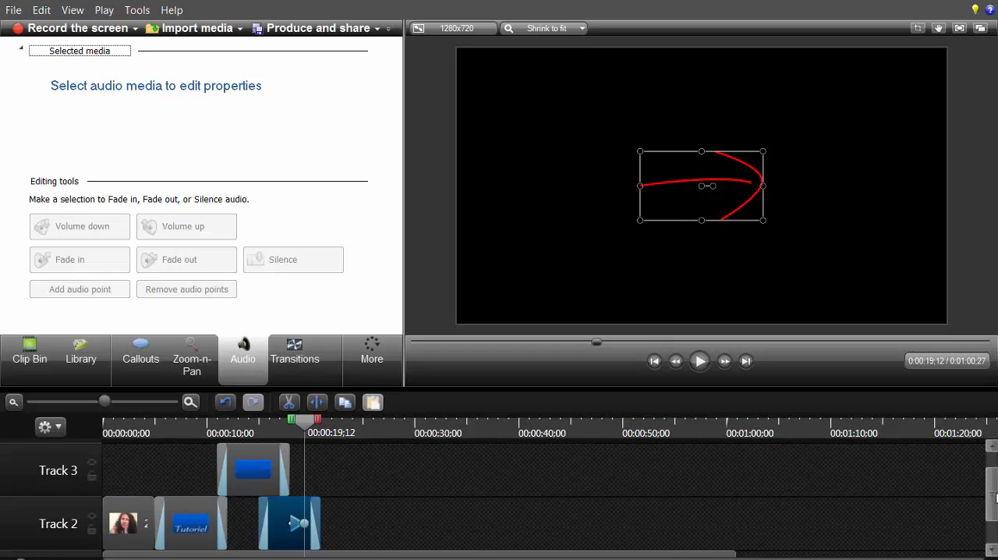
pyautogui.moveTo(995, 495); pyautogui.dragTo(995, 520)
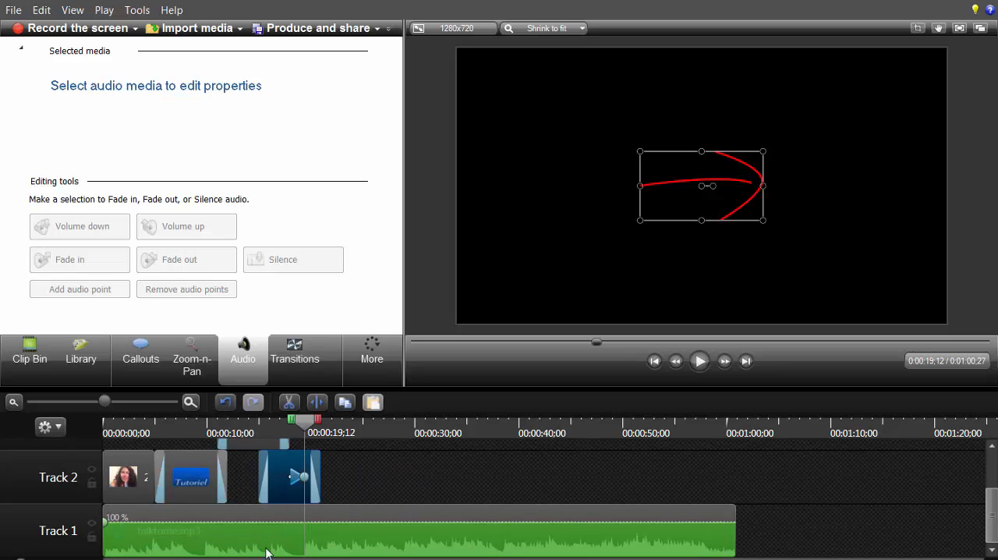
pyautogui.click(222, 541)
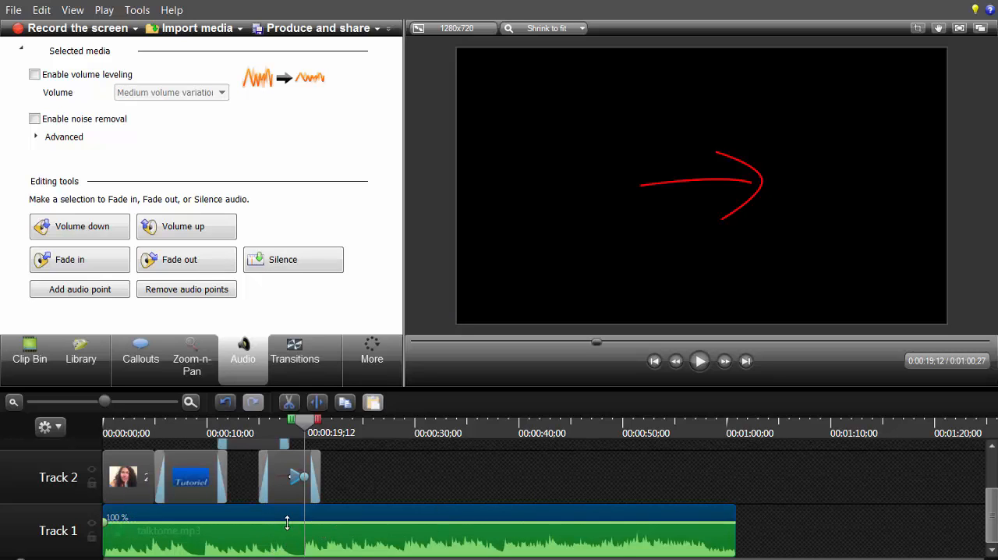
pyautogui.moveTo(288, 523); pyautogui.dragTo(278, 551)
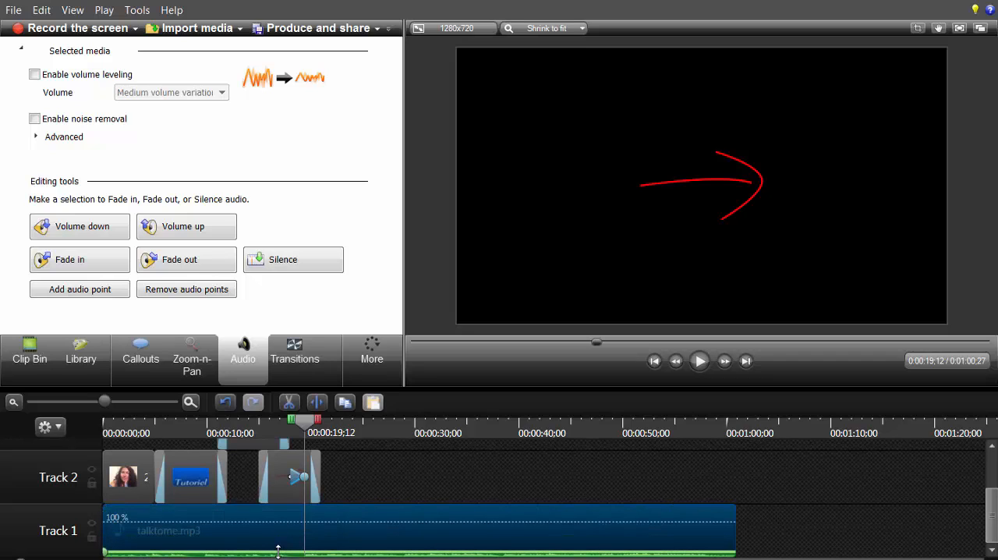
pyautogui.moveTo(278, 551); pyautogui.dragTo(284, 517)
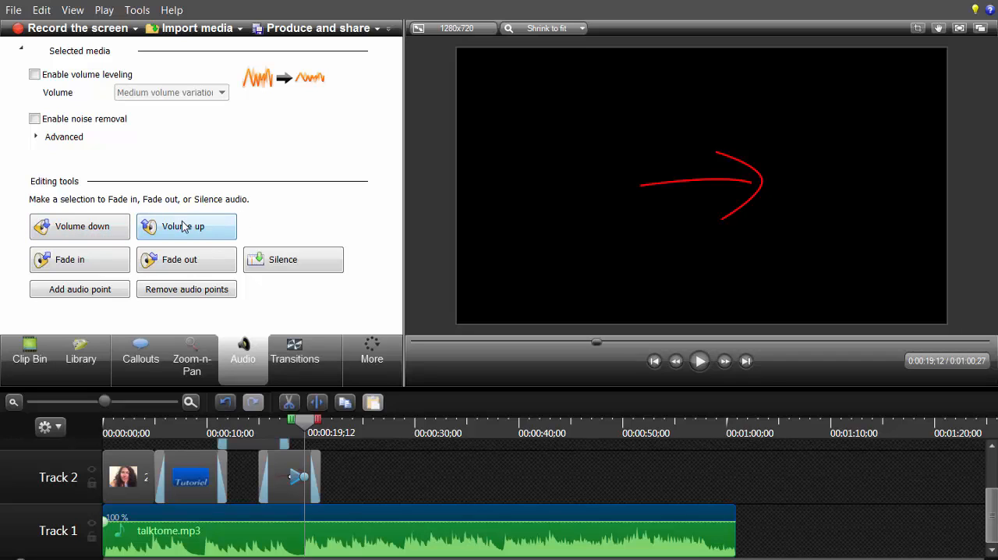
# Step: Add a fade-in to the talktome.mp3 clip and preview it from the start of the timeline
pyautogui.click(92, 266)
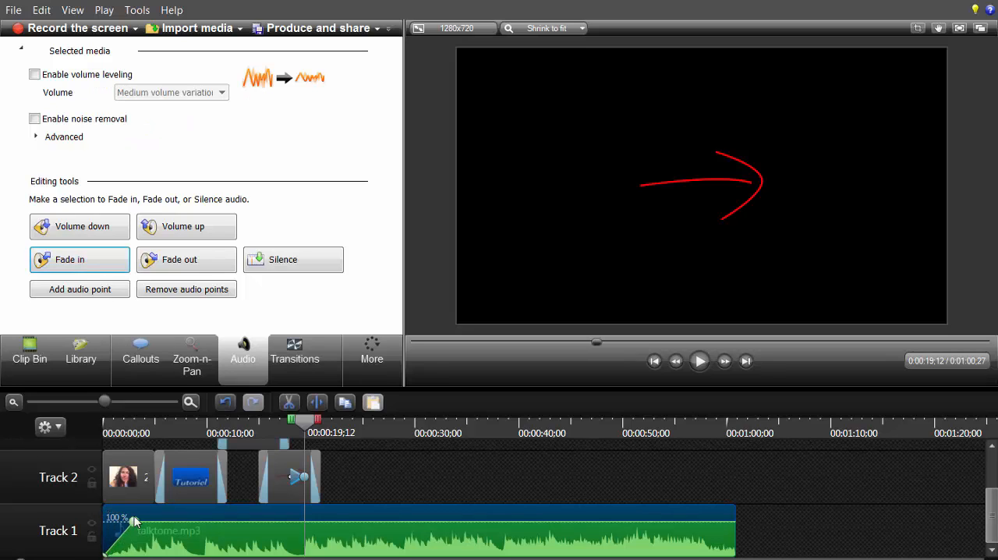
pyautogui.moveTo(305, 418); pyautogui.dragTo(96, 436)
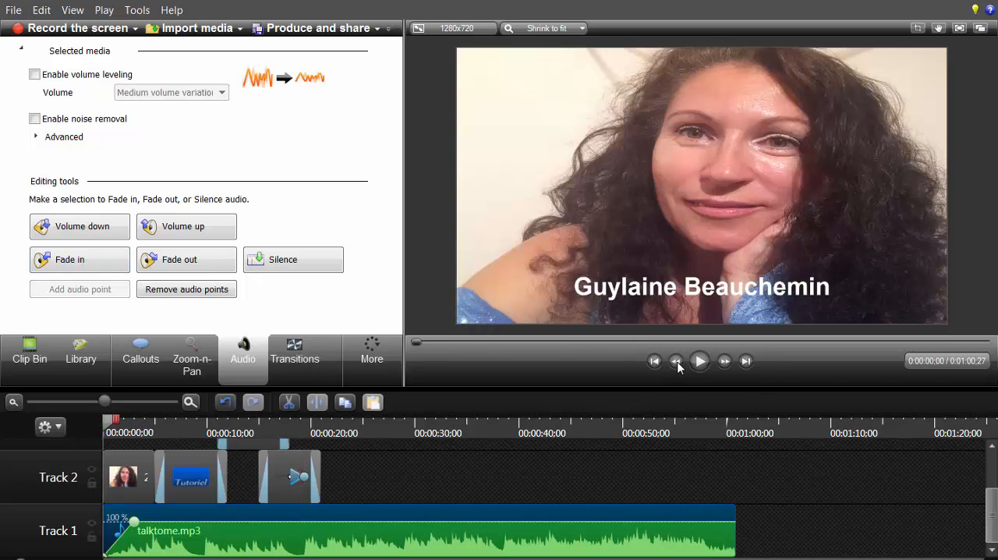
pyautogui.click(700, 363)
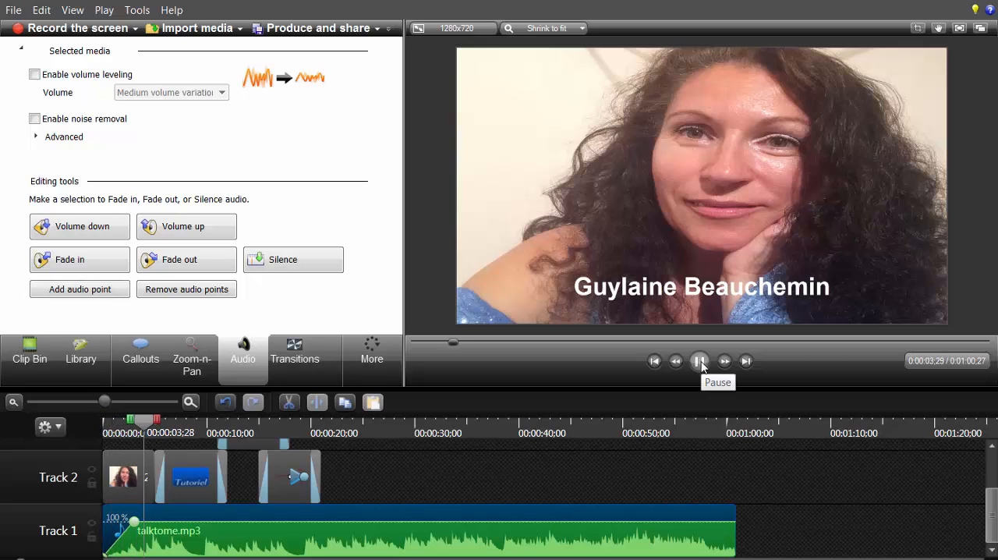
pyautogui.click(702, 361)
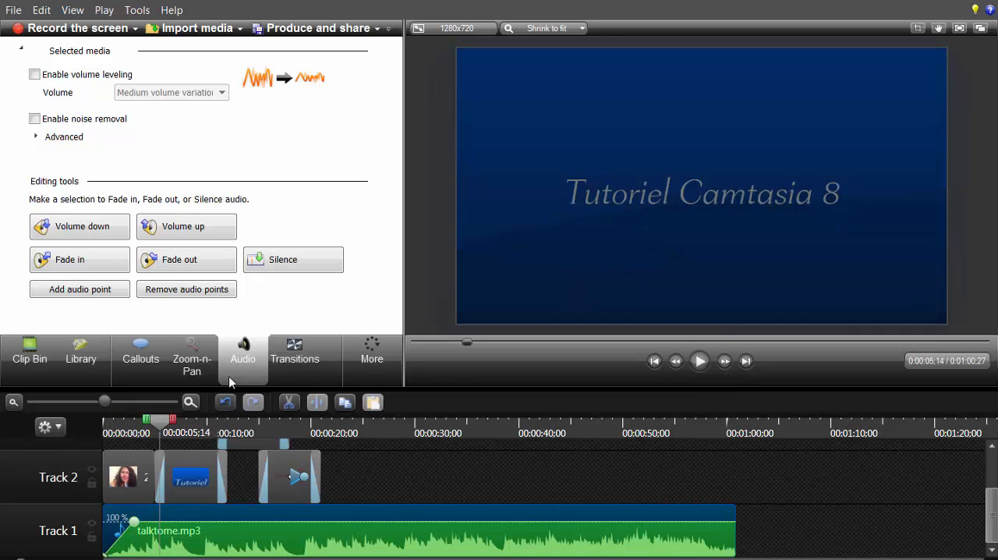
# Step: Add a fade-out to the talktome.mp3 clip, lengthen it to begin at about 0:00:50, and preview from 0:00:48;16 and from the start
pyautogui.click(187, 265)
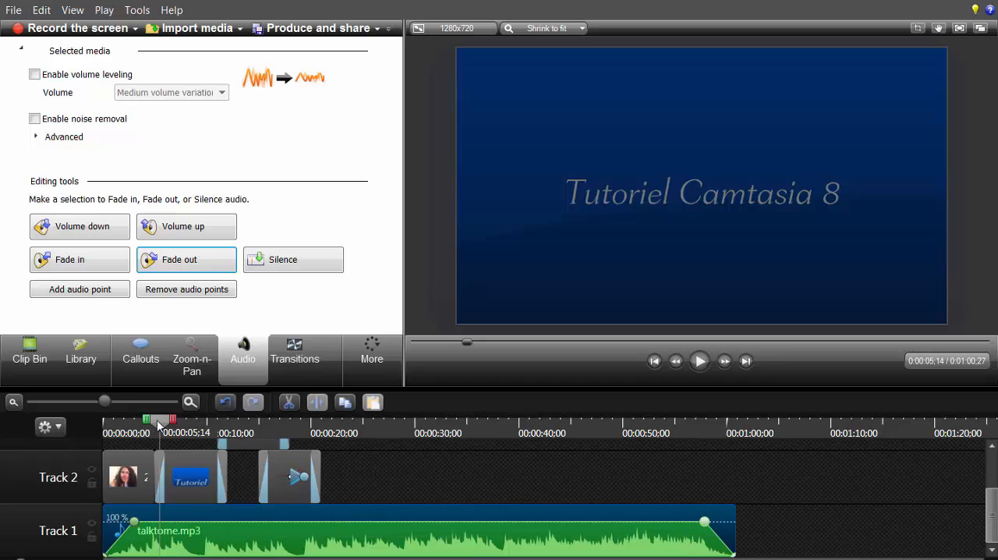
pyautogui.moveTo(160, 422); pyautogui.dragTo(695, 466)
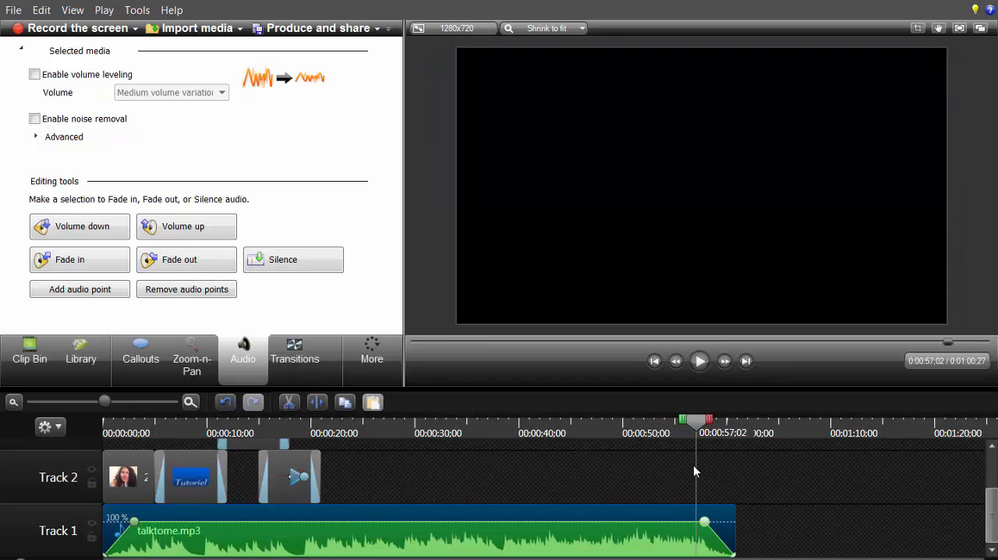
pyautogui.moveTo(704, 522); pyautogui.dragTo(627, 522)
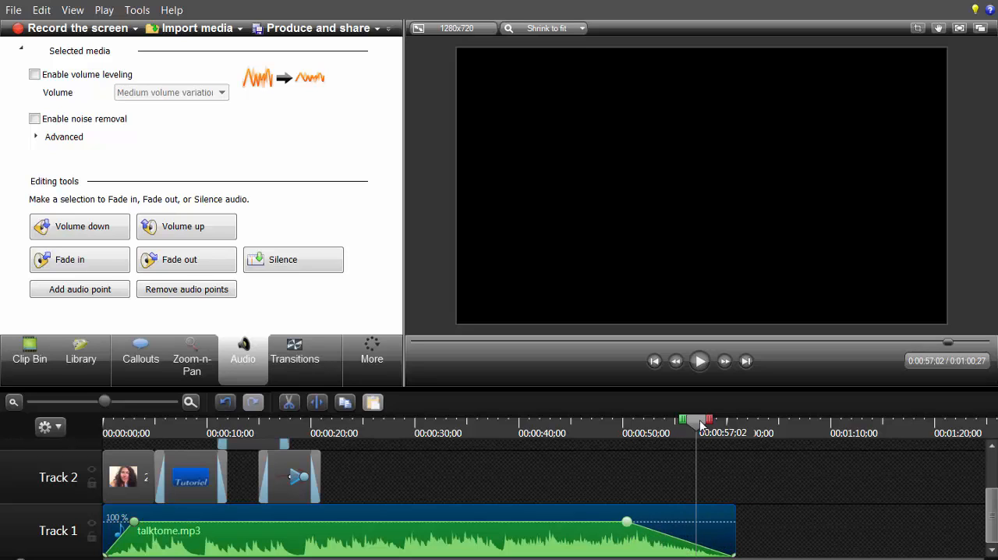
pyautogui.moveTo(698, 425); pyautogui.dragTo(607, 425)
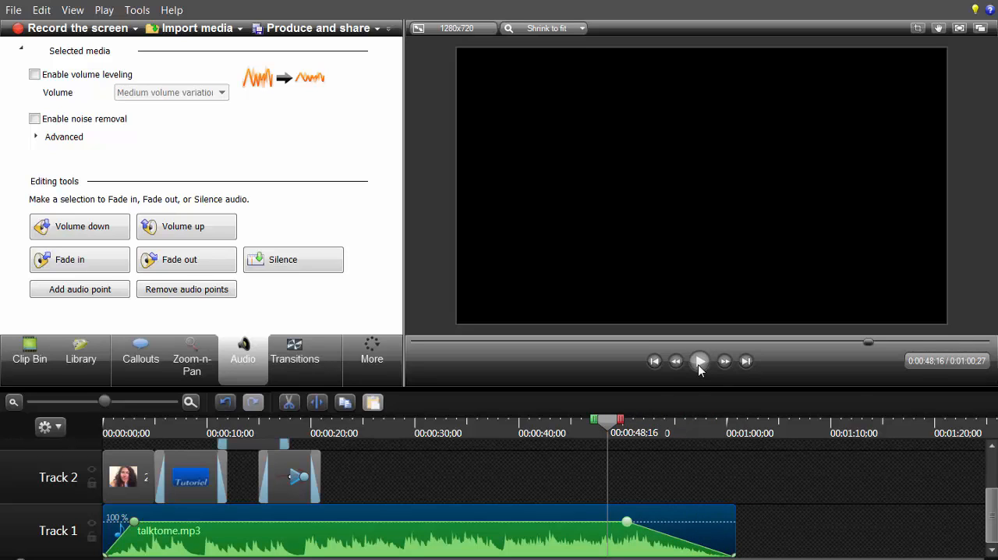
pyautogui.click(699, 362)
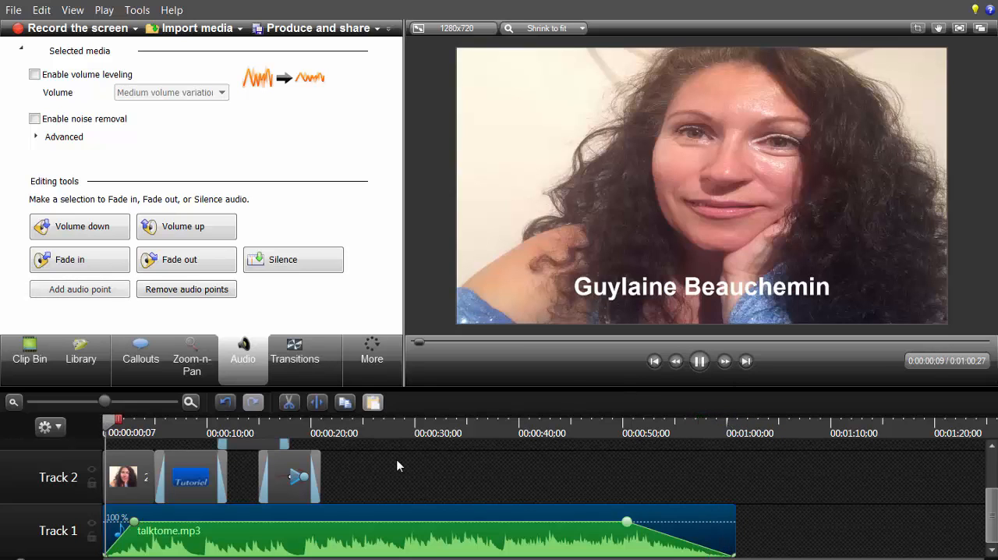
pyautogui.click(651, 359)
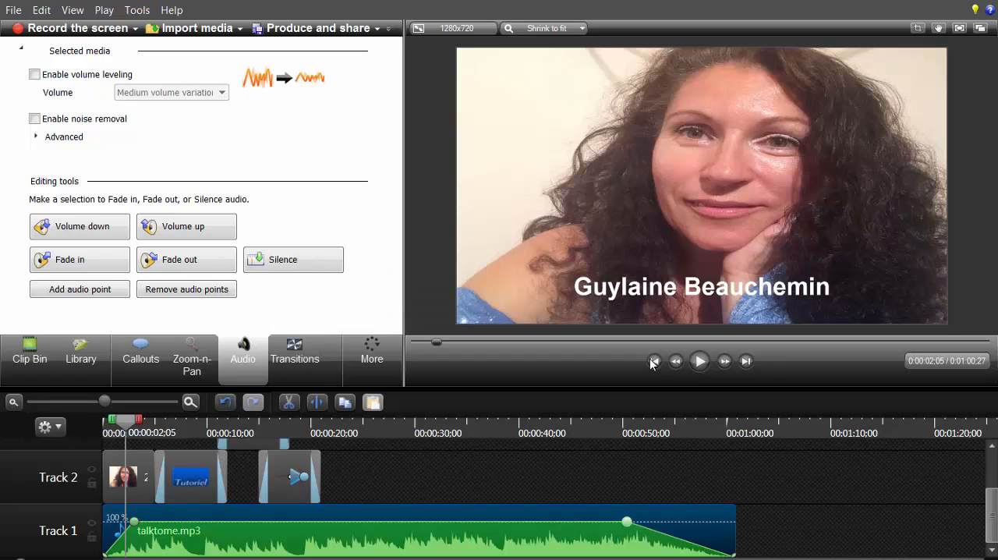
# Step: Place the Route de la Richesse-chanson intro.mp4 video on Track 2 directly after the sketch arrow clip
pyautogui.hotkey('ctrl', 'd')
pyautogui.press('b')
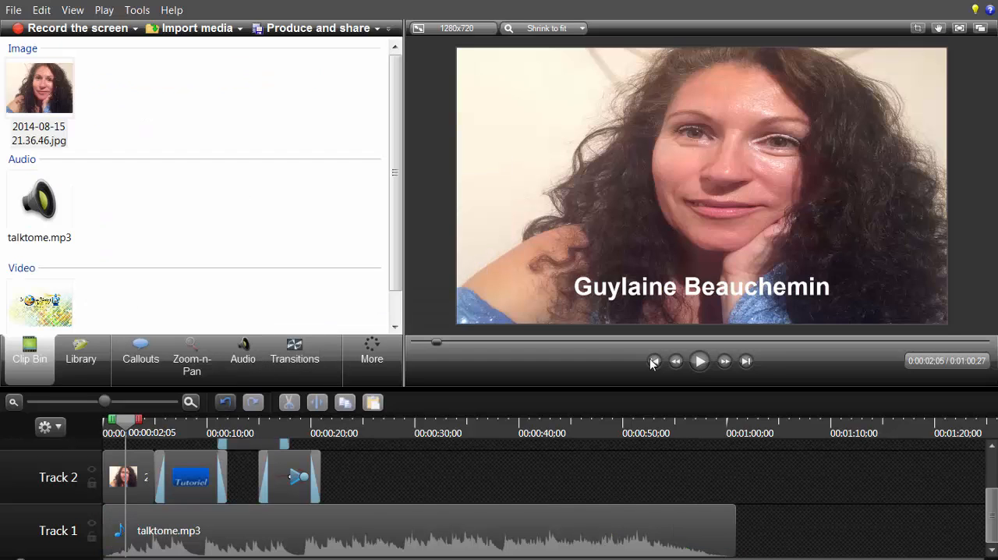
pyautogui.click(55, 301)
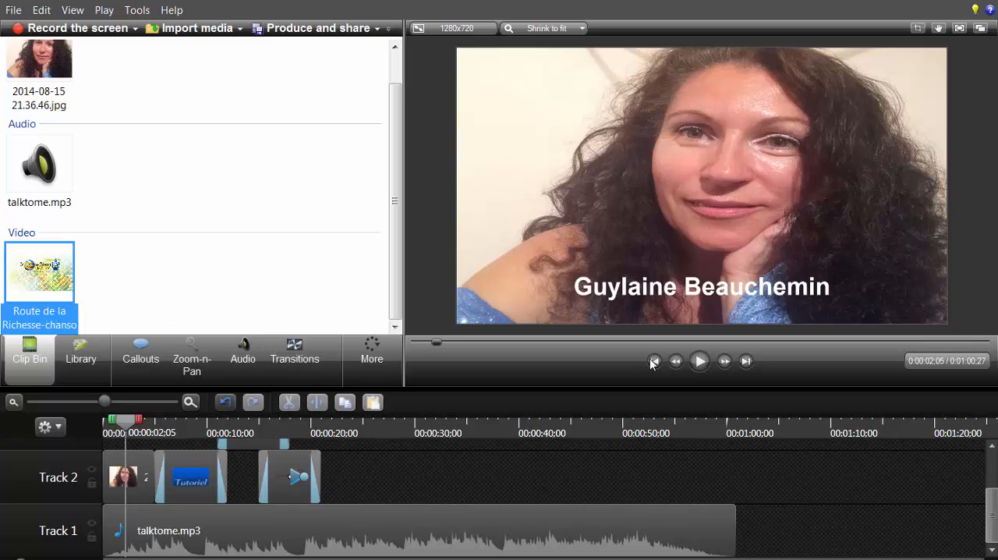
pyautogui.moveTo(39, 273); pyautogui.dragTo(382, 477)
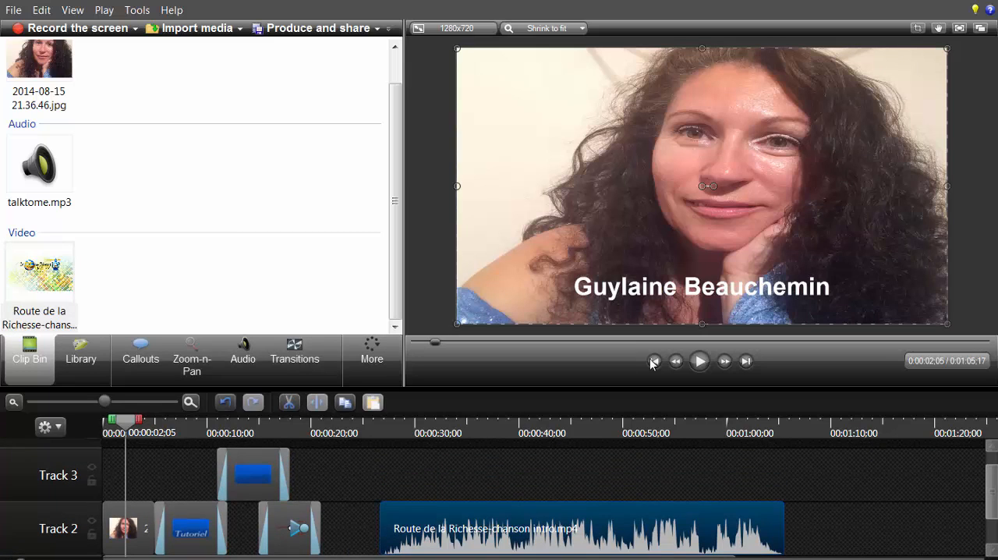
pyautogui.moveTo(581, 528); pyautogui.dragTo(533, 528)
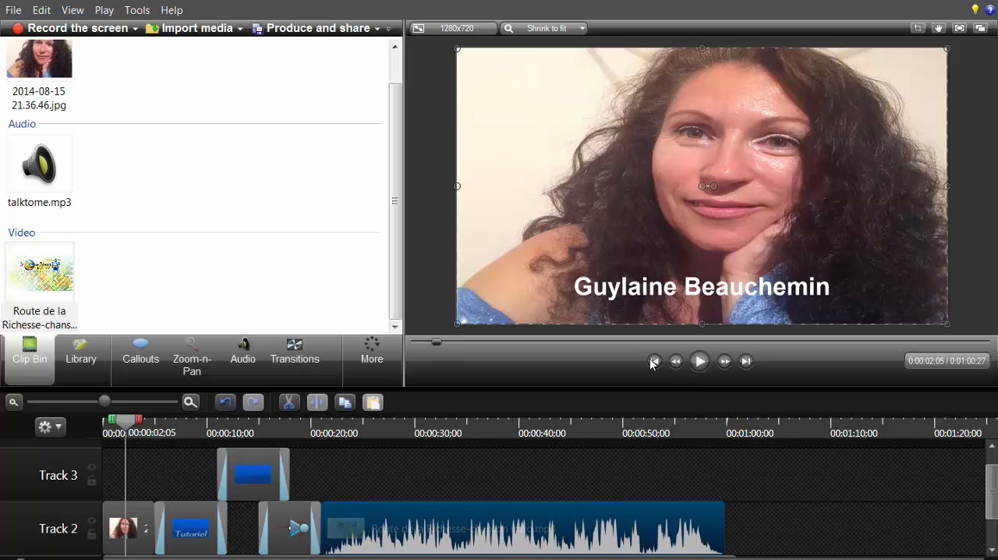
# Step: Preview the transition from the sketch arrow to the intro video, starting at 0:00:18;00
pyautogui.moveTo(125, 422); pyautogui.dragTo(290, 422)
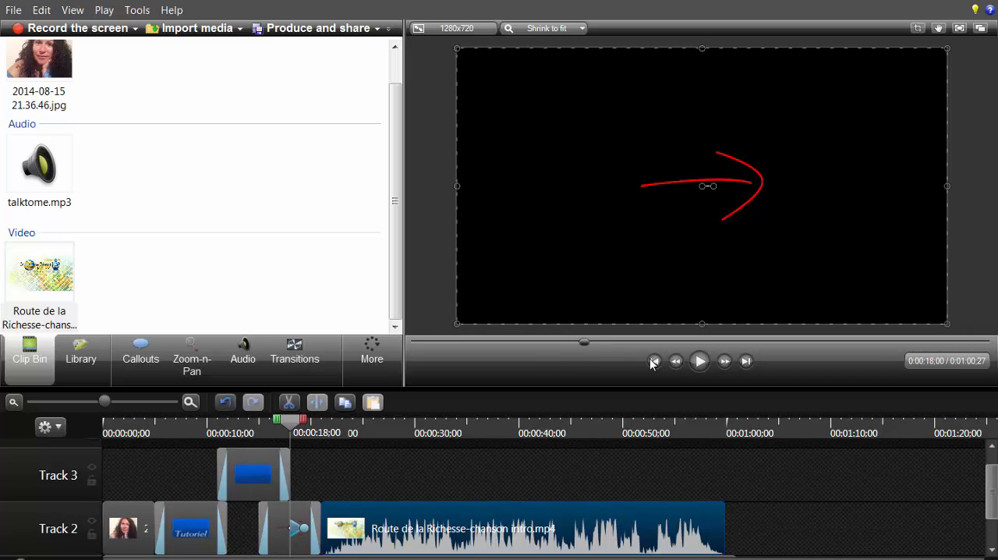
pyautogui.click(700, 361)
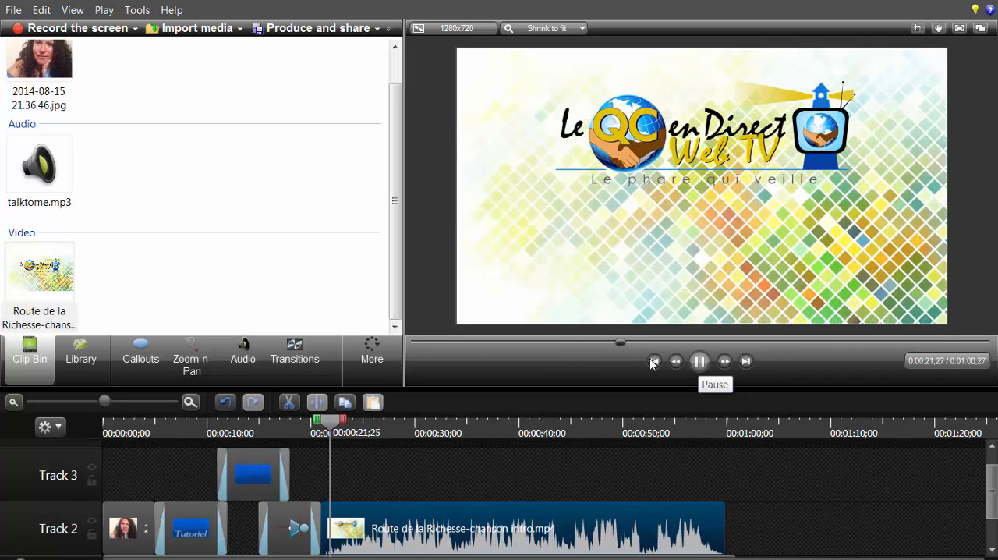
pyautogui.click(700, 362)
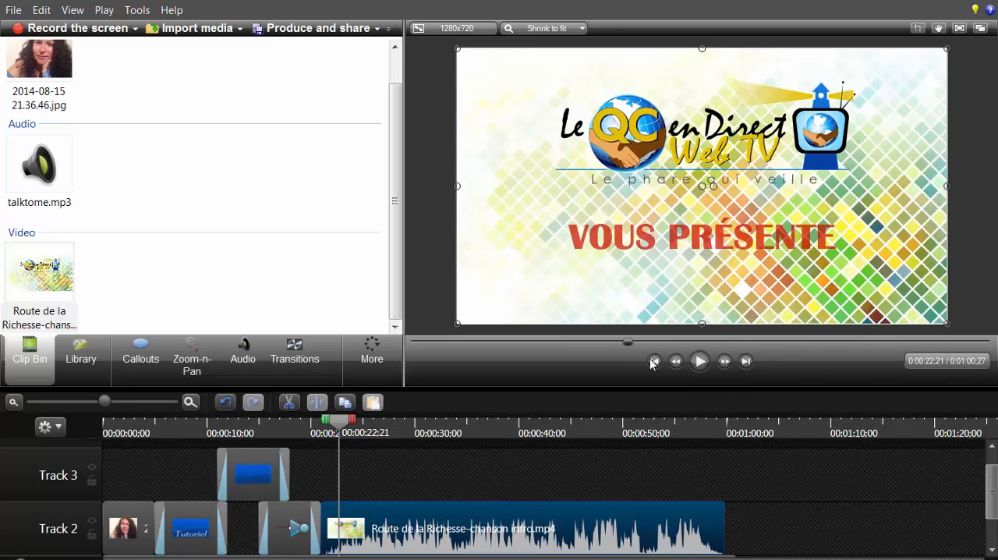
pyautogui.moveTo(992, 493)
pyautogui.mouseDown()
pyautogui.moveTo(993, 517)
pyautogui.moveTo(992, 498)
pyautogui.mouseUp()
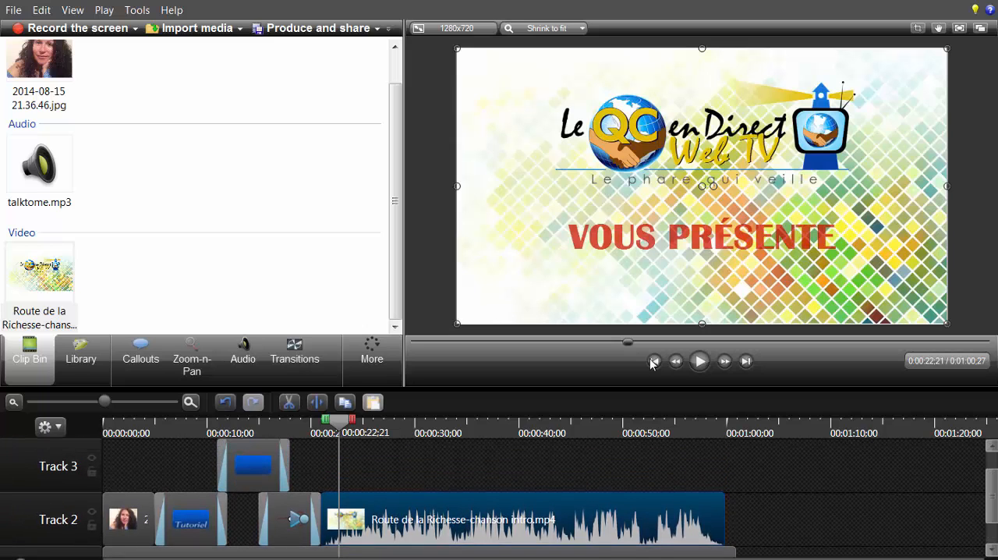
pyautogui.click(699, 361)
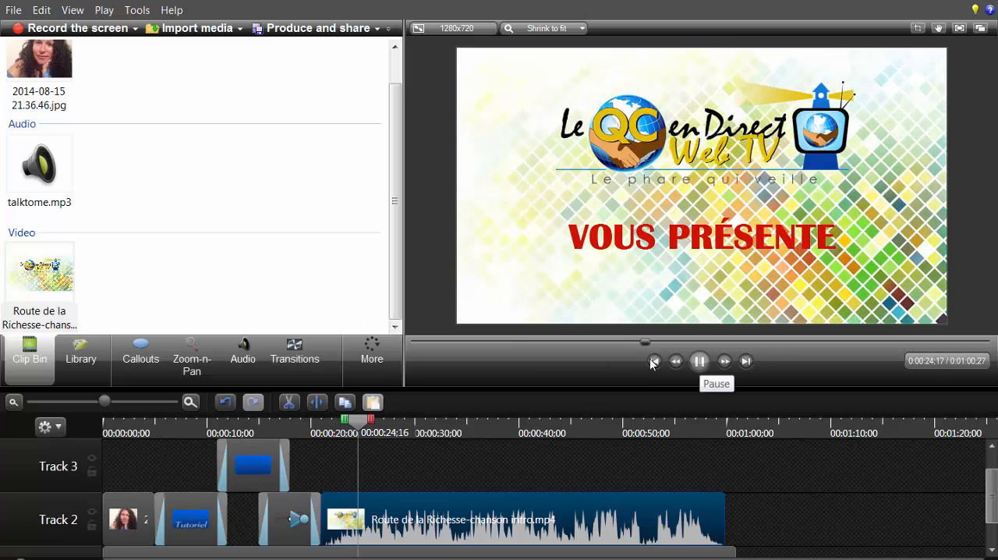
pyautogui.press('space')
pyautogui.scroll(-2, 653, 364)
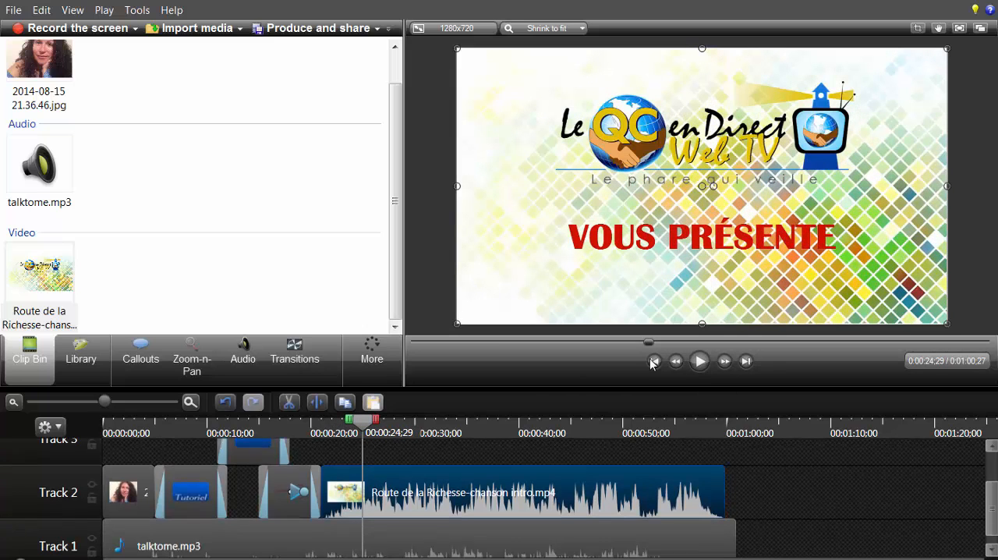
# Step: Move the intro video to start at 0:00:24;29 on Track 2, then split talktome.mp3 at that time and delete its second part
pyautogui.click(476, 531)
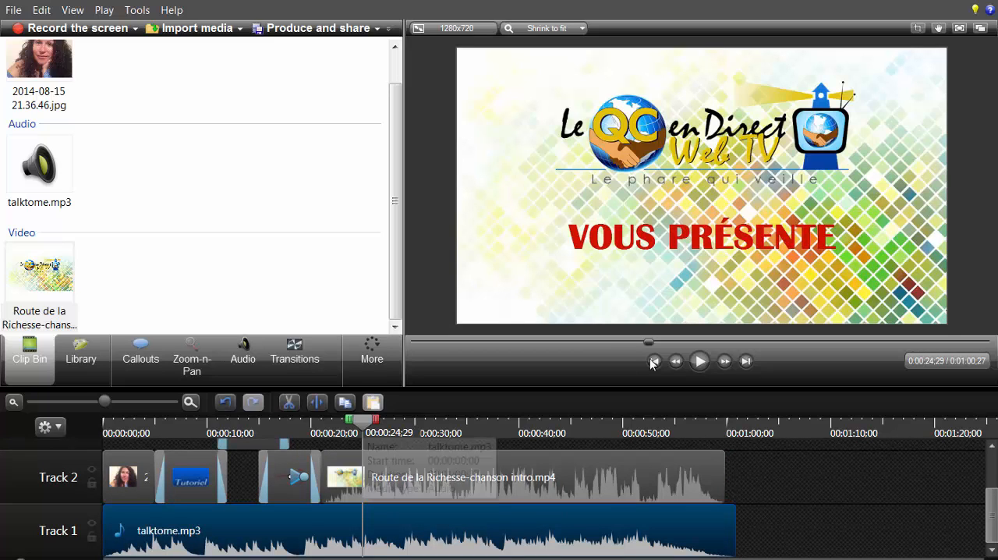
pyautogui.moveTo(408, 483); pyautogui.dragTo(450, 483)
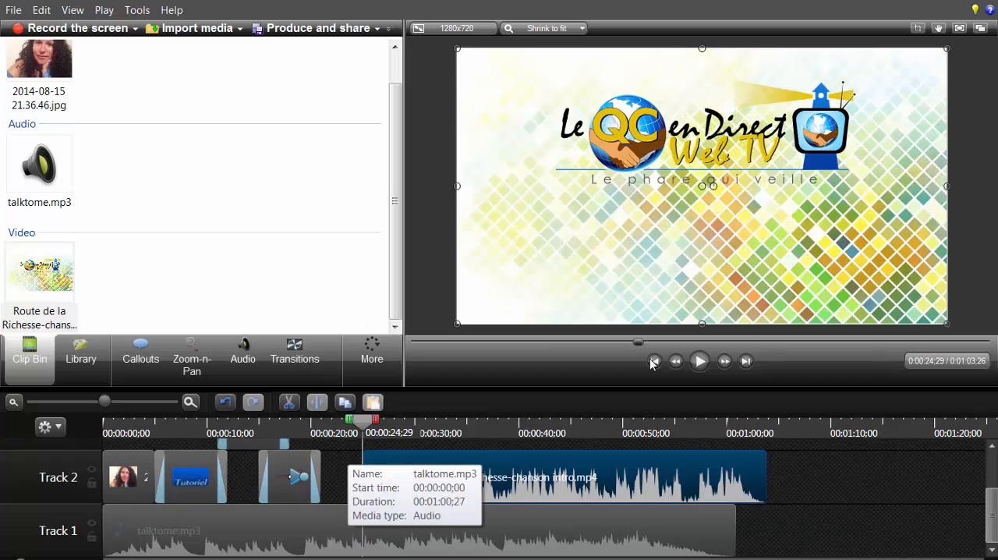
pyautogui.click(349, 532)
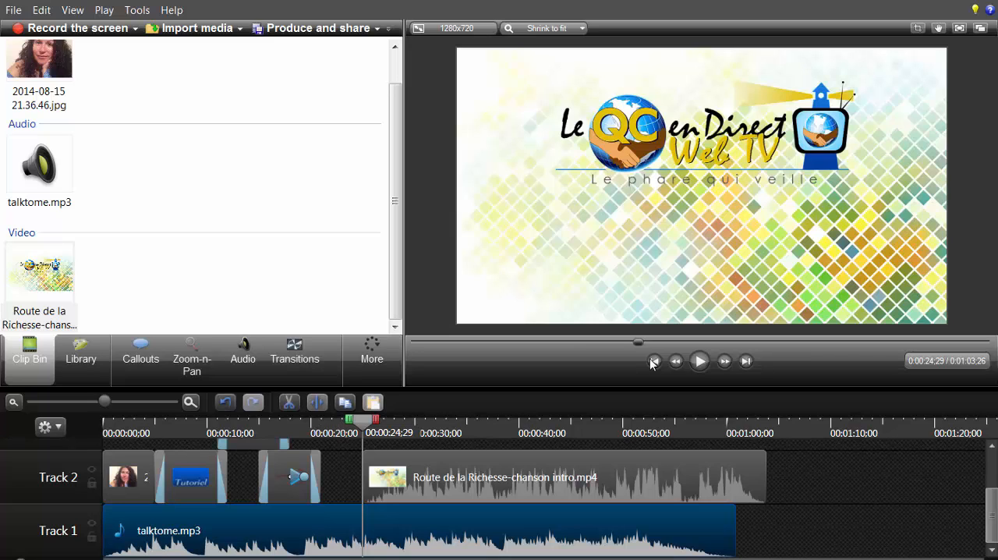
pyautogui.press('s')
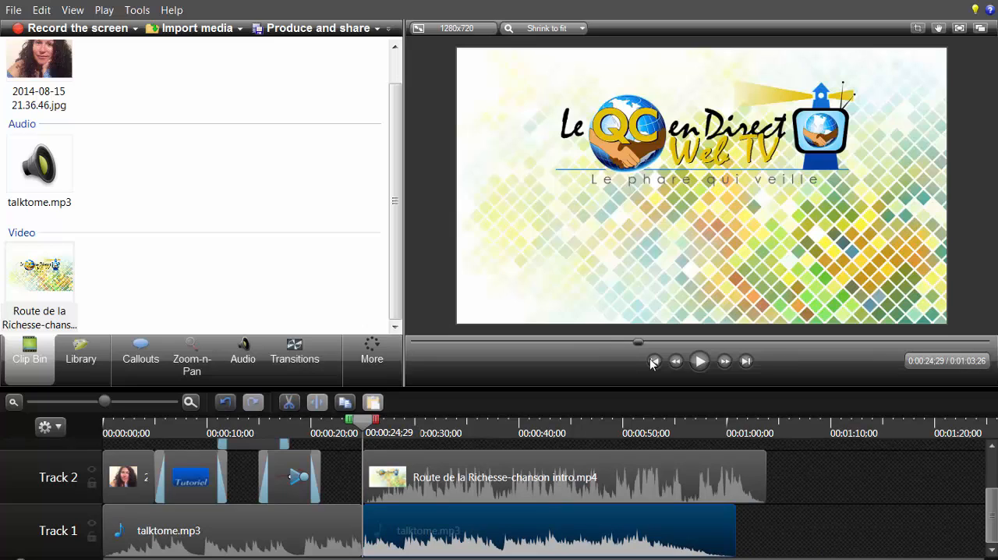
pyautogui.press('Delete')
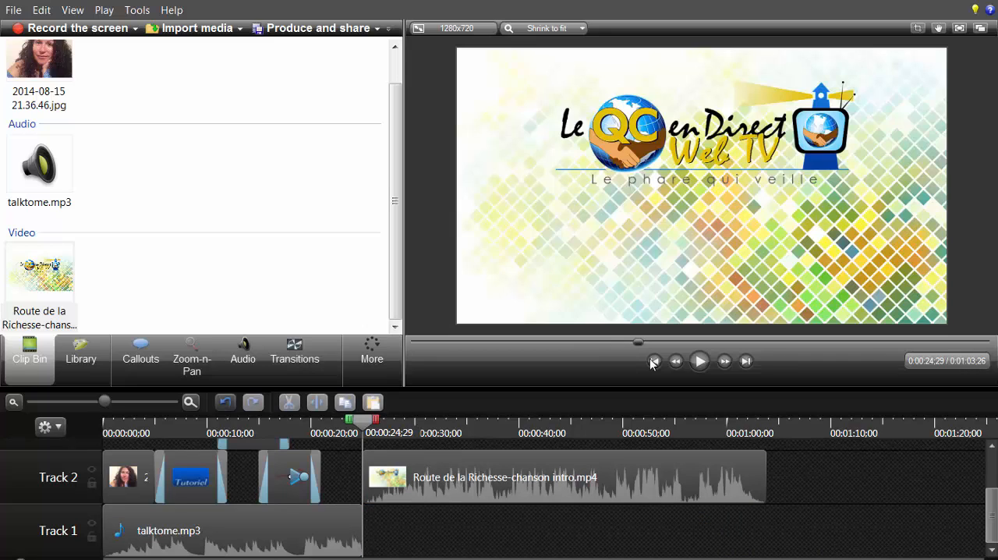
# Step: Add a fade-out to the end of the shortened talktome.mp3 clip on Track 1
pyautogui.click(232, 530)
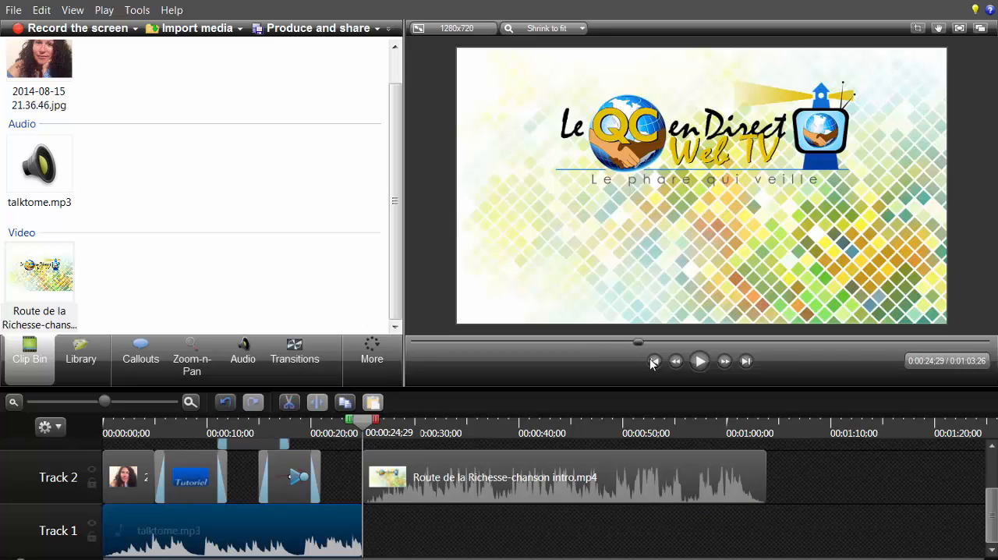
pyautogui.moveTo(363, 421); pyautogui.dragTo(347, 421)
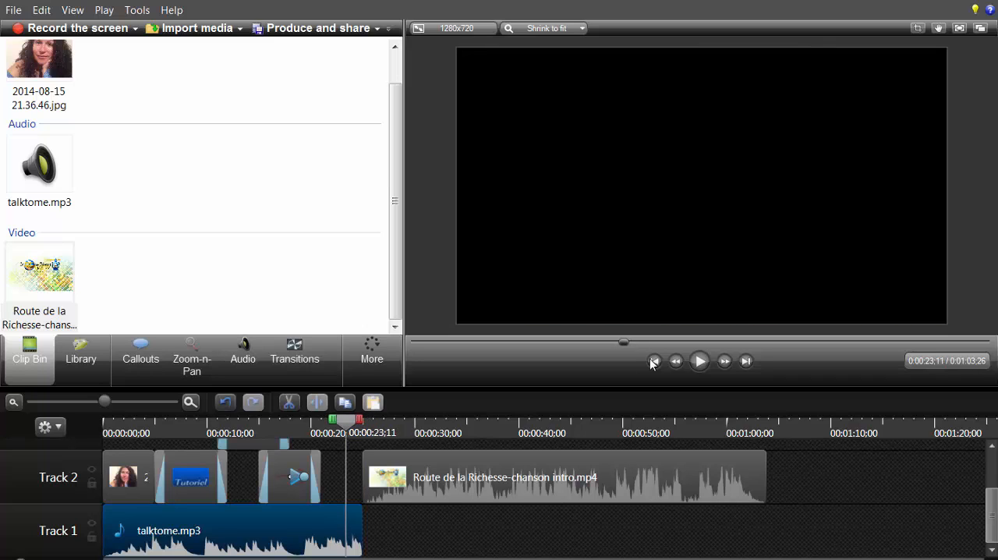
pyautogui.click(243, 359)
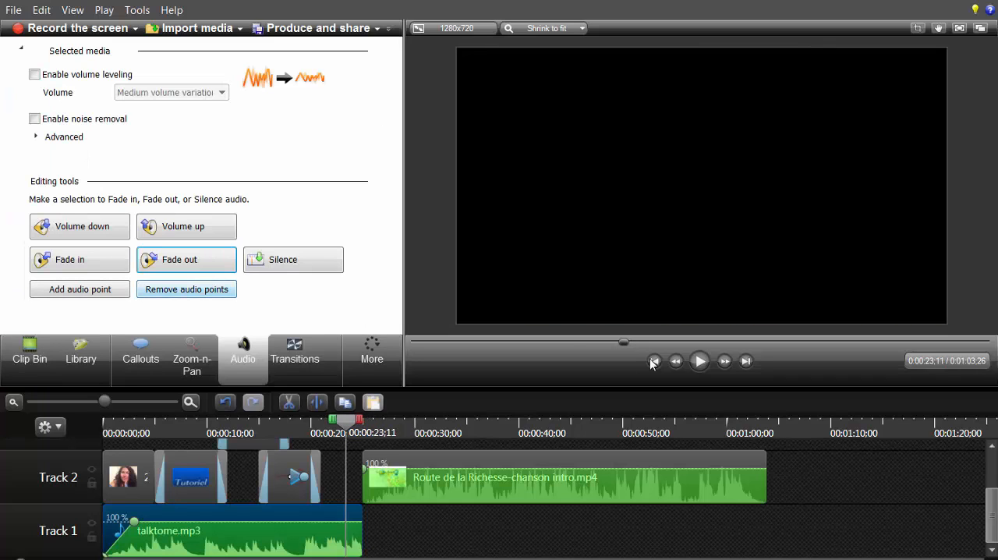
pyautogui.click(187, 260)
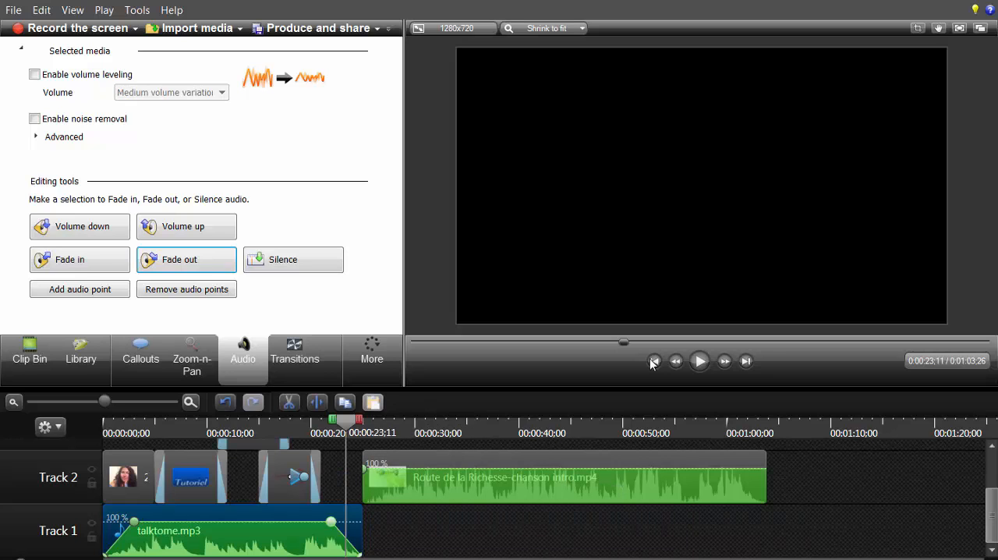
# Step: Move the intro video down to Track 1 directly after talktome.mp3 and preview the passage from 0:00:20;29
pyautogui.moveTo(546, 478); pyautogui.dragTo(546, 532)
pyautogui.click(653, 364)
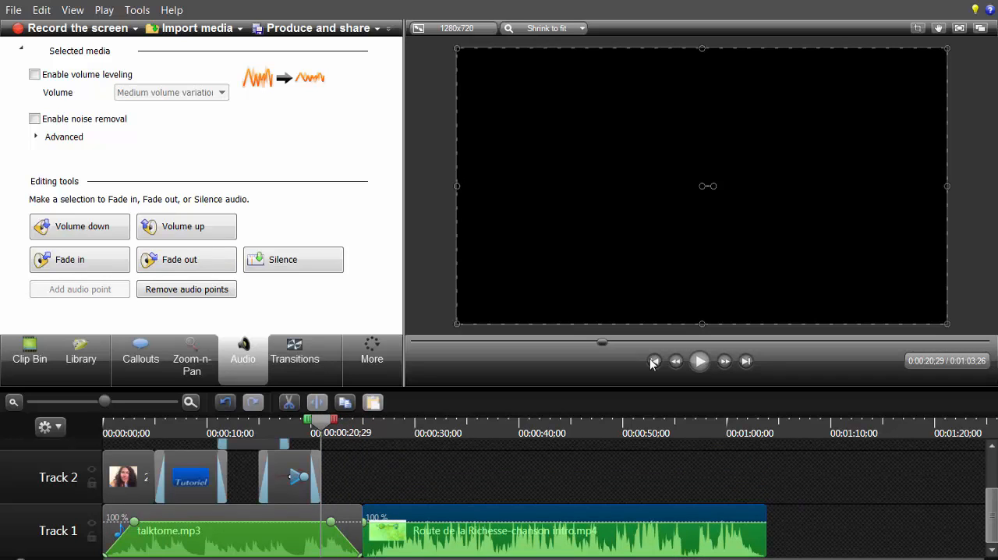
pyautogui.click(700, 361)
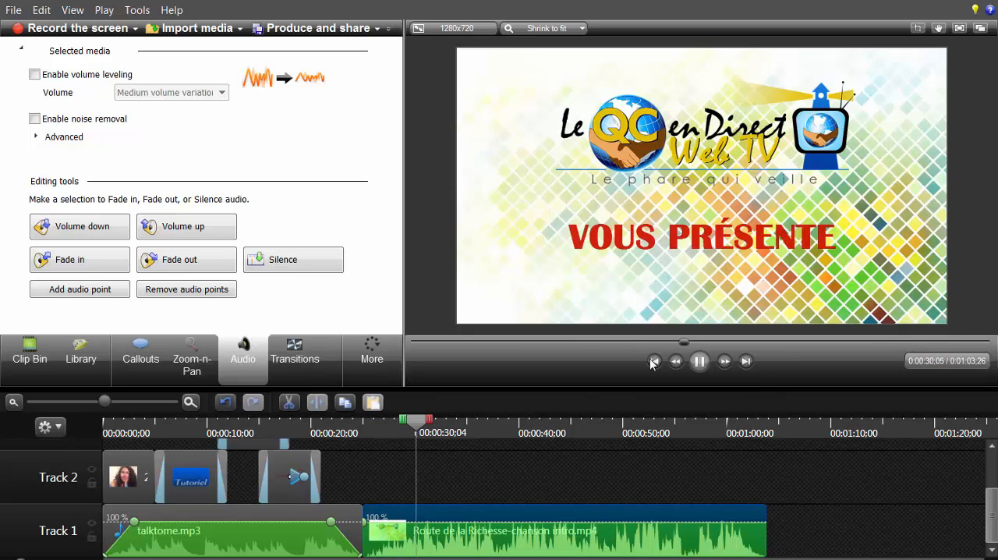
pyautogui.press('space')
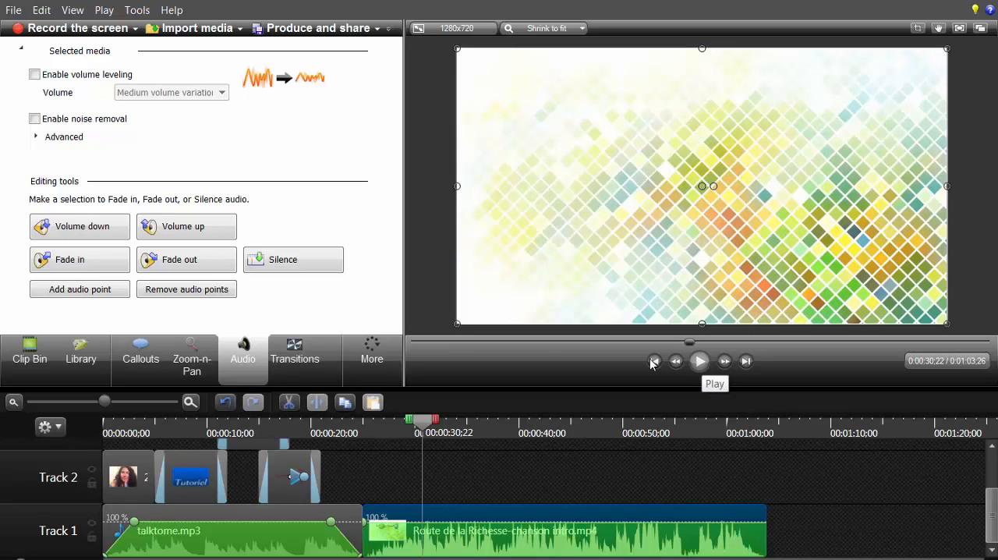
# Step: Shift the arrow, both title callouts and the photo later so the photo starts at about 0:00:06, and set the playhead to 0:00:04;20
pyautogui.scroll(2, 652, 363)
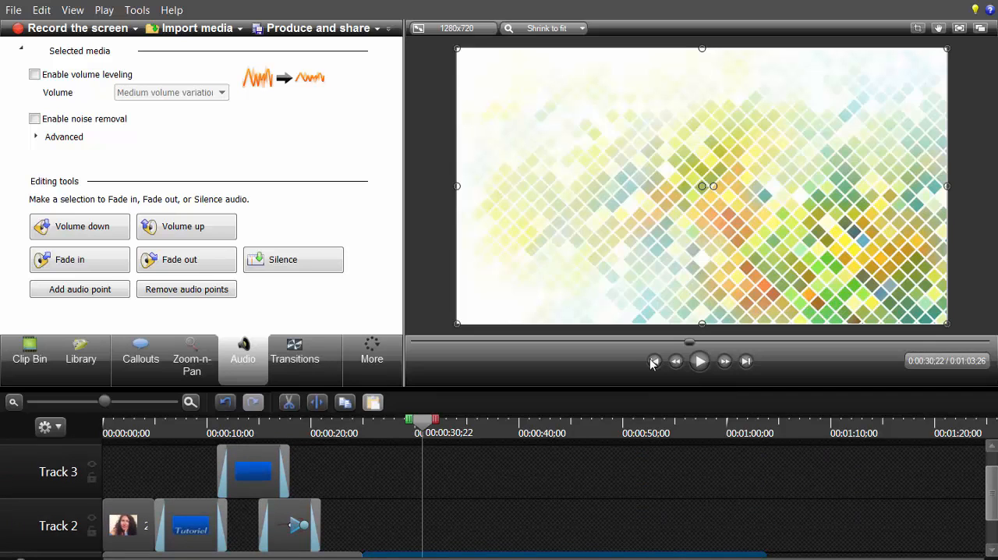
pyautogui.click(289, 526)
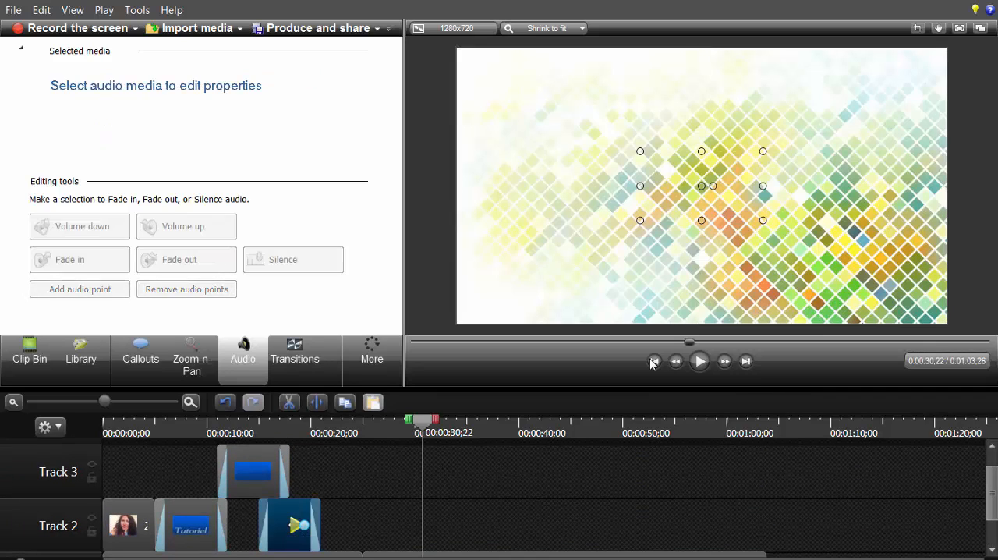
pyautogui.moveTo(289, 526); pyautogui.dragTo(352, 526)
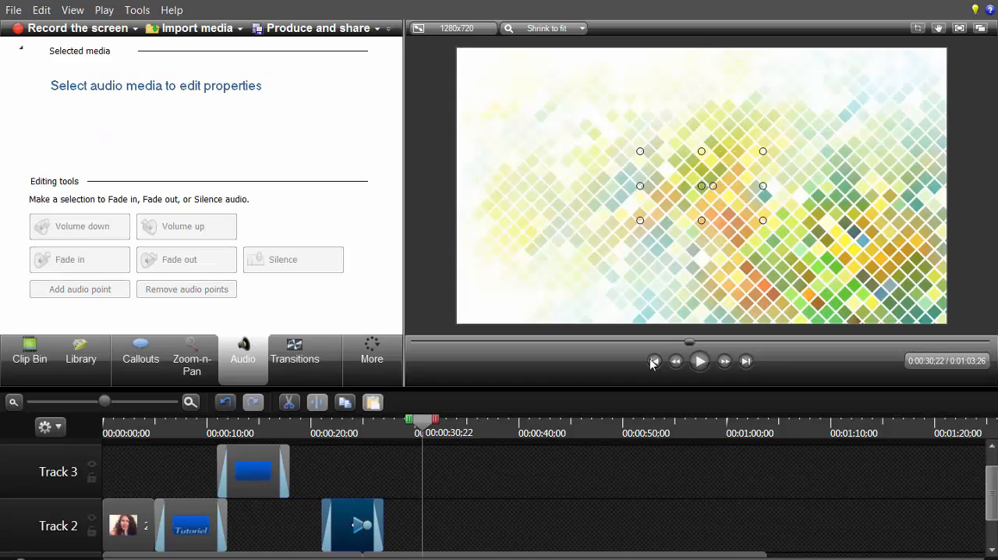
pyautogui.moveTo(252, 471); pyautogui.dragTo(306, 471)
pyautogui.click(191, 526)
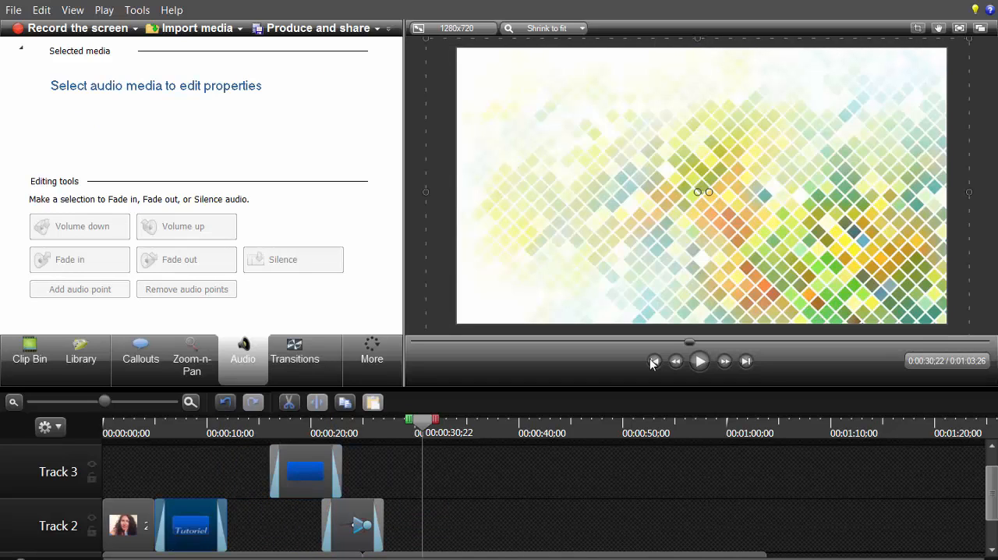
pyautogui.moveTo(192, 525); pyautogui.dragTo(255, 525)
pyautogui.click(129, 526)
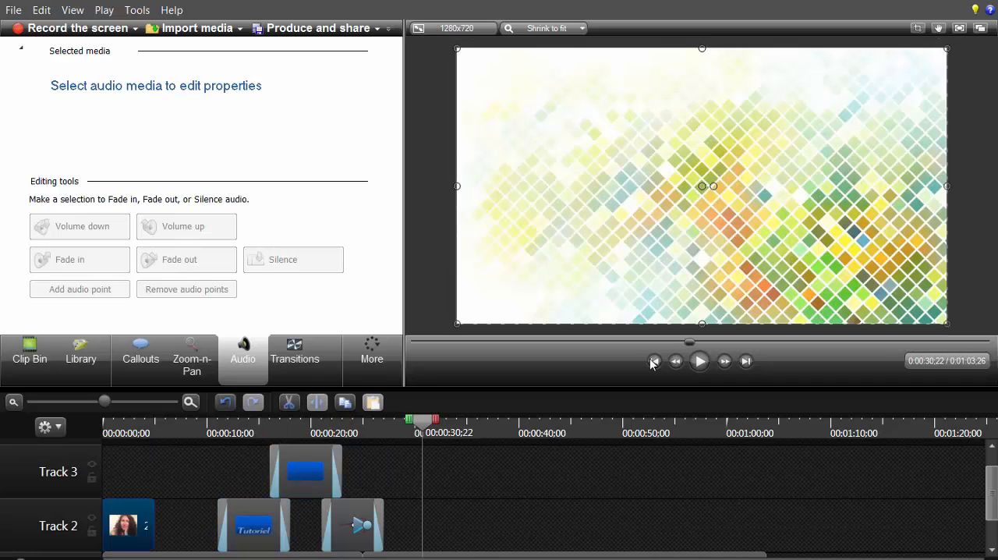
pyautogui.moveTo(129, 525); pyautogui.dragTo(193, 526)
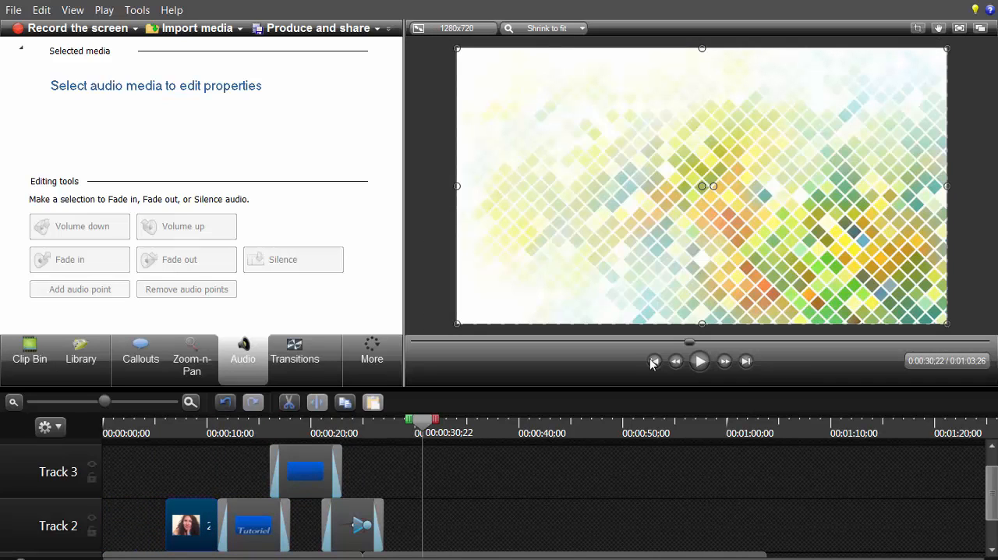
pyautogui.moveTo(422, 421); pyautogui.dragTo(152, 421)
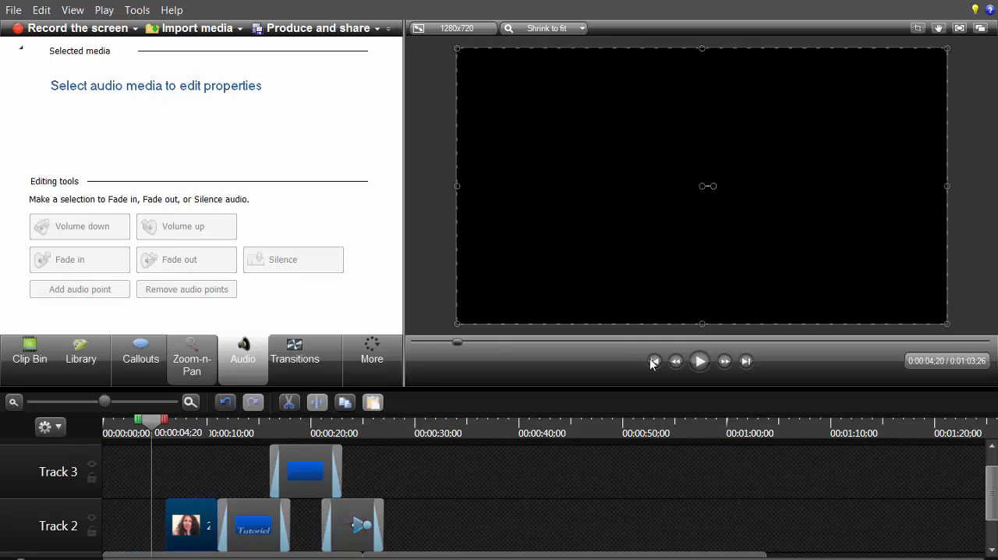
# Step: Add a Checkerboard transition to the start of the photo on Track 2 and preview it from 0:00:06;01
pyautogui.click(294, 358)
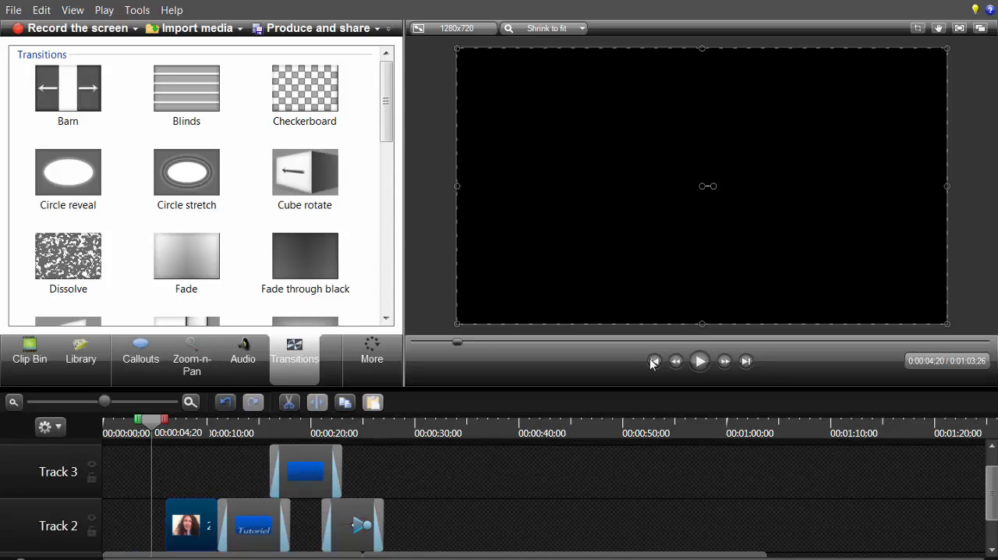
pyautogui.press('c')
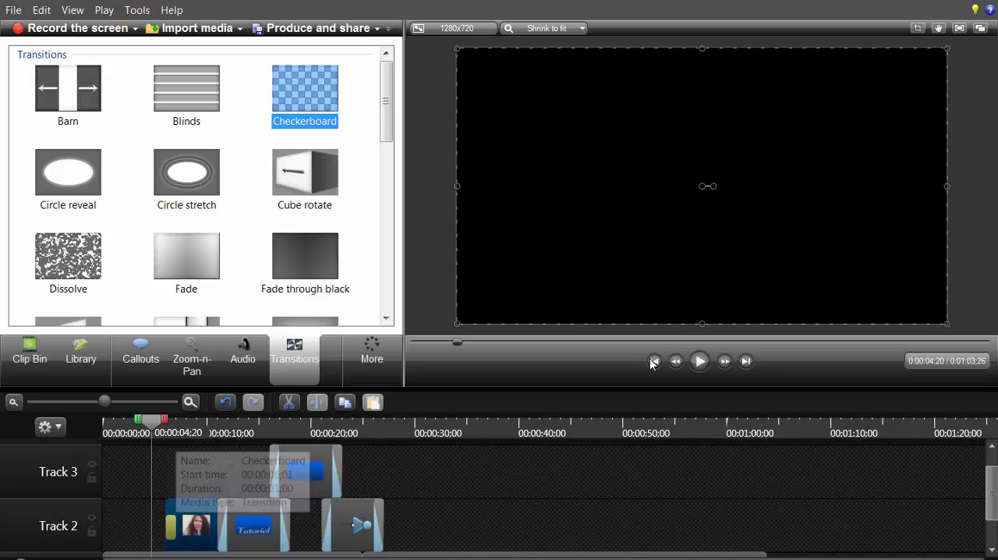
pyautogui.click(653, 363)
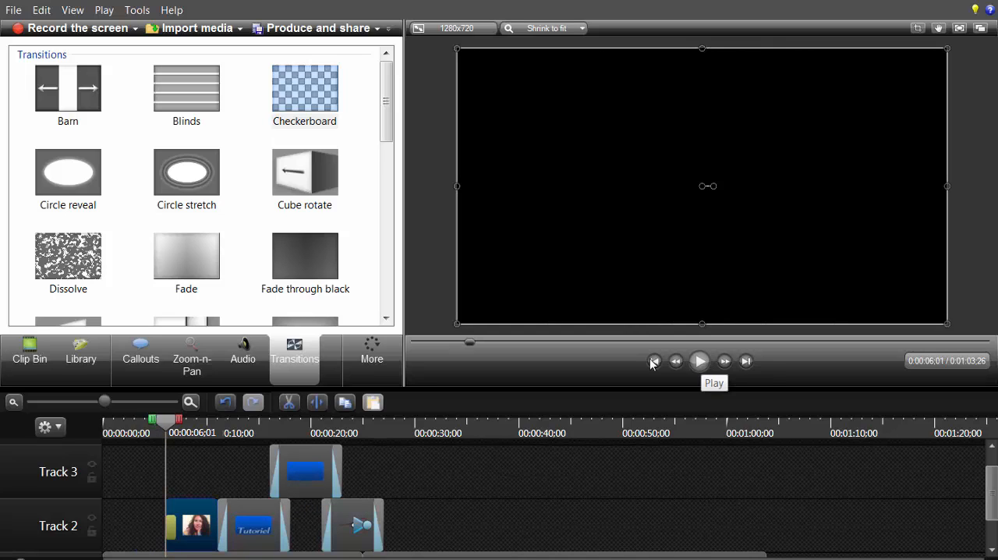
pyautogui.click(699, 361)
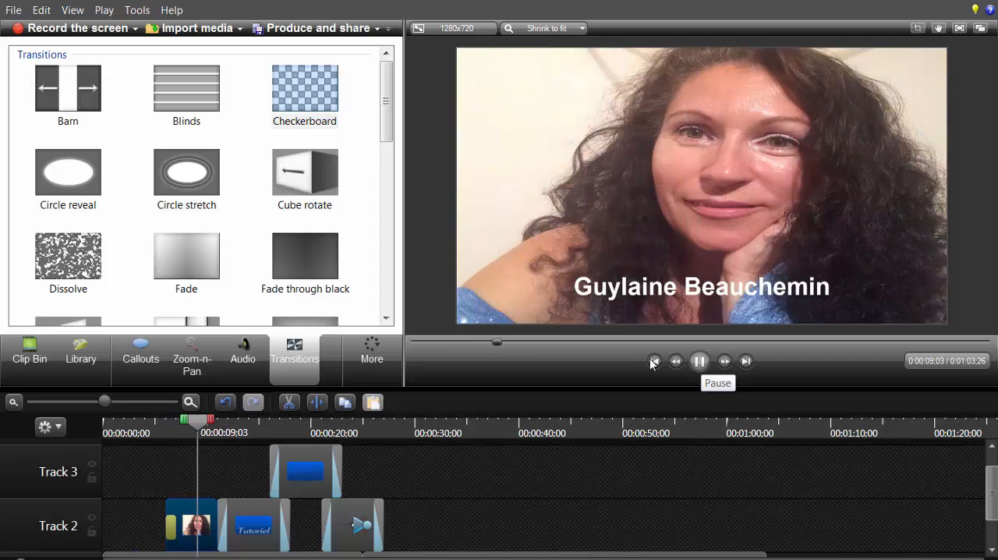
pyautogui.press('space')
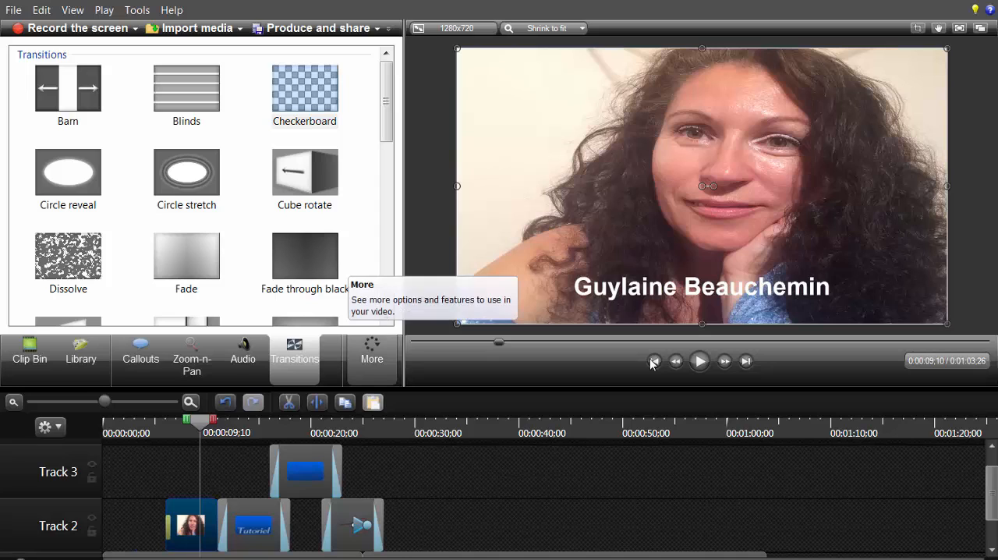
# Step: Show the Visual Properties settings for the photo clip
pyautogui.click(372, 360)
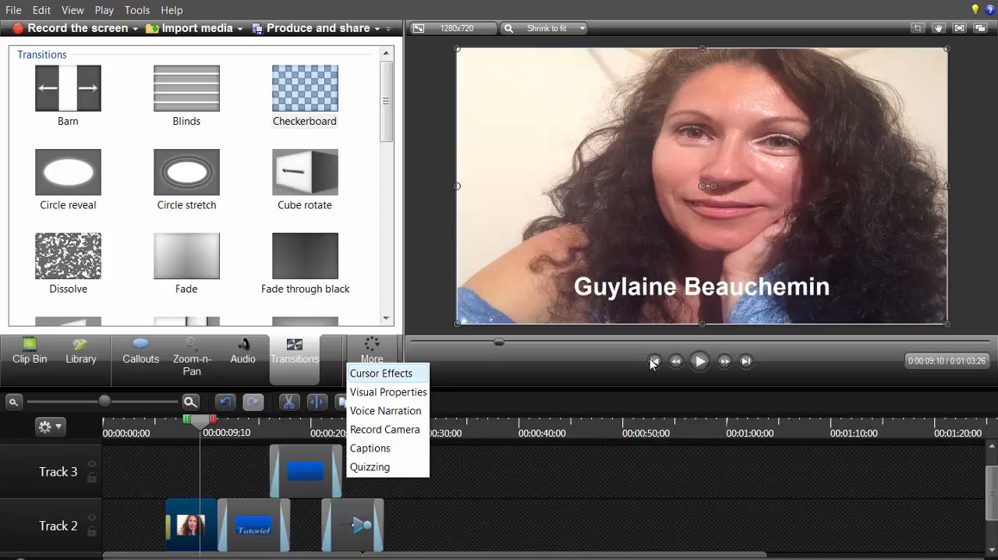
pyautogui.press('Down')
pyautogui.press('Down')
pyautogui.press('Down')
pyautogui.press('Down')
pyautogui.press('Down')
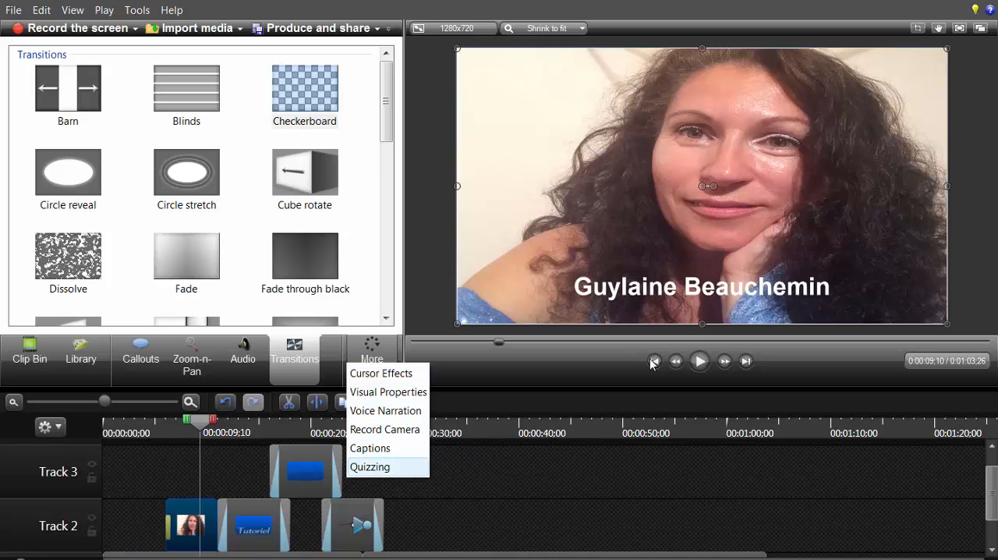
pyautogui.press('Up')
pyautogui.press('Up')
pyautogui.press('Up')
pyautogui.press('Up')
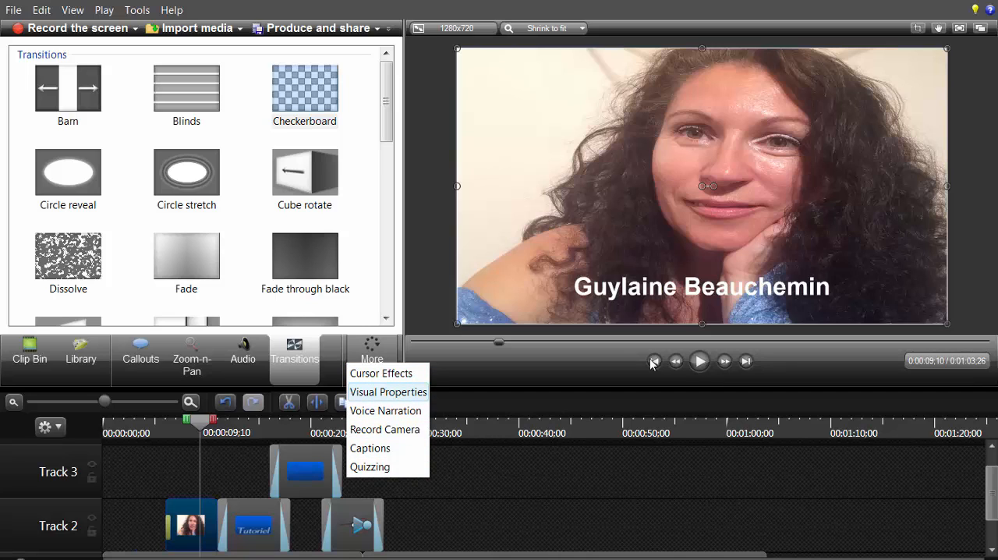
pyautogui.press('Return')
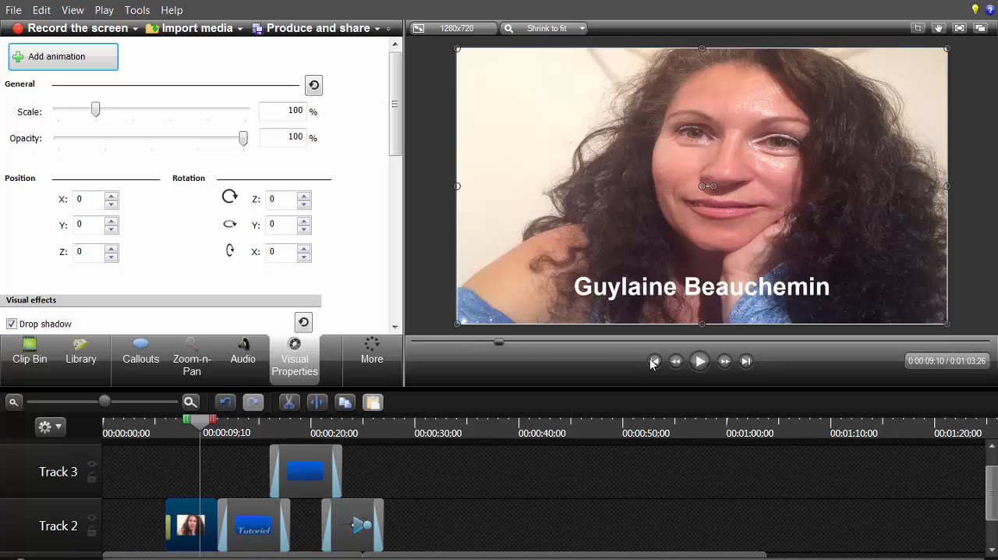
# Step: Review the visual properties and callout settings of the Test title on Track 3, then deselect it
pyautogui.hotkey('ctrl', 'alt', 'Right')
pyautogui.hotkey('ctrl', 'alt', 'Right')
pyautogui.hotkey('ctrl', 'alt', 'Right')
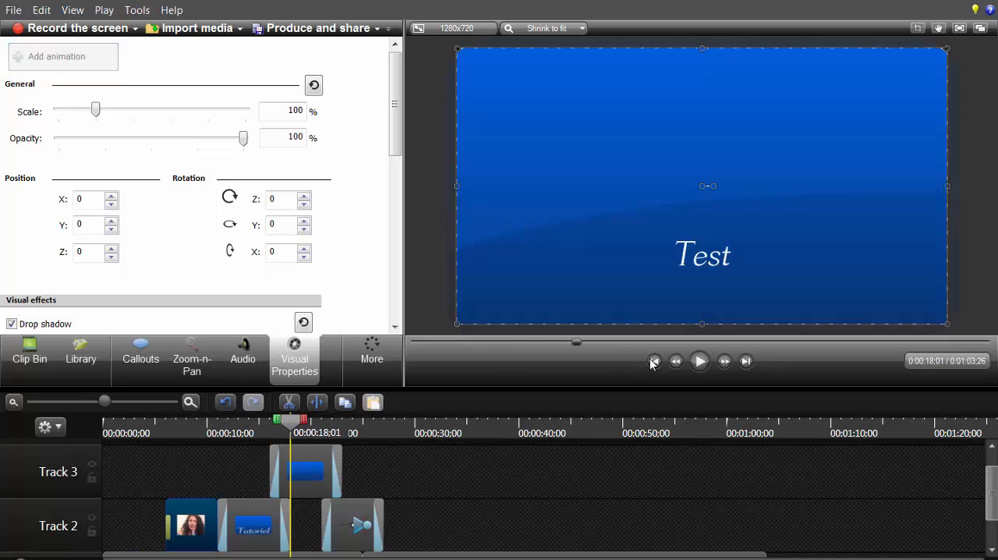
pyautogui.hotkey('ctrl', 'alt', 'Right')
pyautogui.press('Tab')
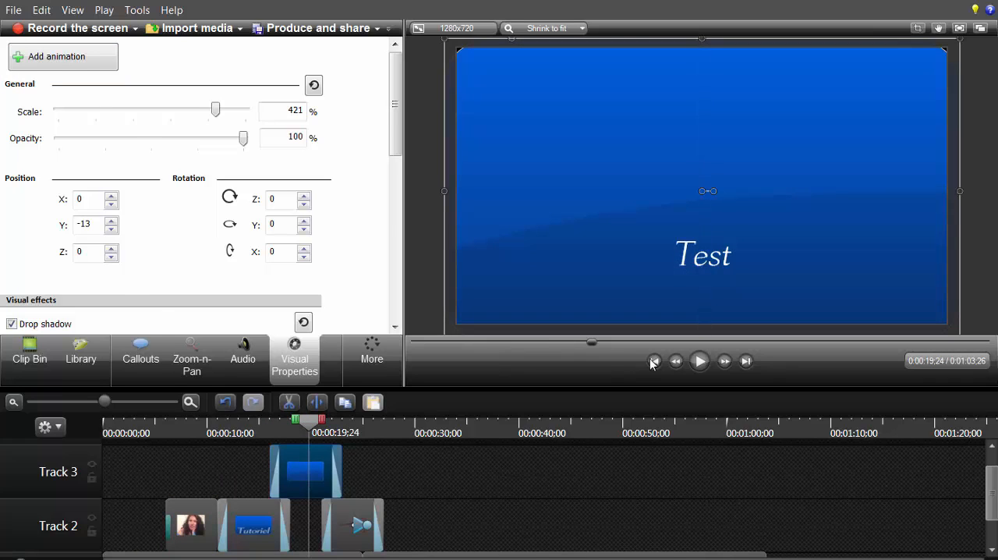
pyautogui.press('c')
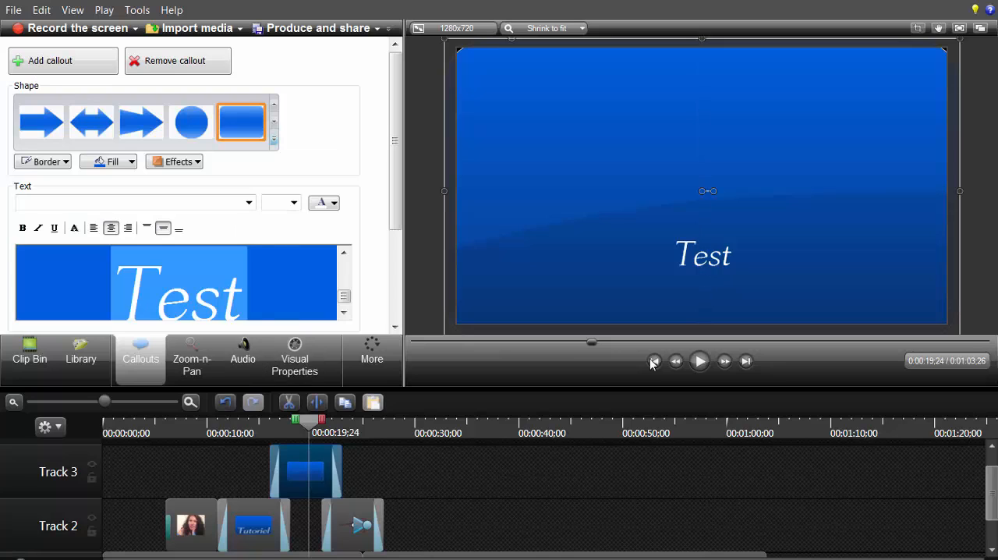
pyautogui.press('Escape')
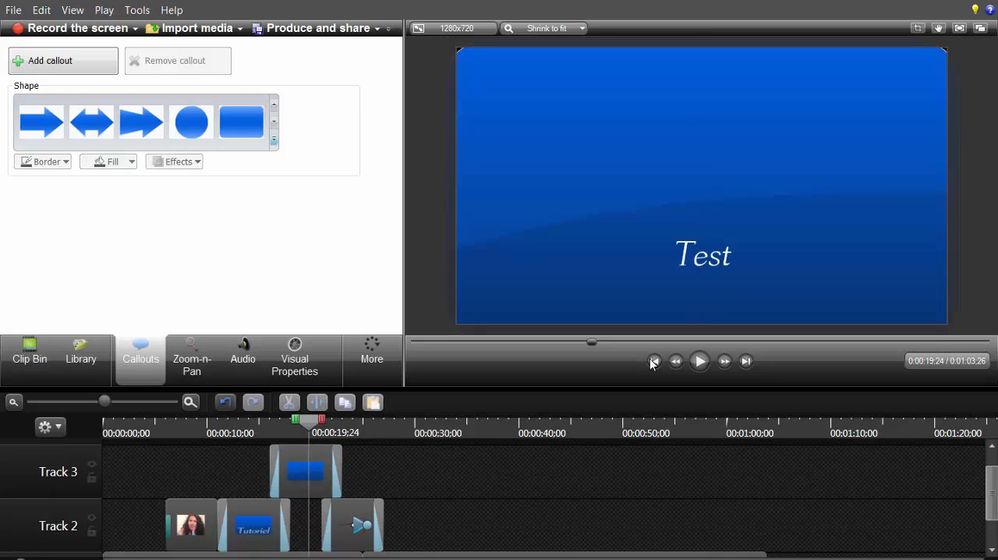
# Step: Add a text-only callout reading "Programmation" on Track 2 at the end of the intro video, 0:01:03;26
pyautogui.scroll(-2, 653, 364)
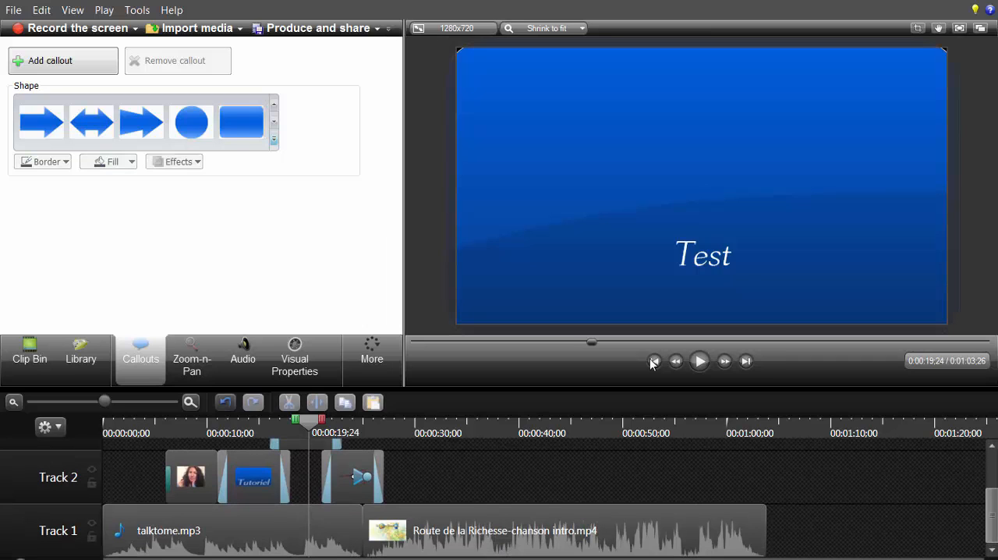
pyautogui.scroll(2, 653, 363)
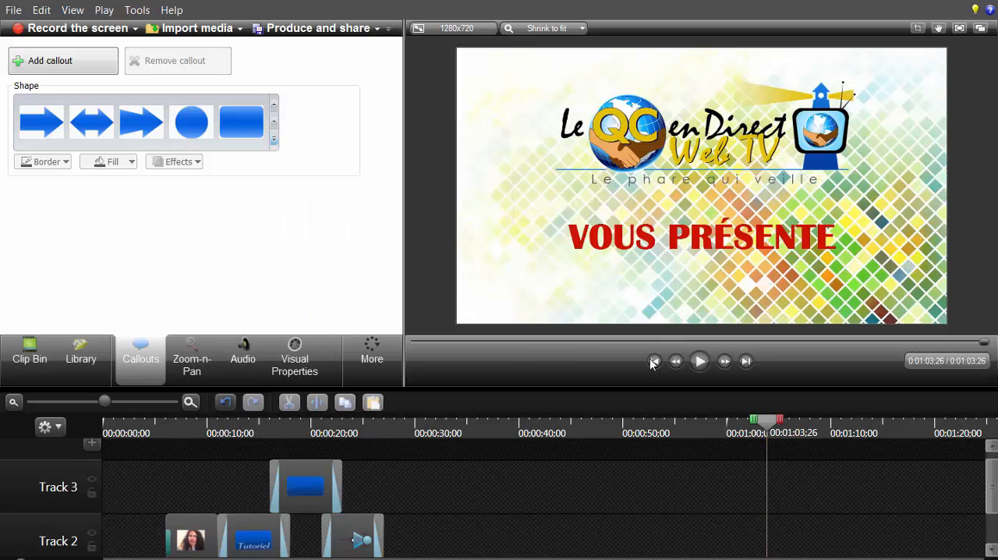
pyautogui.scroll(-2, 546, 499)
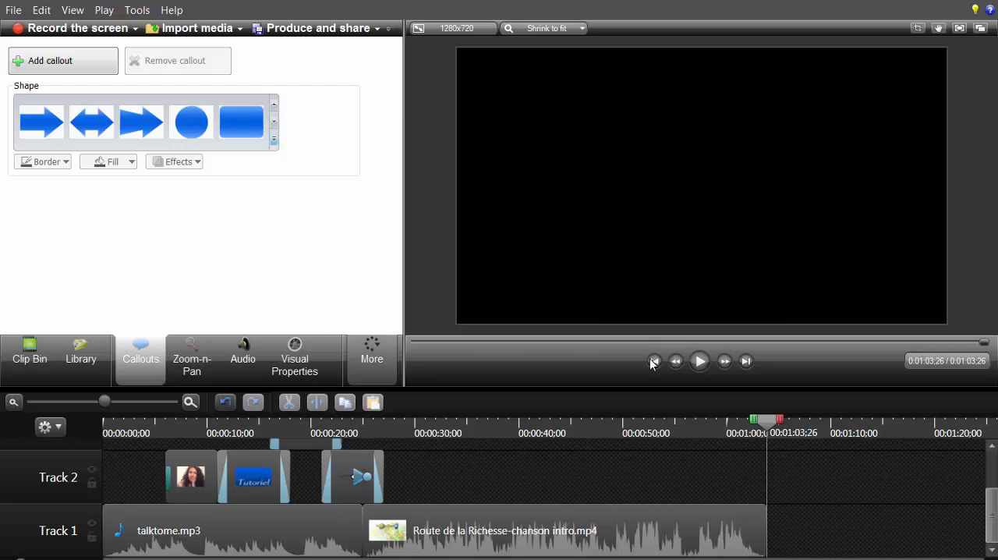
pyautogui.click(274, 140)
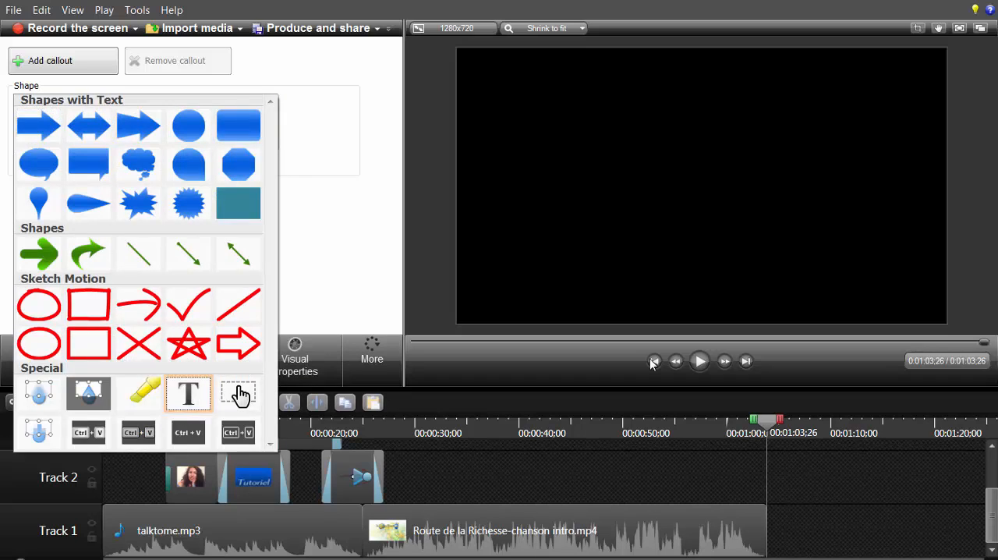
pyautogui.click(188, 392)
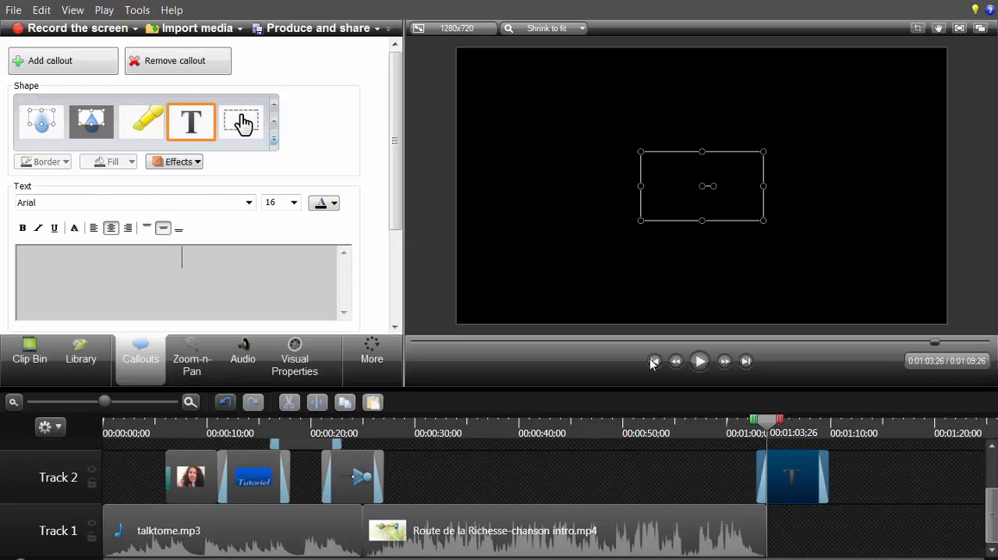
pyautogui.write('Programmation')
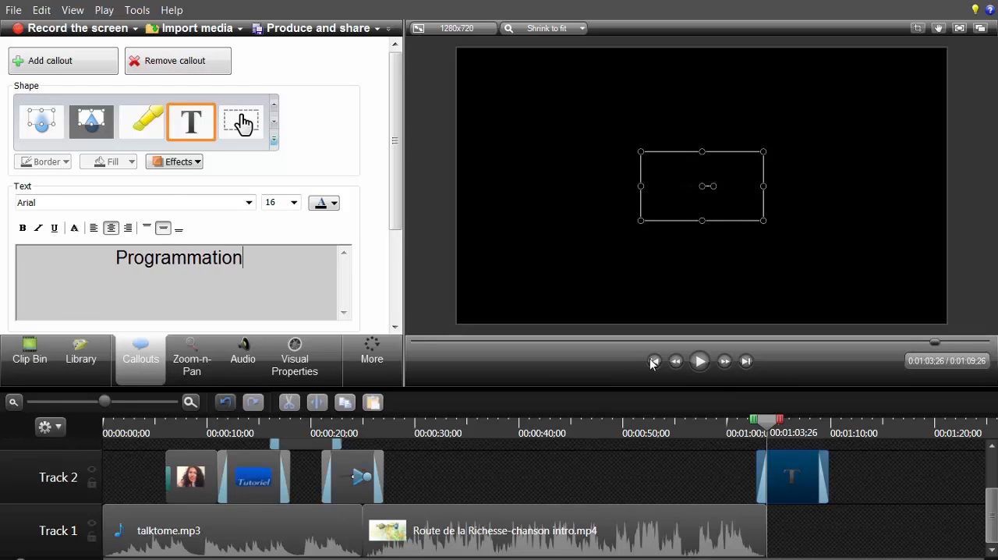
# Step: Format the Programmation text in white at size 48, then widen its box to fit one line and centre it on the canvas
pyautogui.hotkey('shift', 'Left')
pyautogui.hotkey('shift', 'Left')
pyautogui.hotkey('shift', 'Left')
pyautogui.hotkey('shift', 'Left')
pyautogui.hotkey('shift', 'Left')
pyautogui.hotkey('shift', 'Left')
pyautogui.hotkey('shift', 'Left')
pyautogui.hotkey('shift', 'Left')
pyautogui.hotkey('shift', 'Left')
pyautogui.hotkey('shift', 'Left')
pyautogui.hotkey('shift', 'Left')
pyautogui.hotkey('shift', 'Left')
pyautogui.hotkey('shift', 'Left')
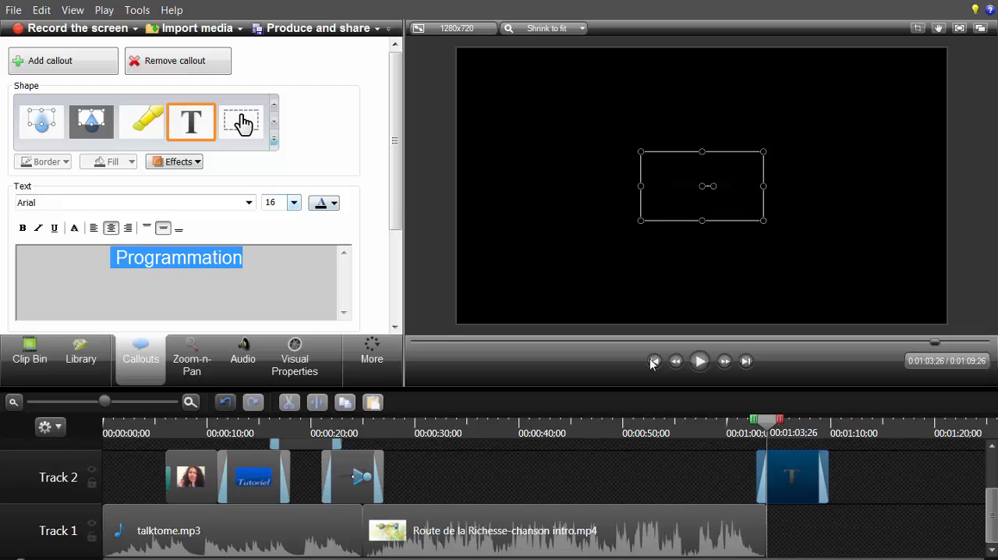
pyautogui.click(324, 203)
pyautogui.click(315, 236)
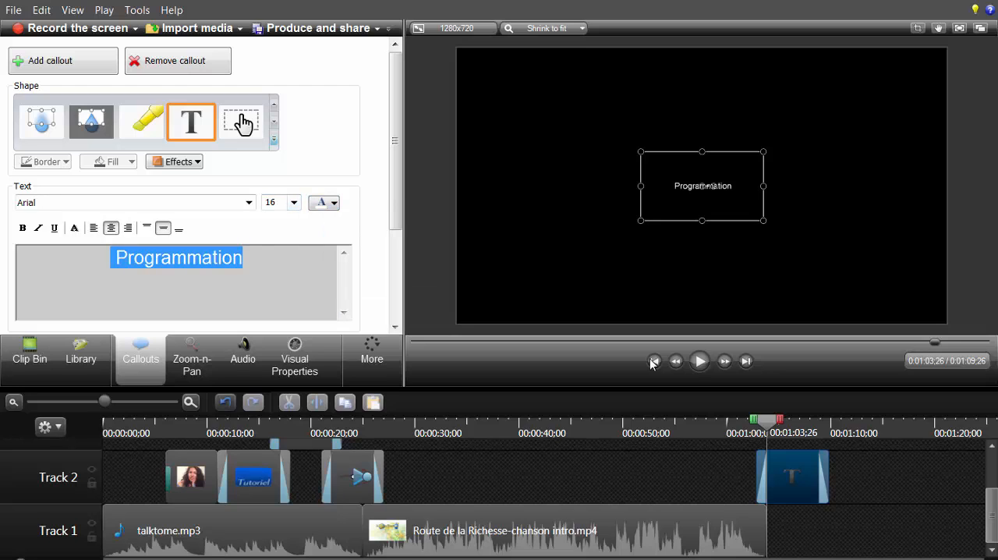
pyautogui.click(294, 203)
pyautogui.click(267, 372)
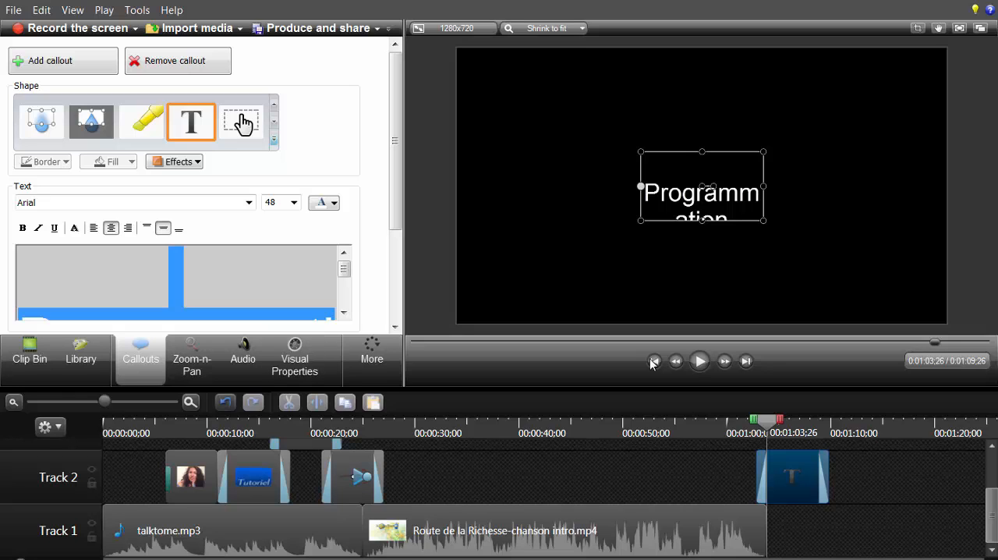
pyautogui.moveTo(640, 187); pyautogui.dragTo(557, 187)
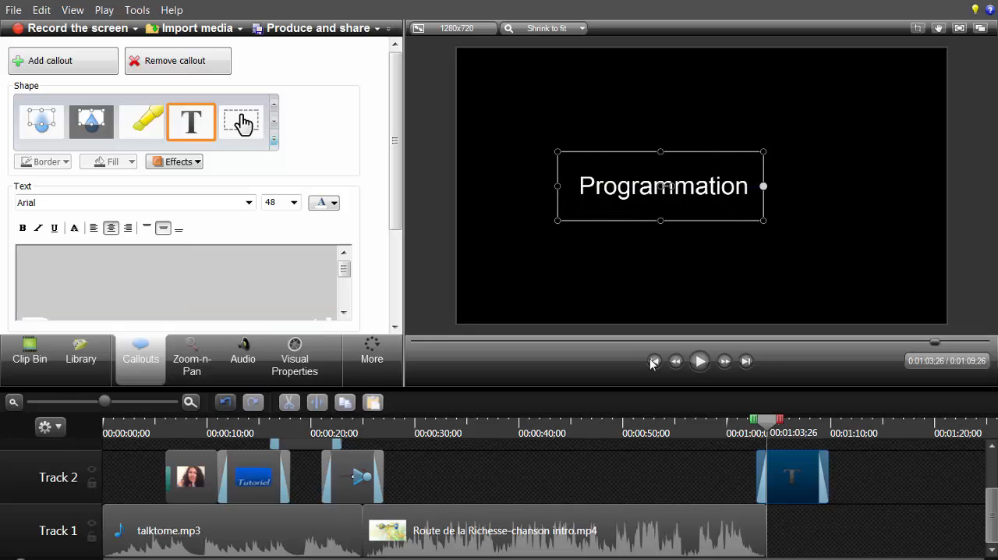
pyautogui.moveTo(663, 186); pyautogui.dragTo(706, 189)
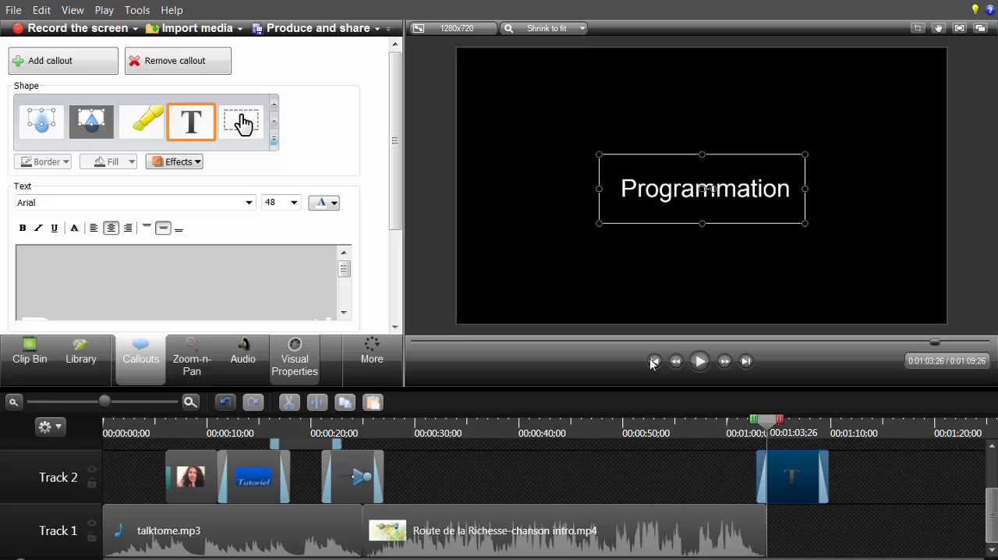
# Step: Place the Programmation callout off-canvas at X -914, Y -20 and add an animation moving it to X 371, Y -33
pyautogui.click(294, 359)
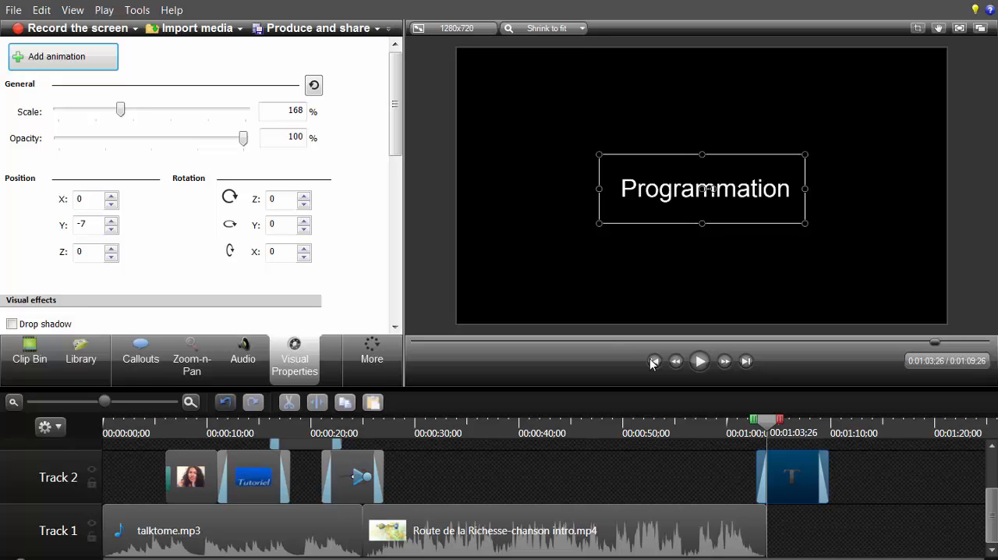
pyautogui.moveTo(706, 189); pyautogui.dragTo(363, 194)
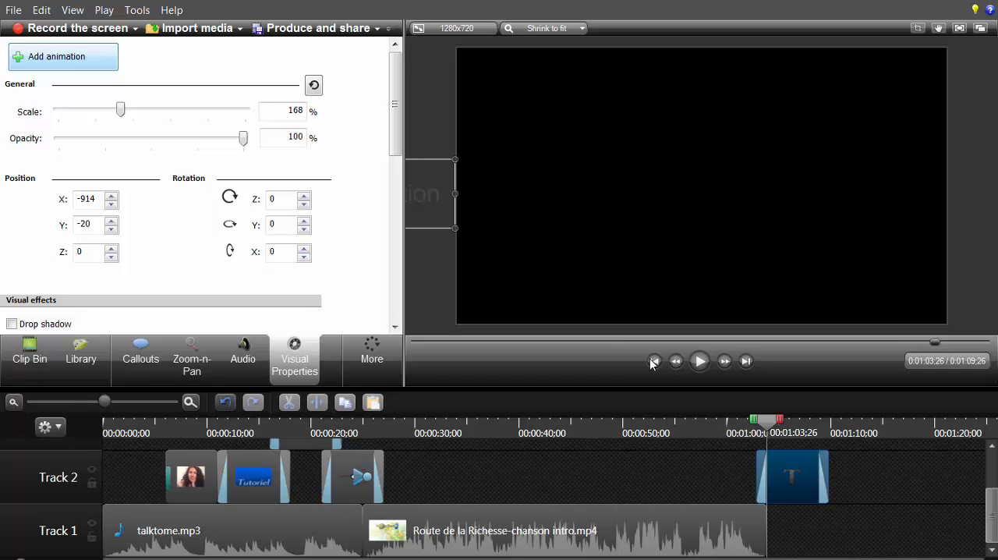
pyautogui.click(63, 57)
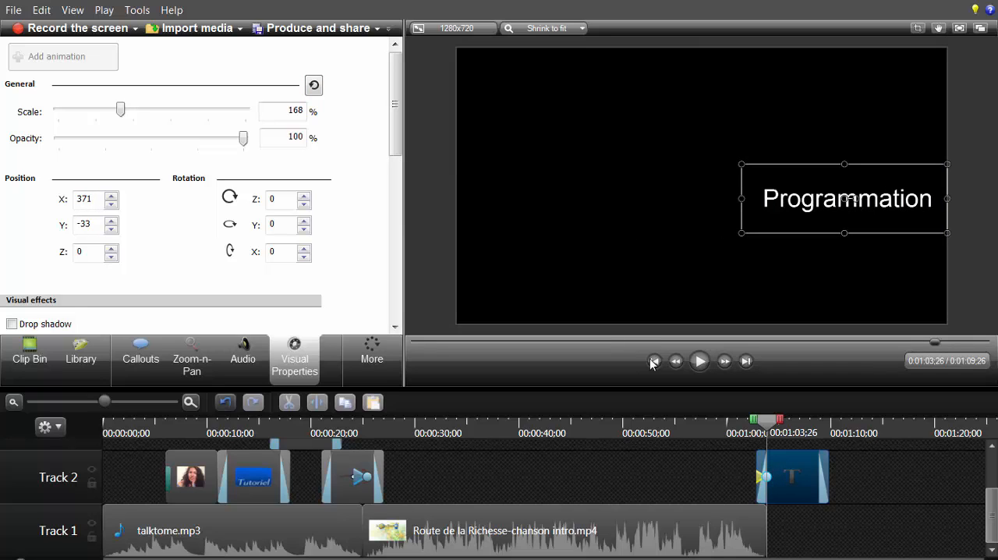
# Step: Lengthen the Programmation callout's slide-in animation, preview it from 0:01:01;02, and shorten it back near the clip's start
pyautogui.click(652, 362)
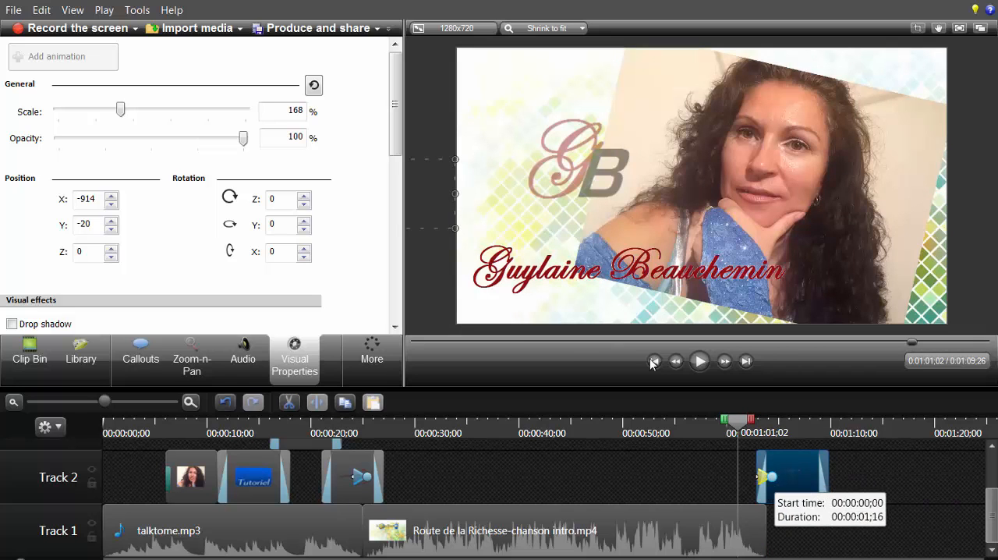
pyautogui.moveTo(773, 476); pyautogui.dragTo(794, 476)
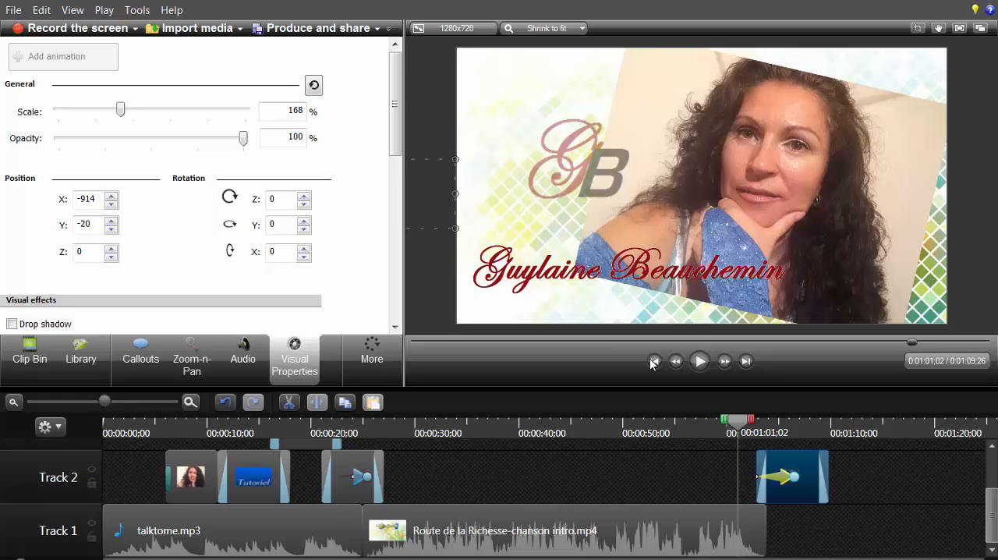
pyautogui.press('space')
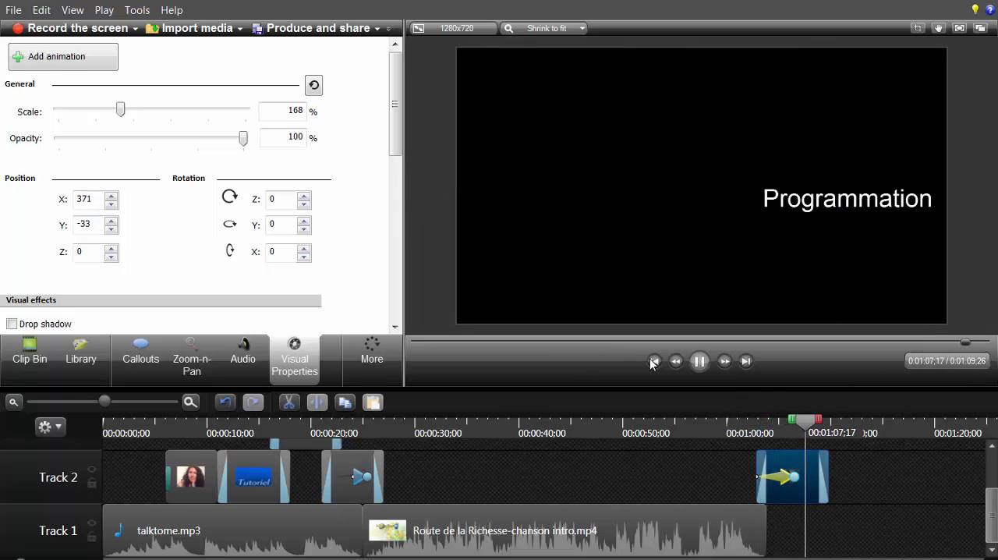
pyautogui.press('space')
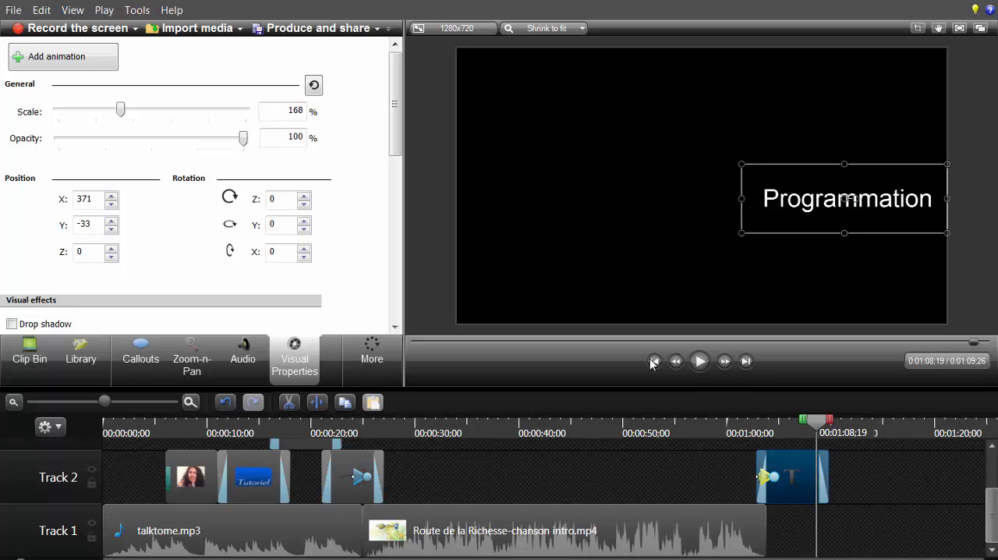
# Step: Preview the Programmation callout's slide-in, and add a second animation at 0:01:07;18 that scales the text to 415%
pyautogui.click(653, 361)
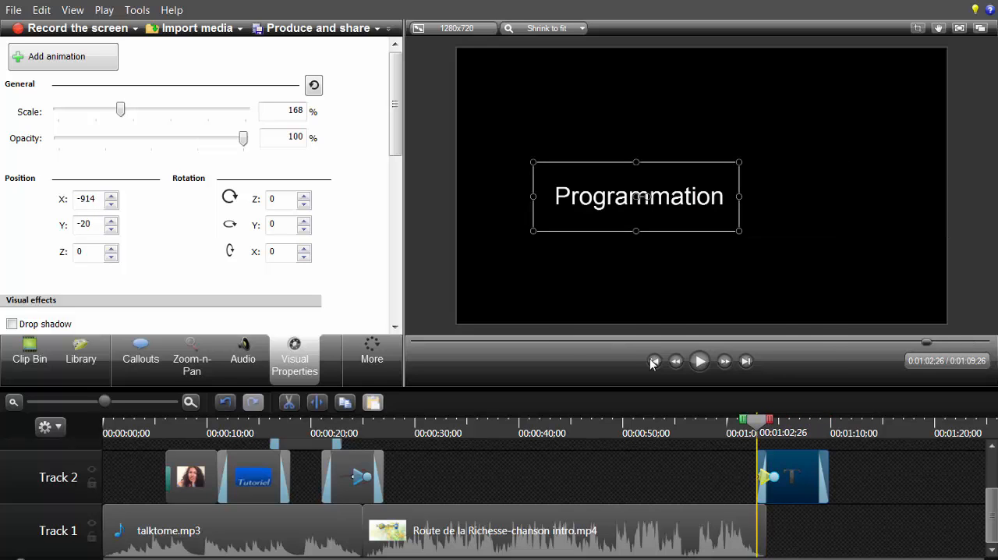
pyautogui.press('space')
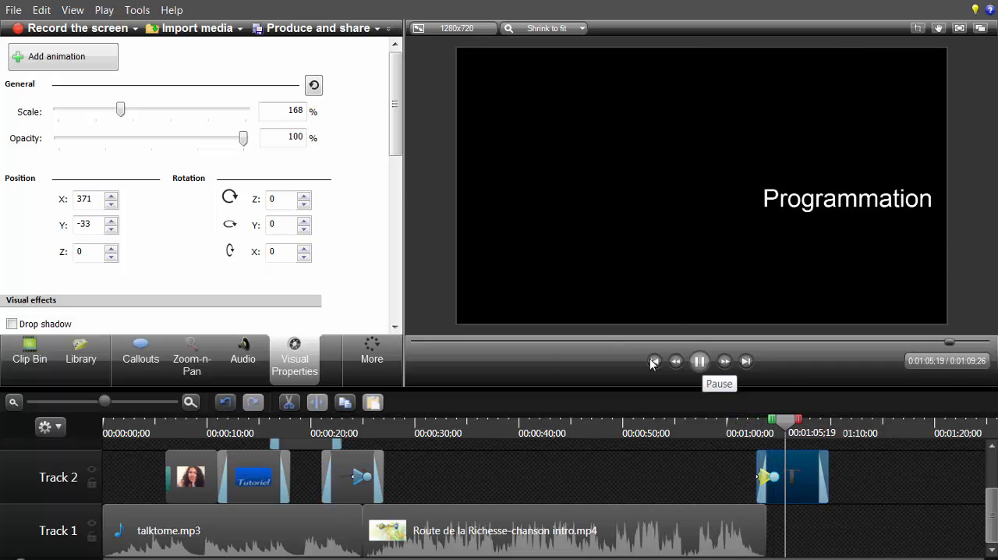
pyautogui.press('space')
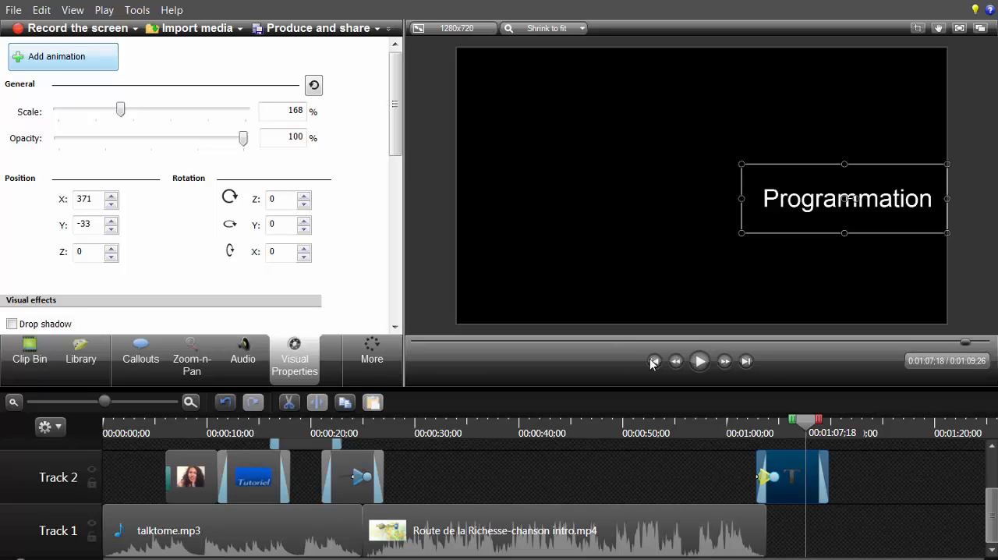
pyautogui.click(63, 57)
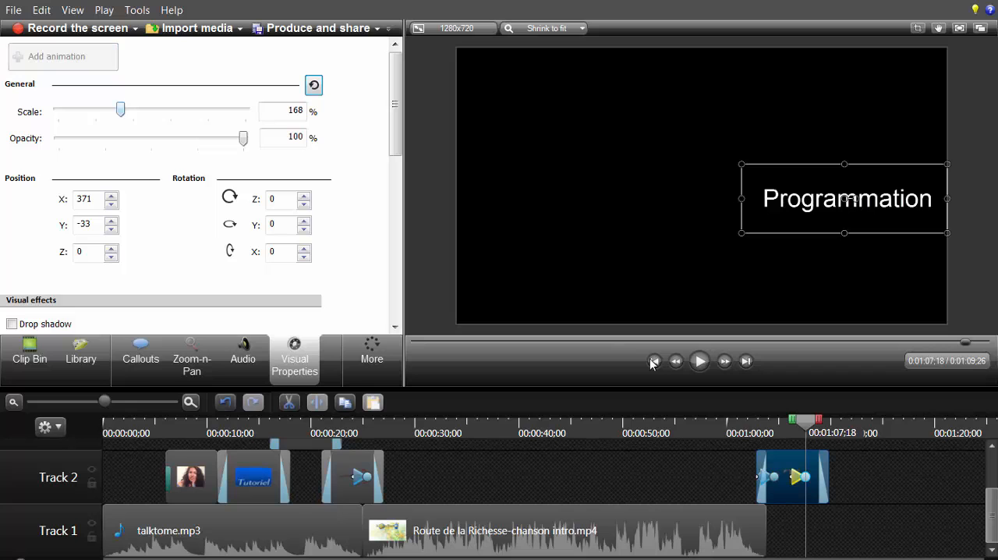
pyautogui.moveTo(120, 110); pyautogui.dragTo(213, 110)
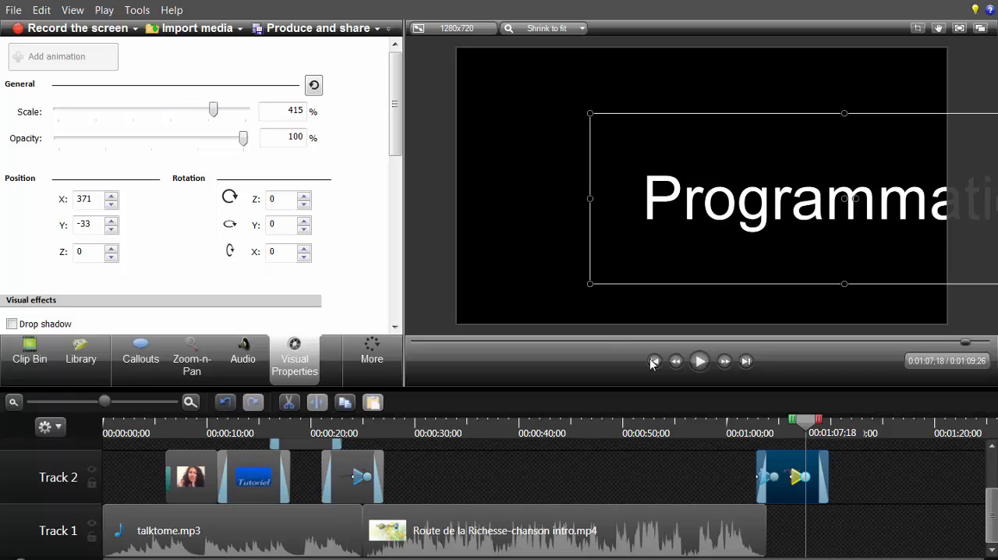
# Step: Lengthen the Programmation callout's scaling animation to the end of the clip, and preview the callout from its start
pyautogui.click(653, 362)
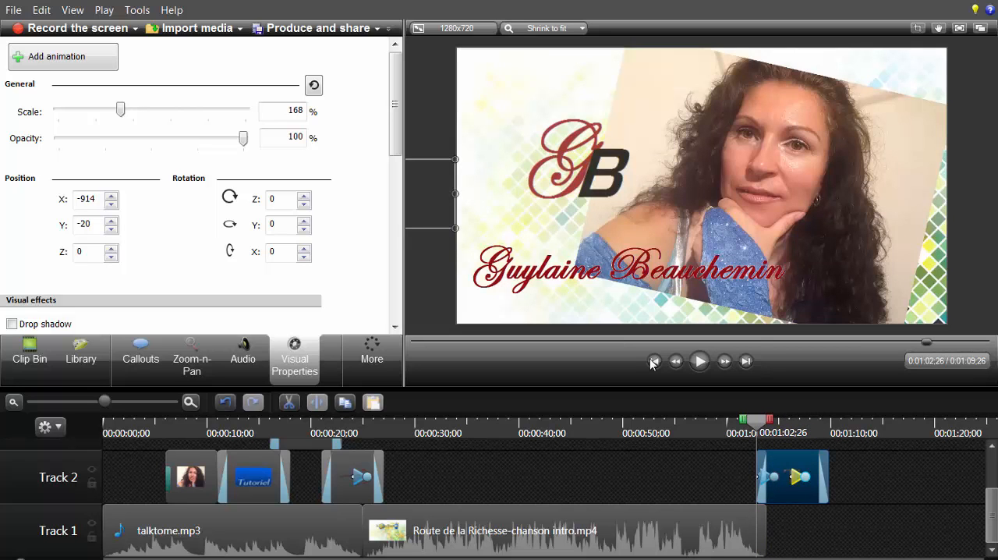
pyautogui.press('space')
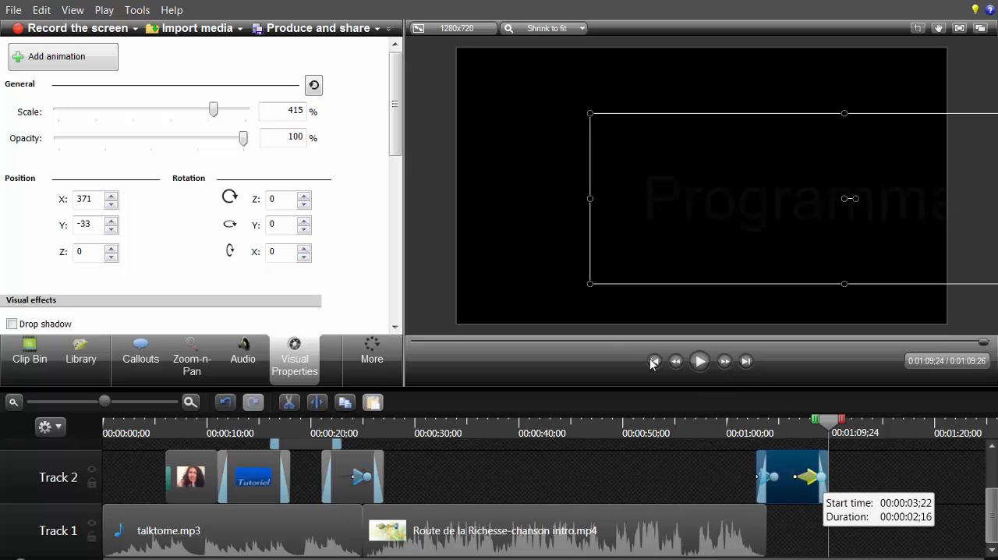
pyautogui.click(654, 362)
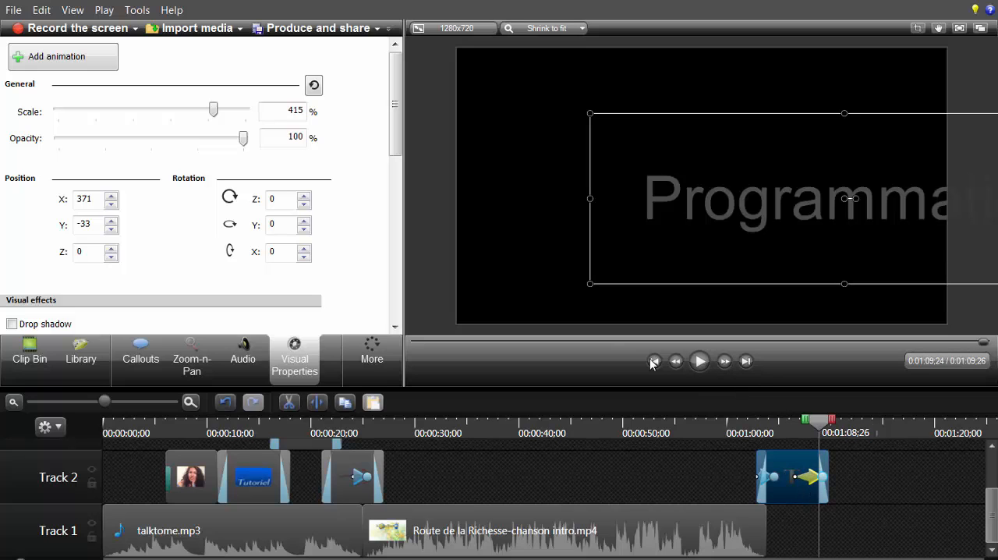
pyautogui.press('space')
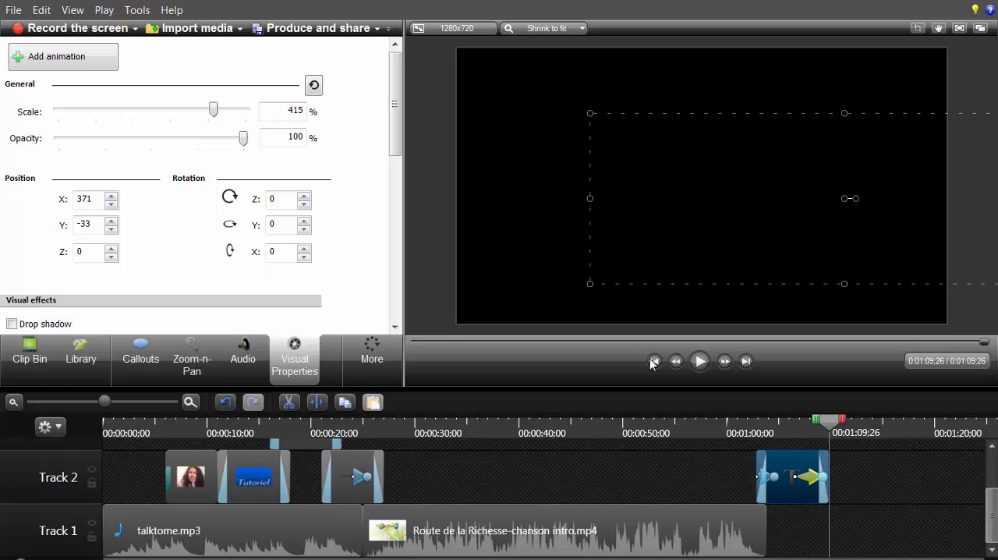
# Step: Cut the Route de la Richesse-chanson intro video from Track 1 and paste it at 0:01:09;26, after the Programmation callout
pyautogui.moveTo(395, 104); pyautogui.dragTo(396, 159)
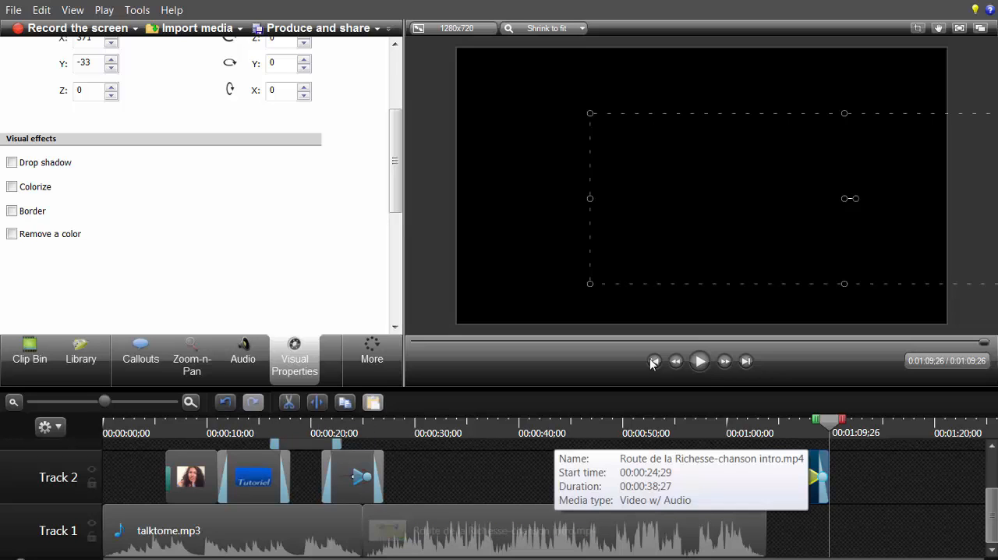
pyautogui.click(556, 522)
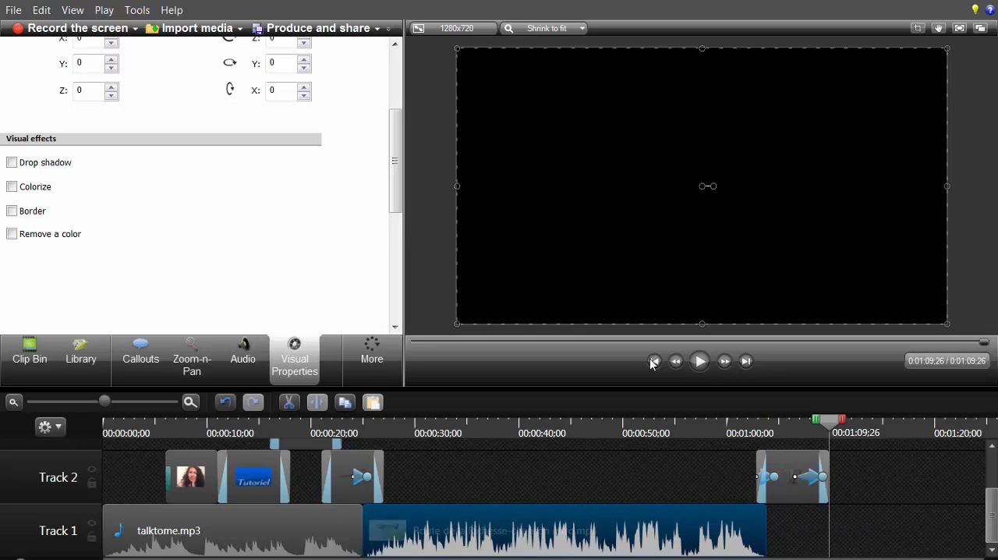
pyautogui.click(288, 402)
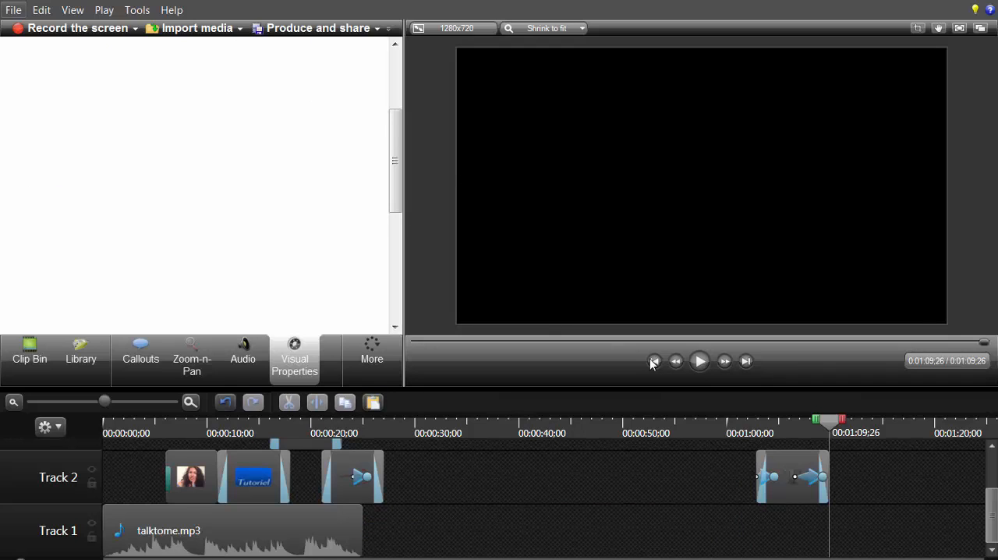
pyautogui.click(41, 10)
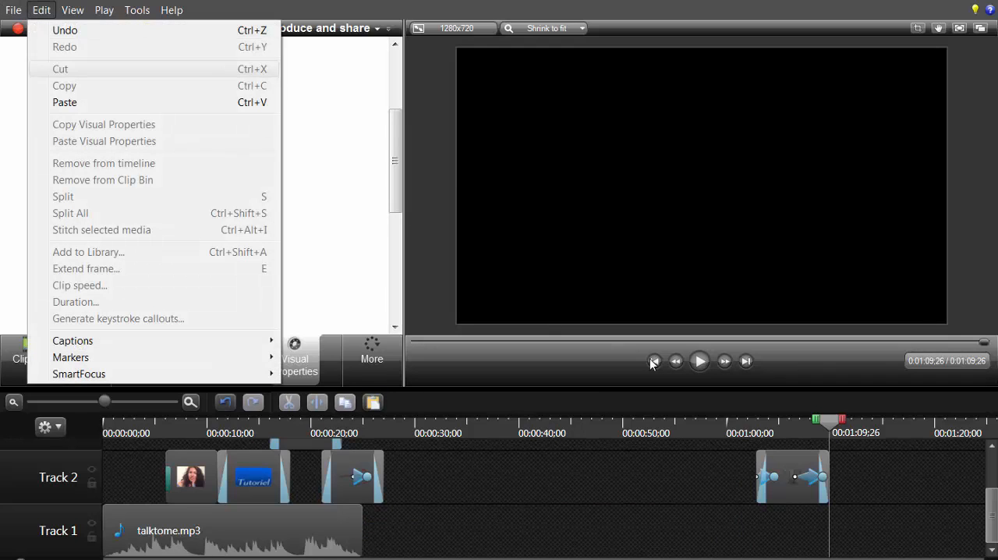
pyautogui.click(65, 102)
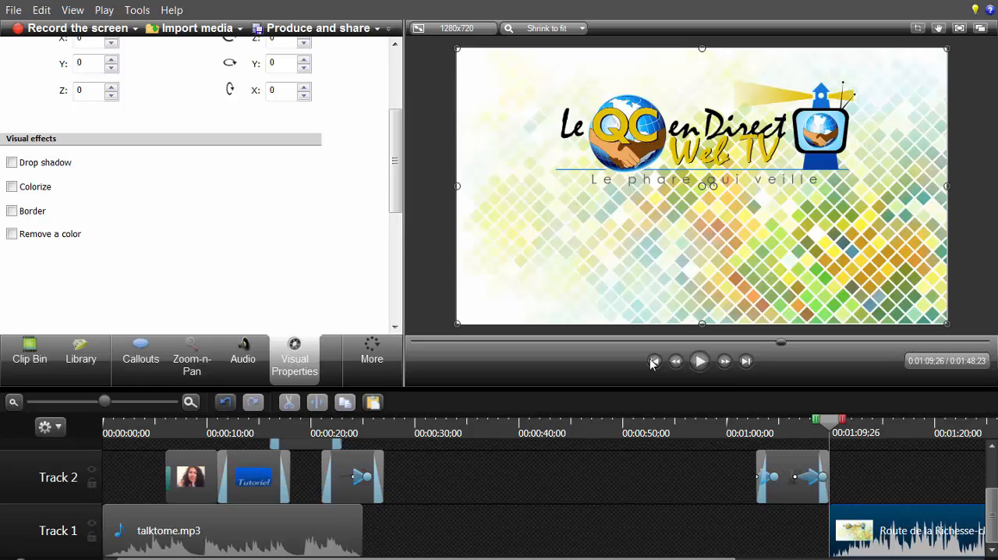
# Step: Examine the timeline around the sketch motion arrow callout, stepping the playhead back to 0:00:21;01 and checking the clips at close and wide zoom
pyautogui.click(653, 361)
pyautogui.click(653, 361)
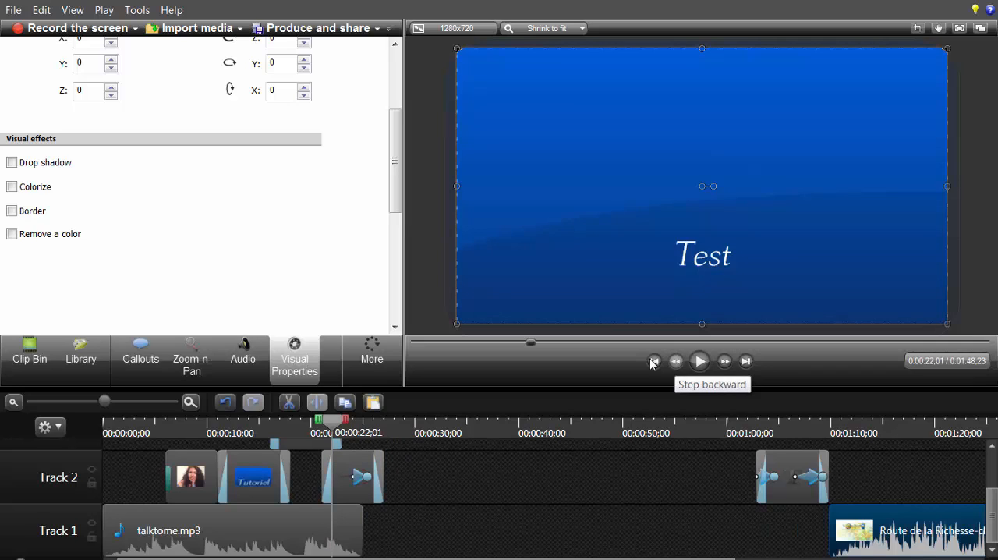
pyautogui.click(653, 361)
pyautogui.click(654, 361)
pyautogui.click(654, 361)
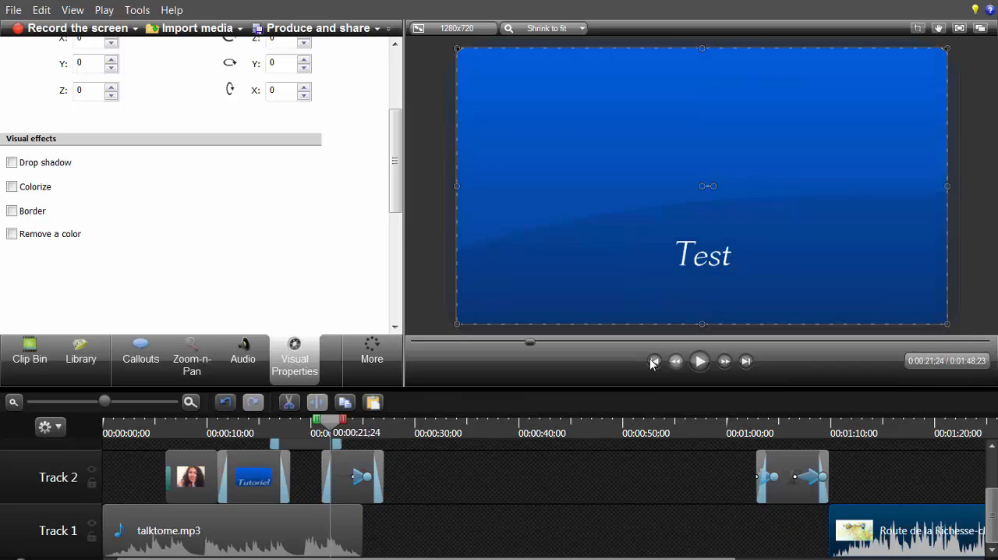
pyautogui.click(653, 361)
pyautogui.click(653, 361)
pyautogui.click(654, 362)
pyautogui.click(653, 362)
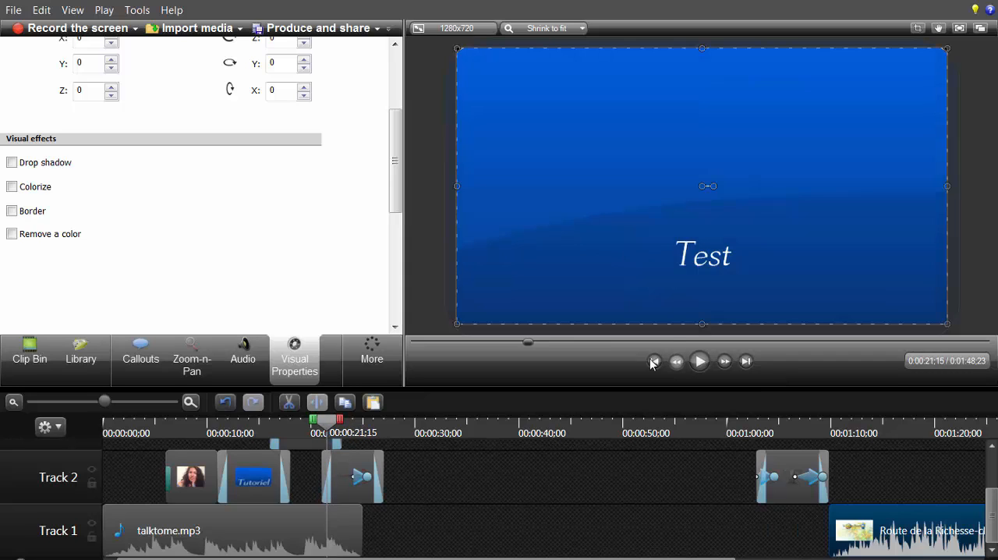
pyautogui.click(654, 361)
pyautogui.click(654, 361)
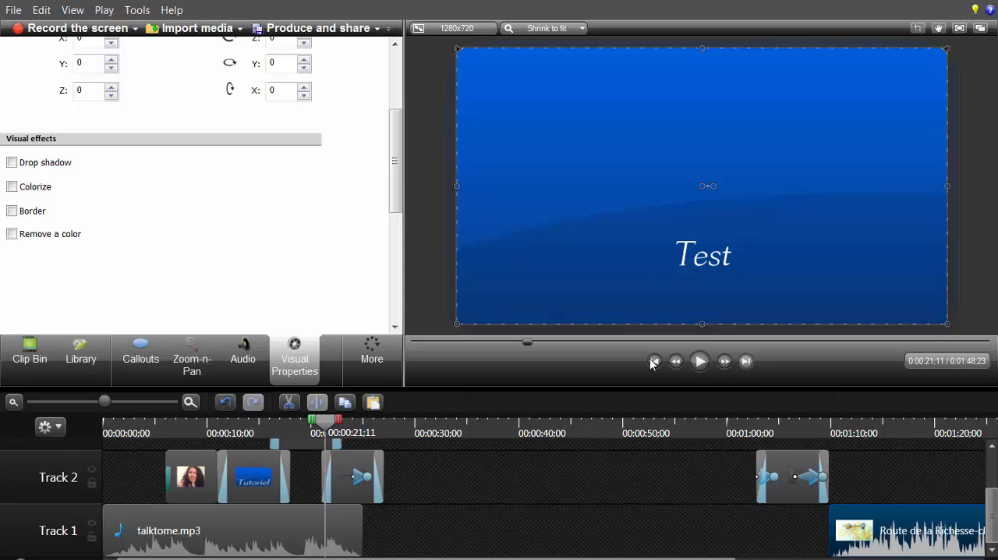
pyautogui.click(746, 361)
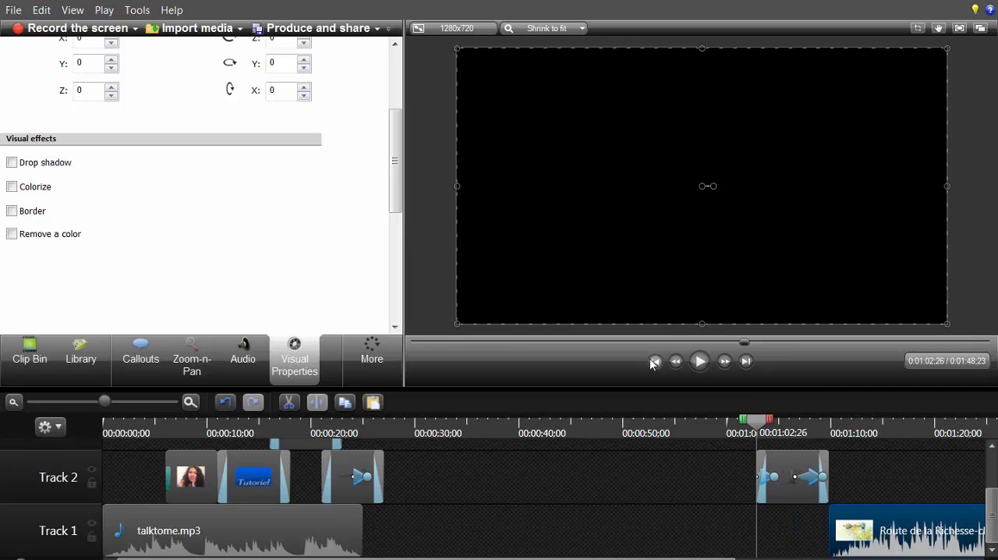
pyautogui.click(654, 361)
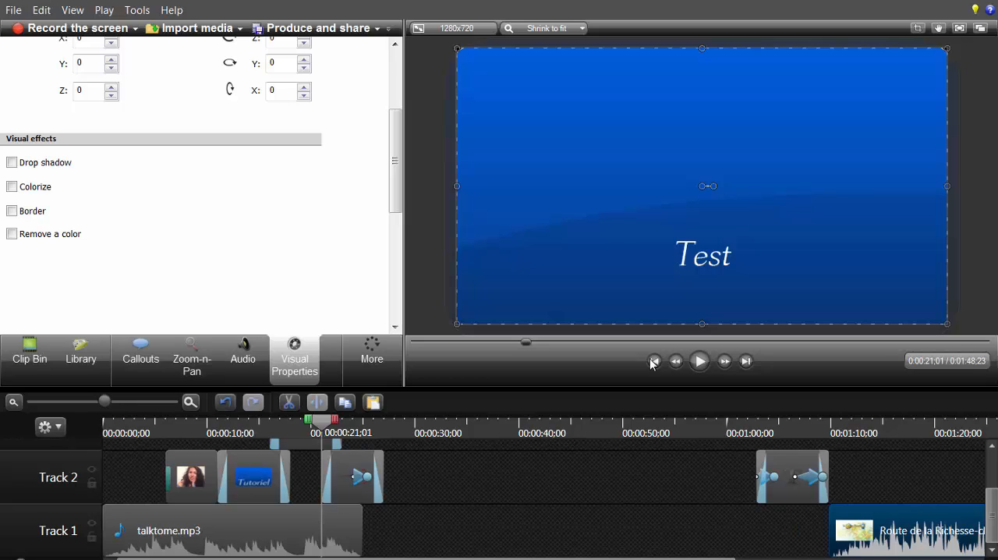
pyautogui.moveTo(105, 401)
pyautogui.mouseDown()
pyautogui.moveTo(49, 401)
pyautogui.moveTo(158, 401)
pyautogui.mouseUp()
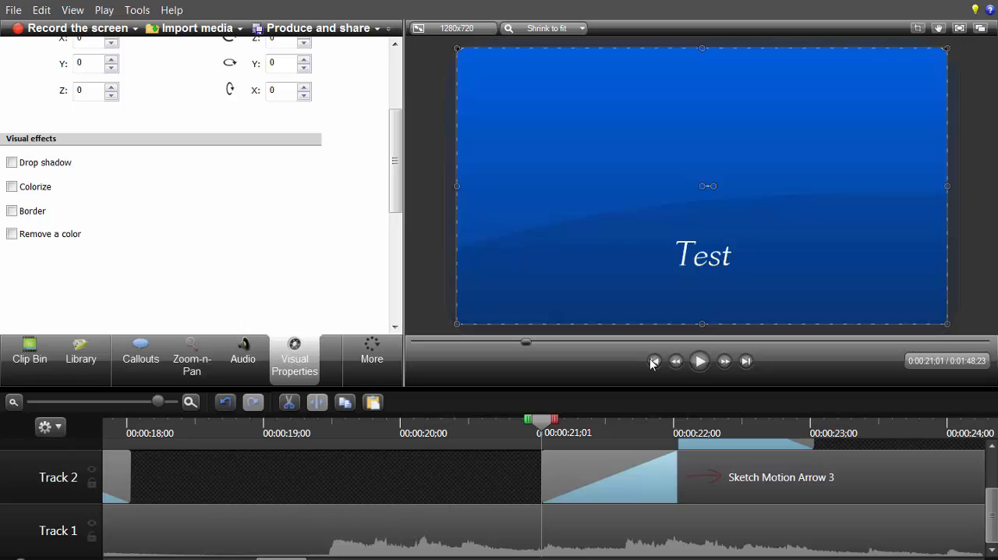
pyautogui.scroll(-10, 653, 363)
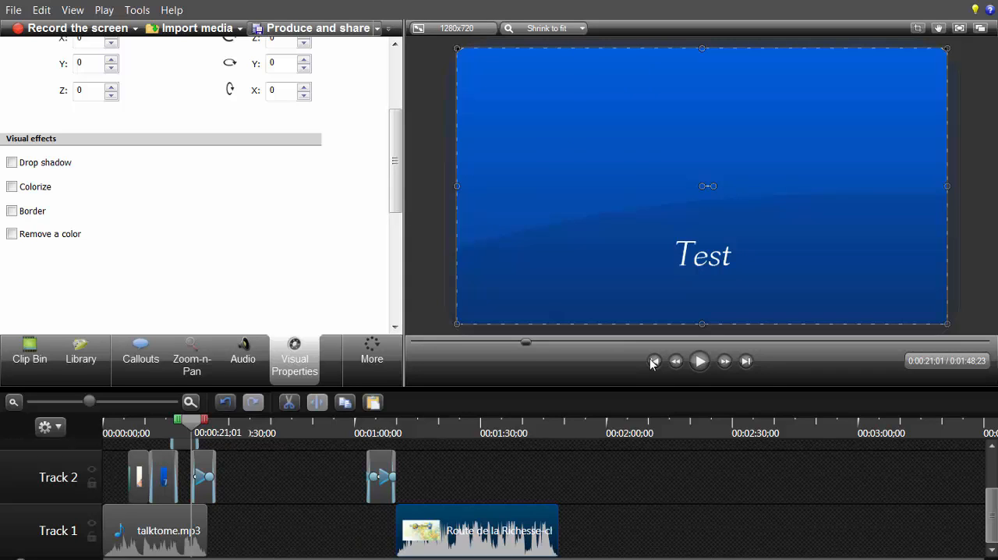
# Step: Start producing the video with the MP4 only (up to 1080p) preset and continue to the file name and folder settings
pyautogui.click(378, 29)
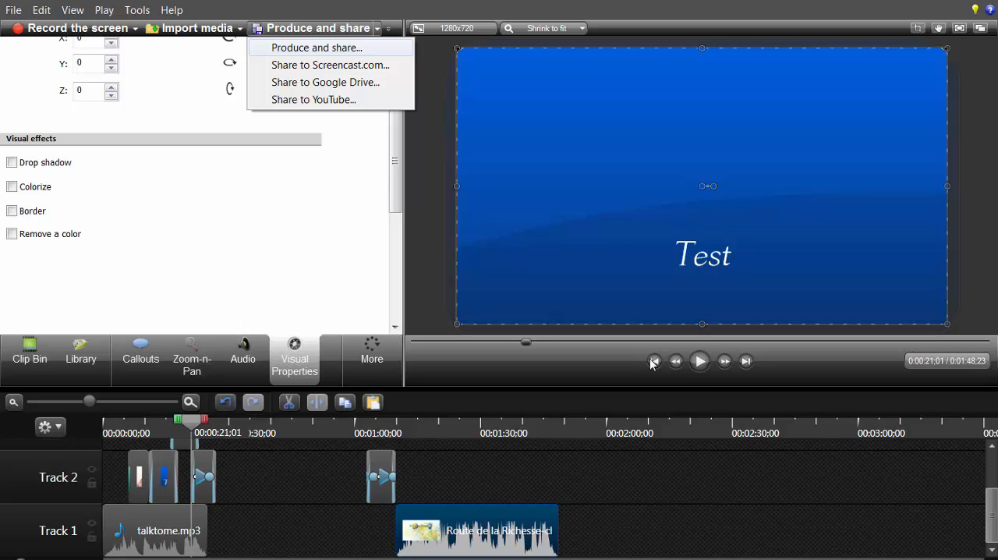
pyautogui.press('Return')
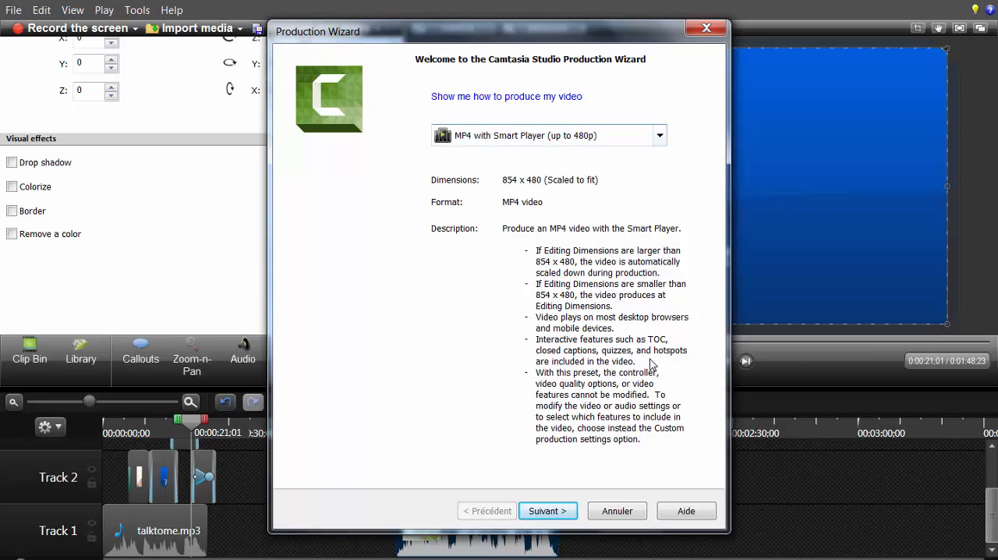
pyautogui.hotkey('alt', 'Down')
pyautogui.press('Up')
pyautogui.press('Up')
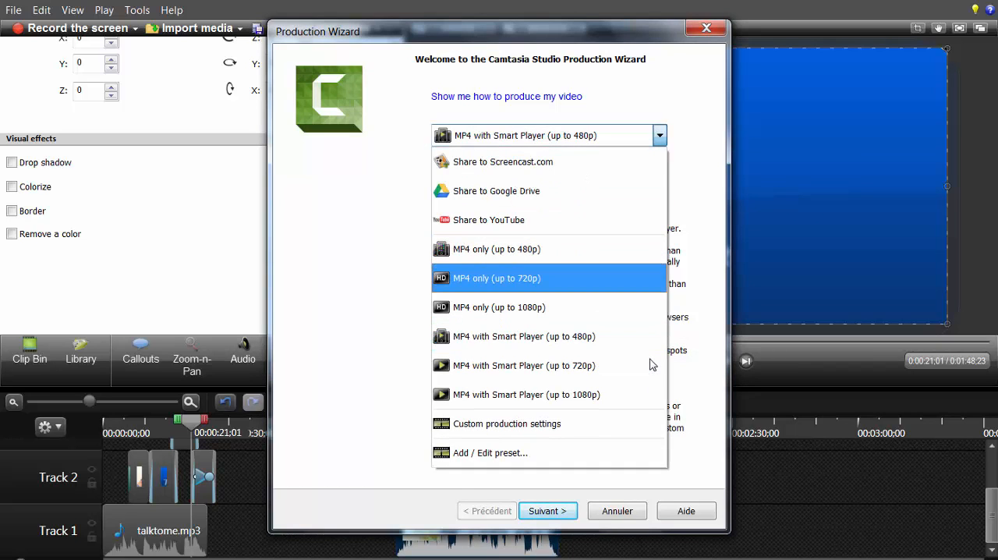
pyautogui.press('Down')
pyautogui.press('Up')
pyautogui.press('Down')
pyautogui.press('Up')
pyautogui.press('Down')
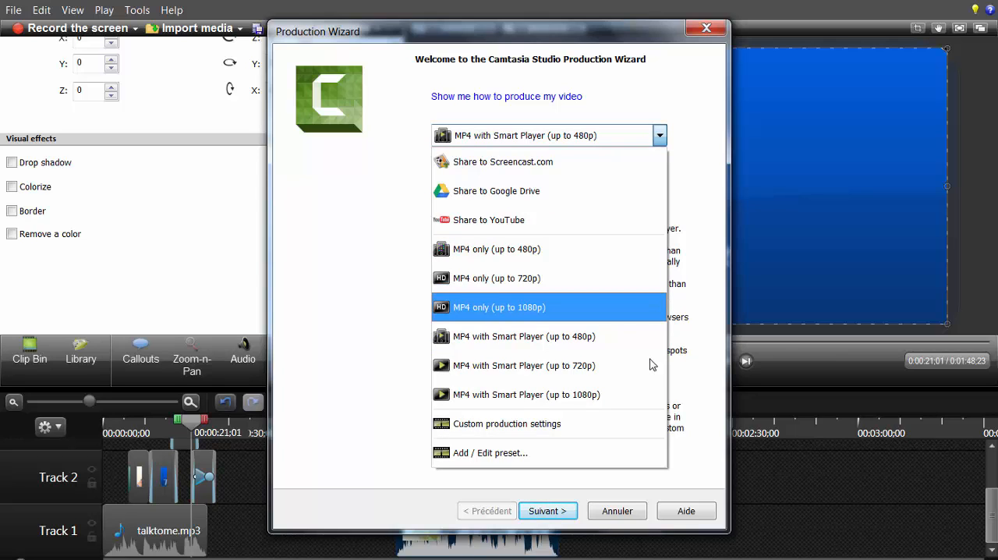
pyautogui.press('Up')
pyautogui.press('Up')
pyautogui.press('Up')
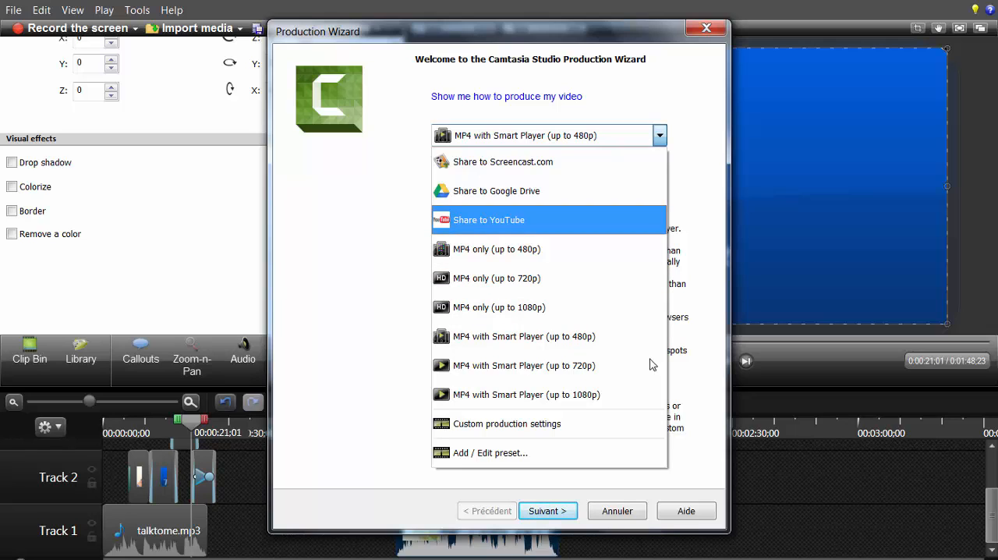
pyautogui.press('Down')
pyautogui.press('Down')
pyautogui.press('Down')
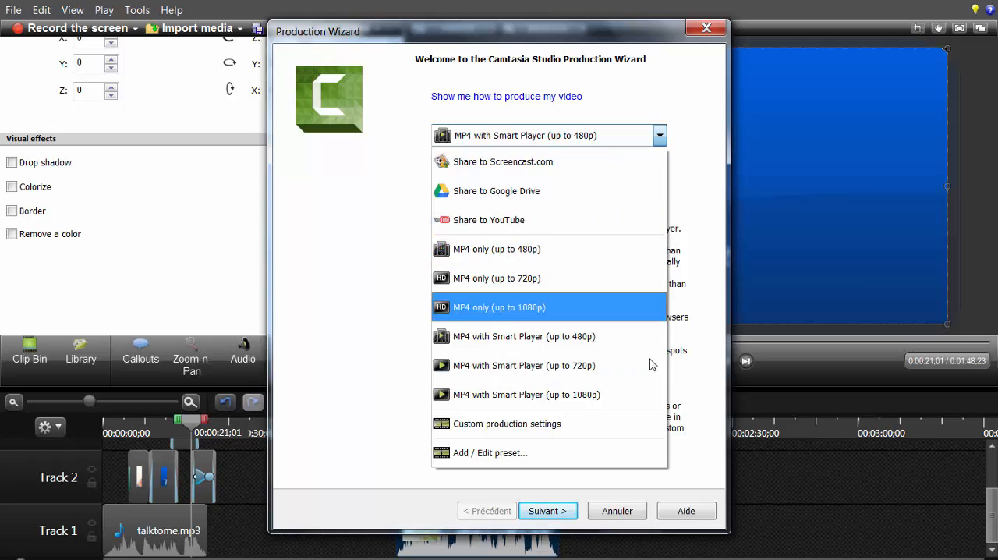
pyautogui.press('Up')
pyautogui.press('Down')
pyautogui.press('Return')
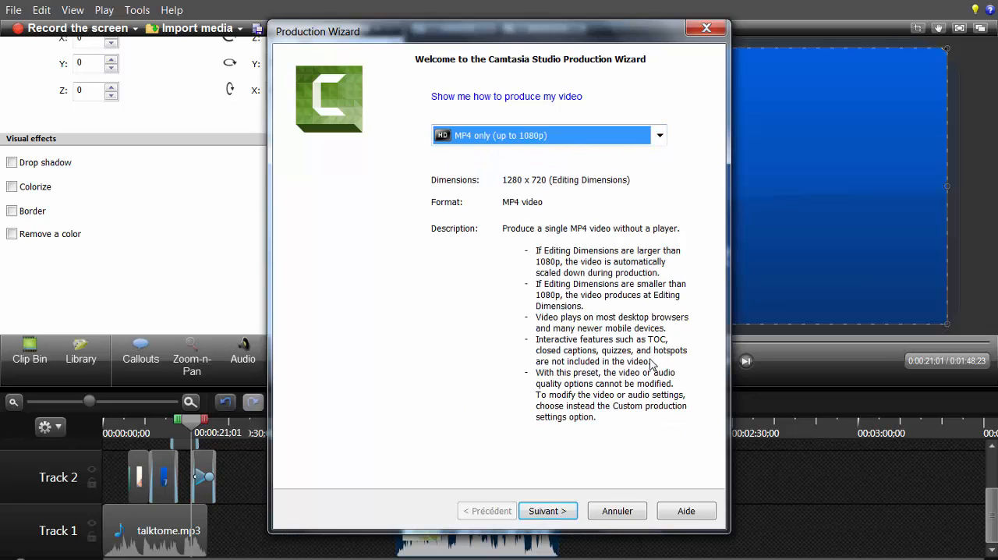
pyautogui.press('Tab')
pyautogui.press('Return')
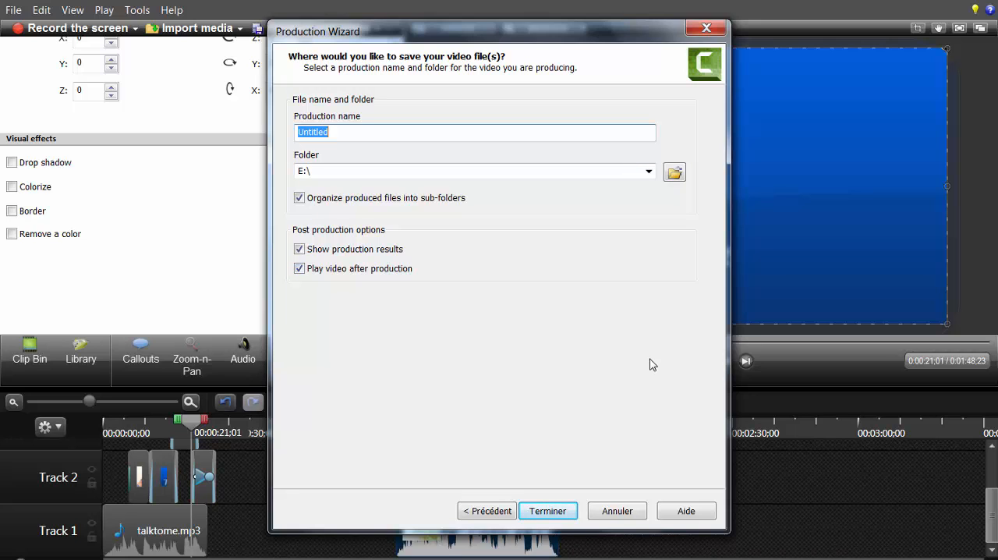
# Step: Cancel the video production, and keep the current Windows colour scheme with its performance message turned off
pyautogui.press('Escape')
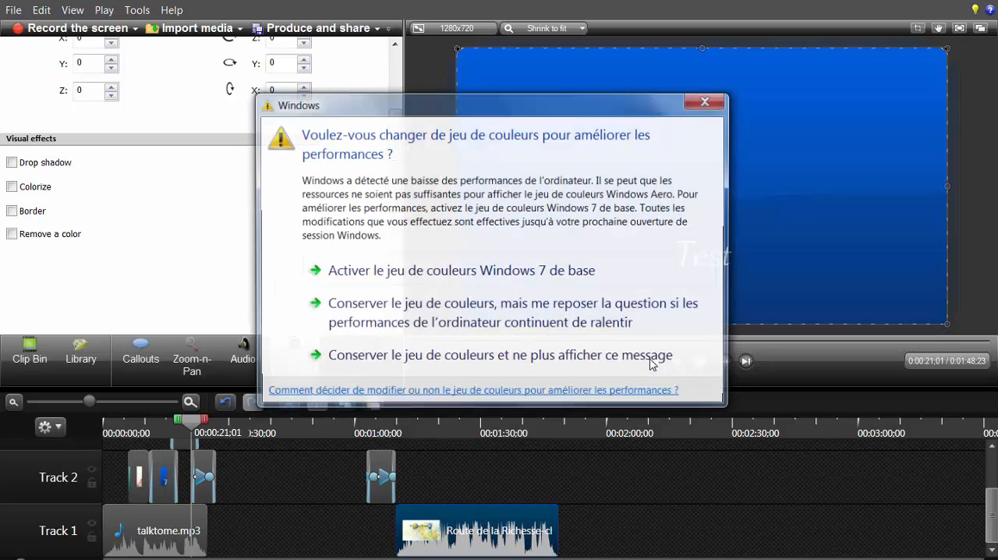
pyautogui.click(652, 360)
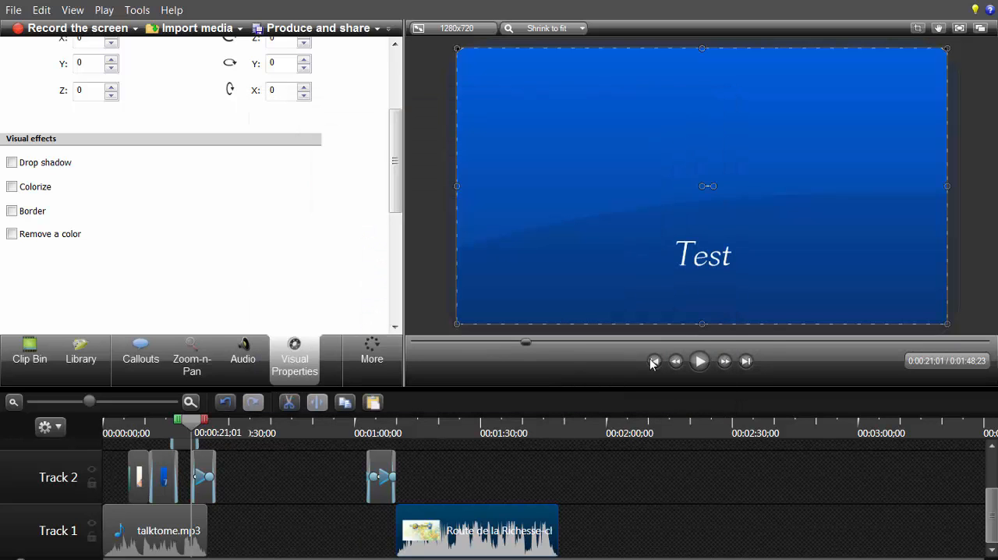